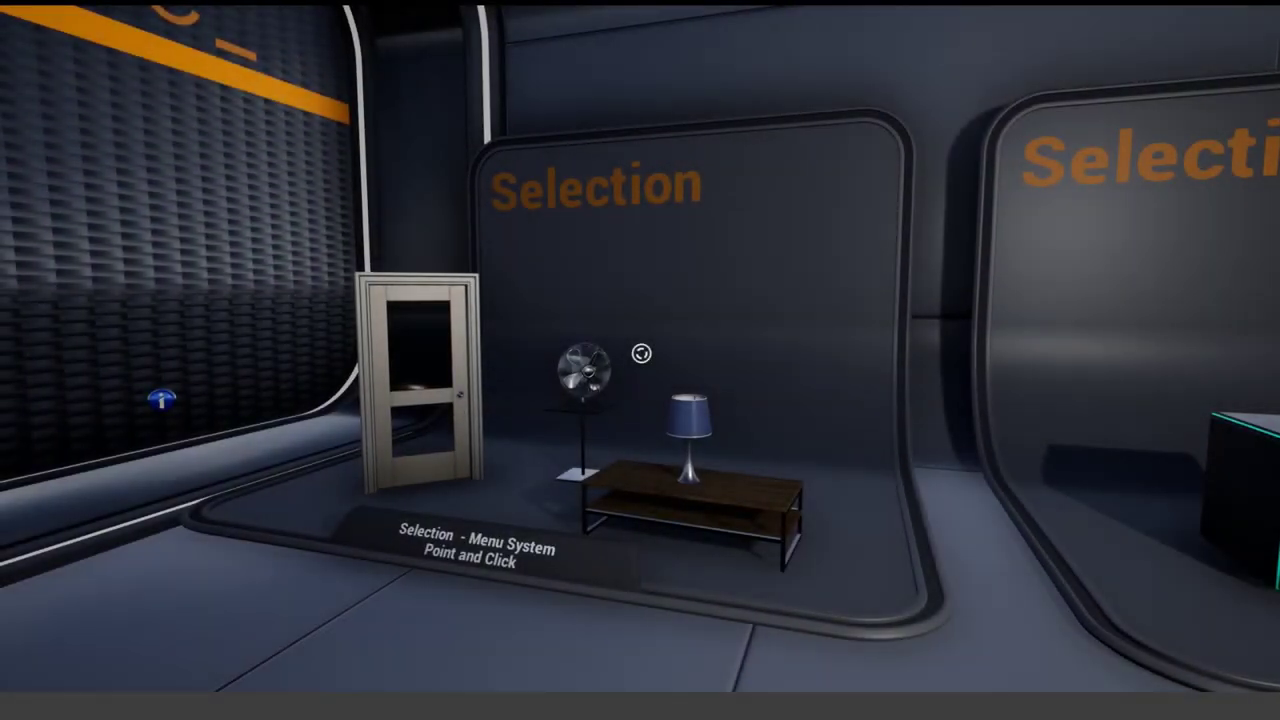
# - Approach the demo door, toggle it with its open-and-close selection button, and examine it from both sides
pyautogui.press('w')
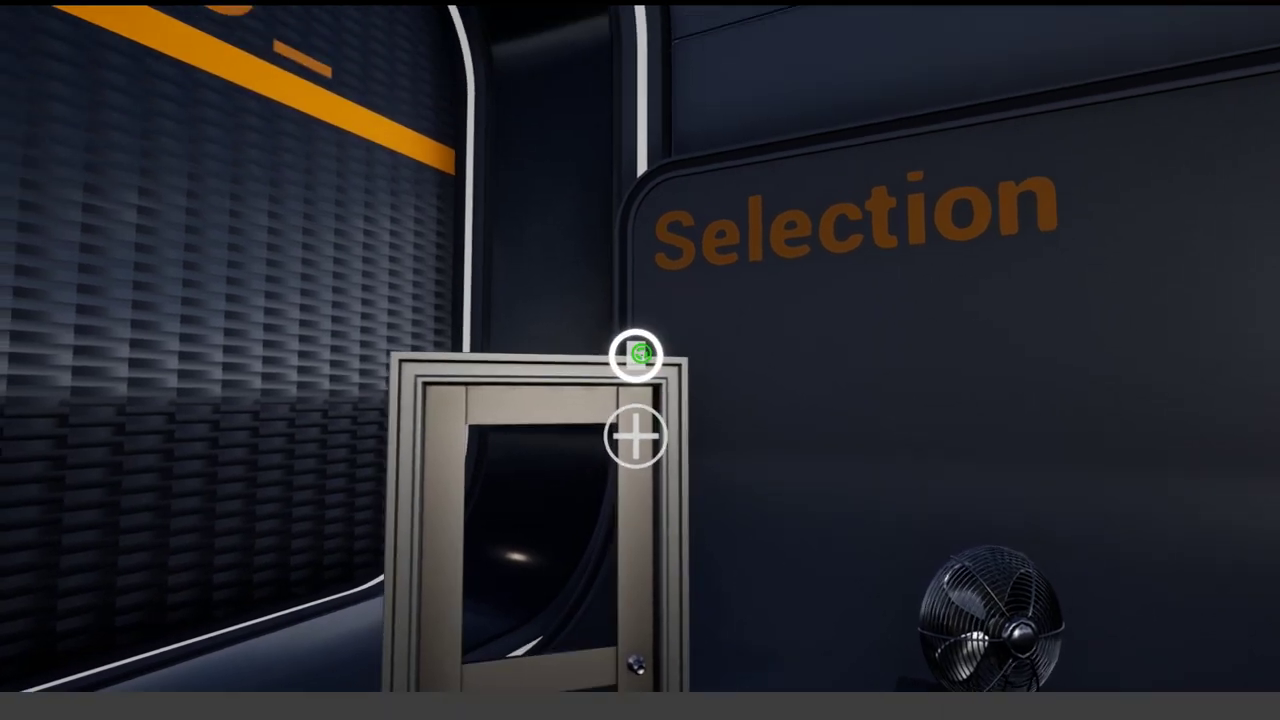
pyautogui.click(641, 353)
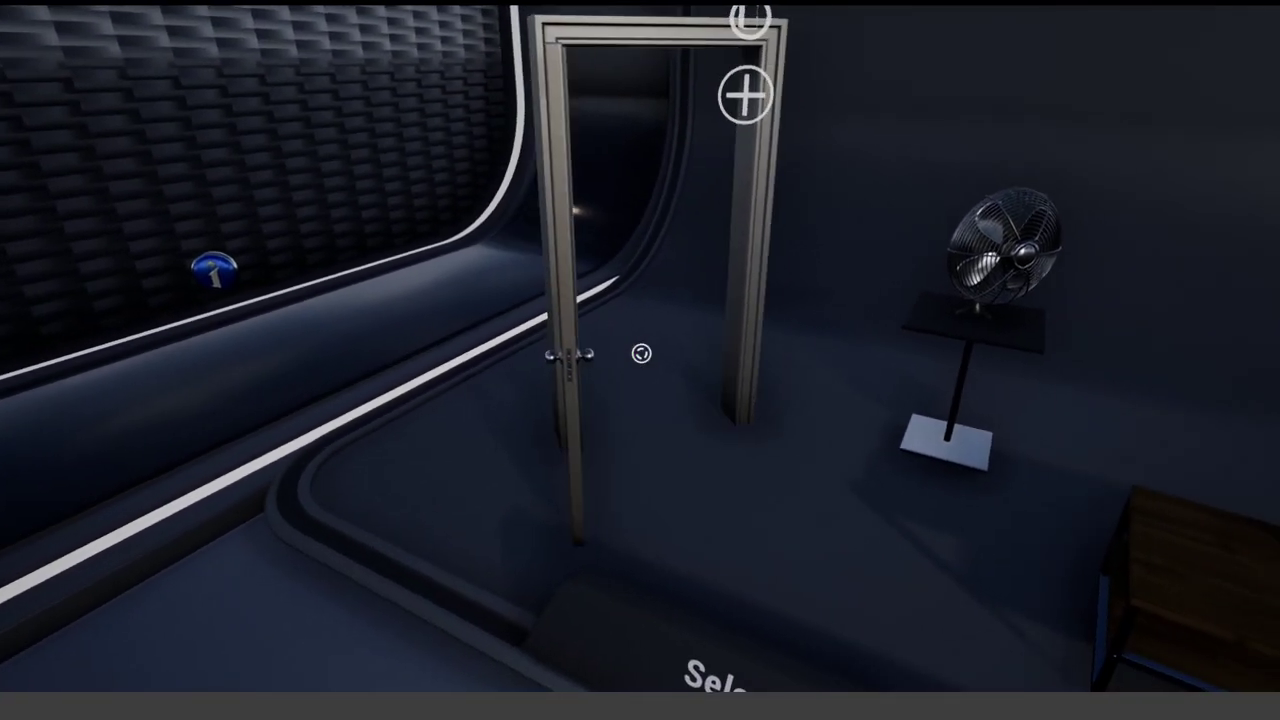
pyautogui.click(641, 353)
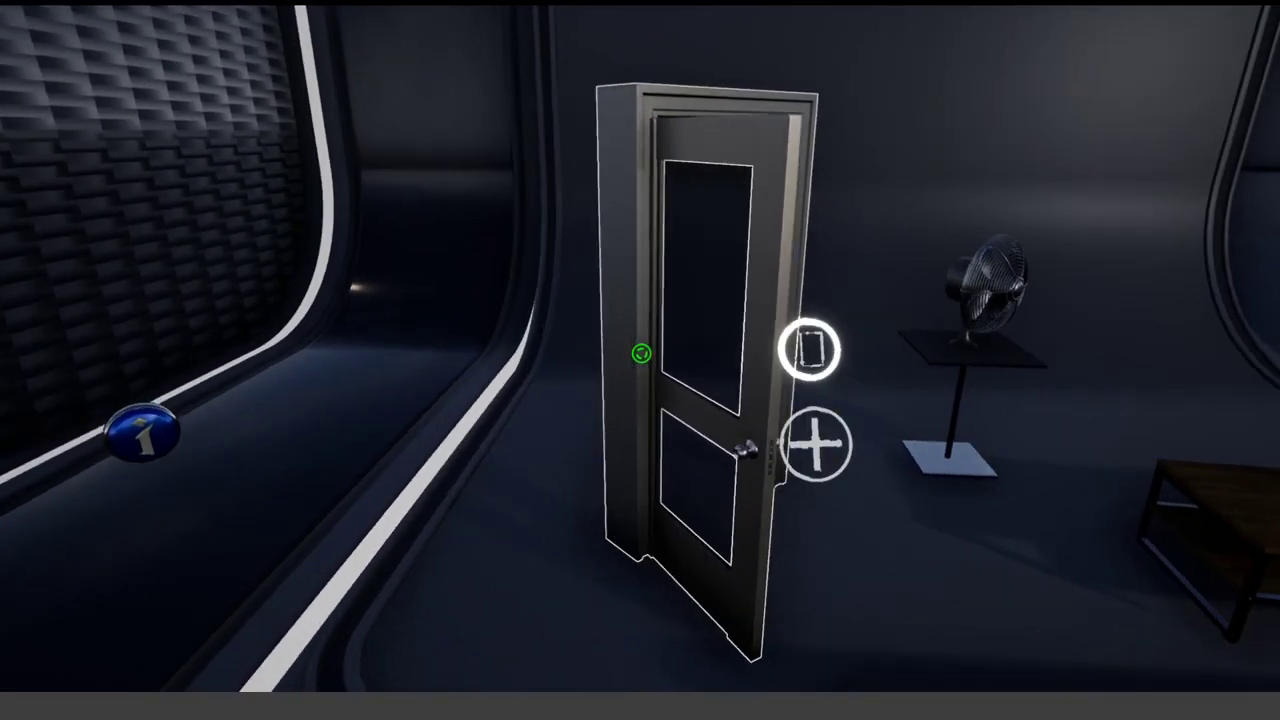
pyautogui.press('a')
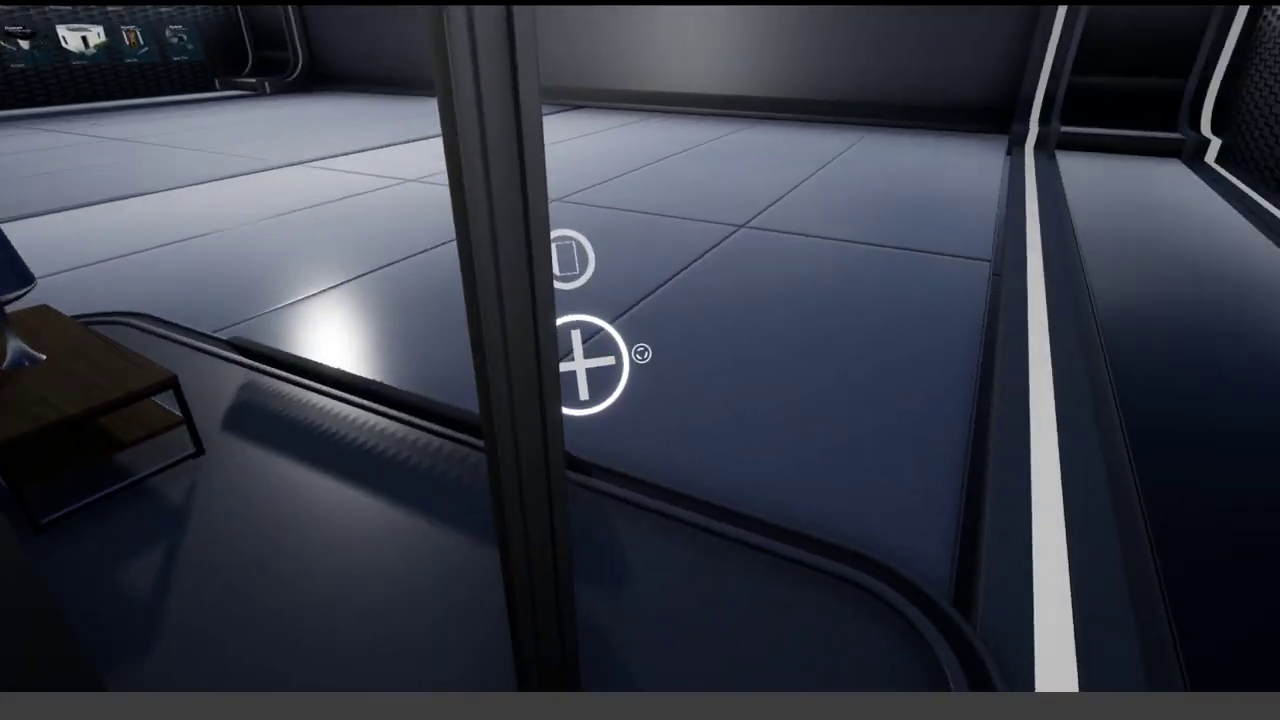
pyautogui.press('s')
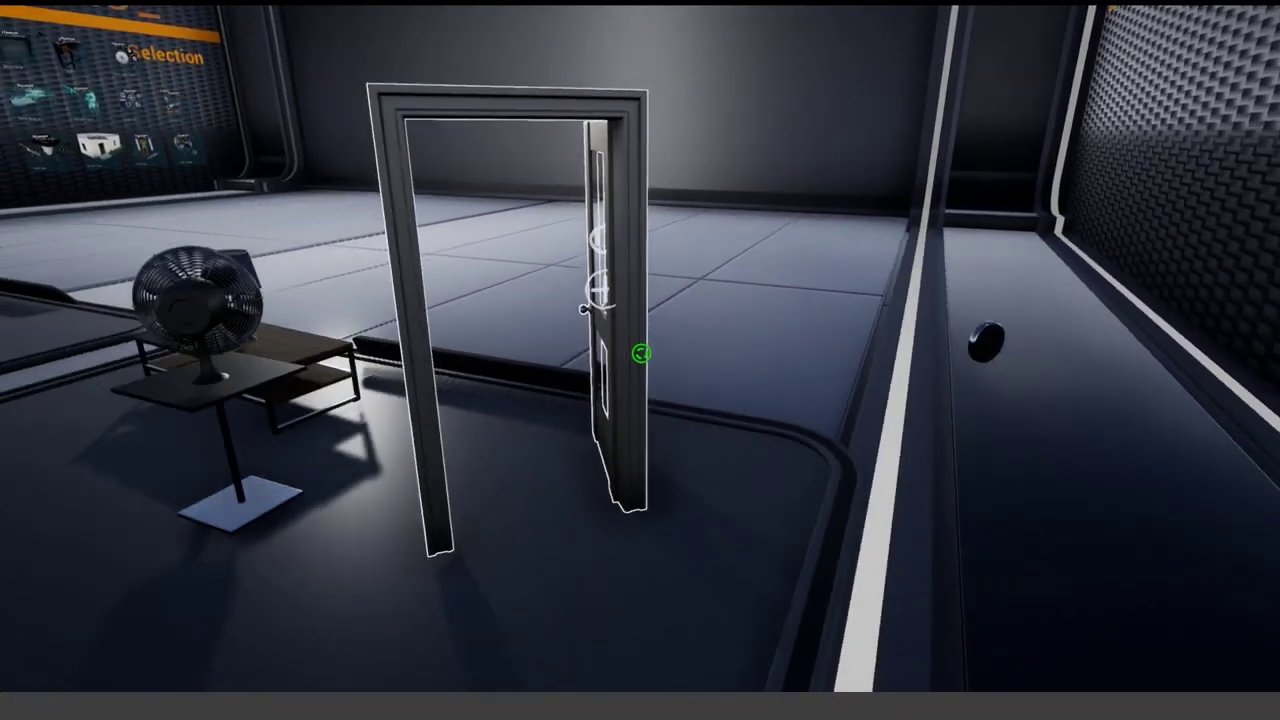
pyautogui.press('a')
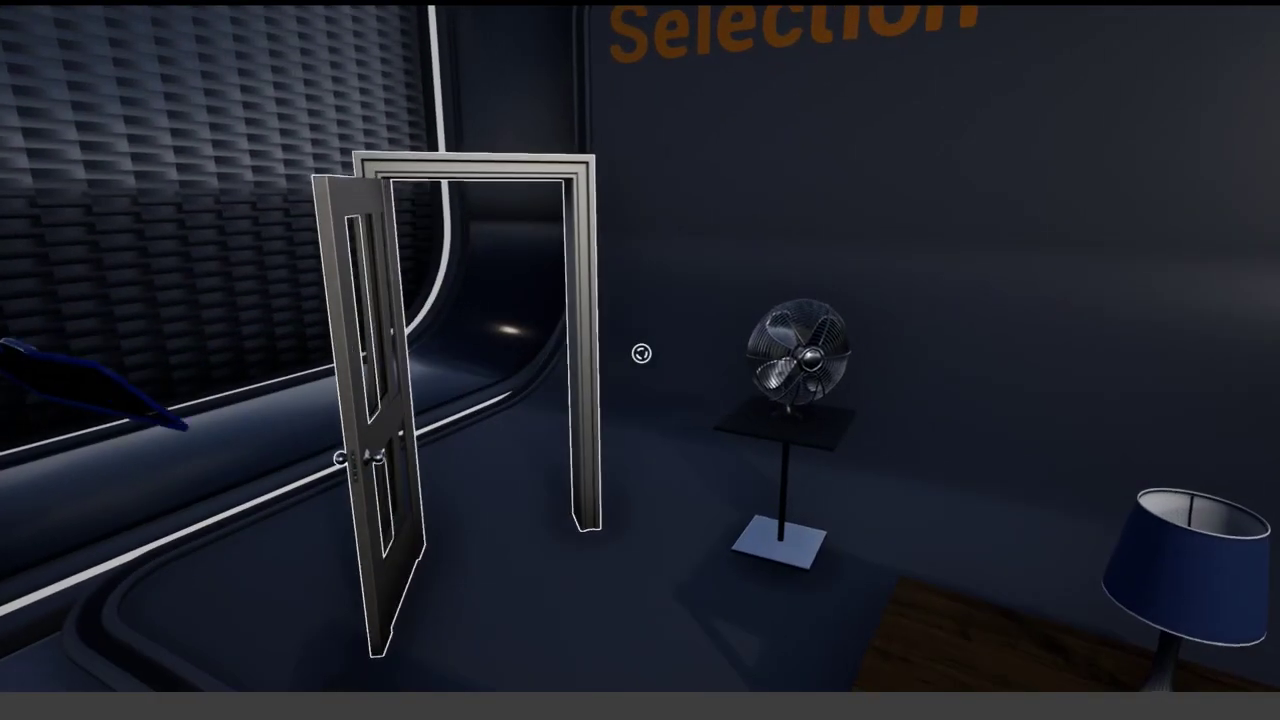
# - Open the table lamp's selection menu and try the lampshade in orange and green
pyautogui.press('w')
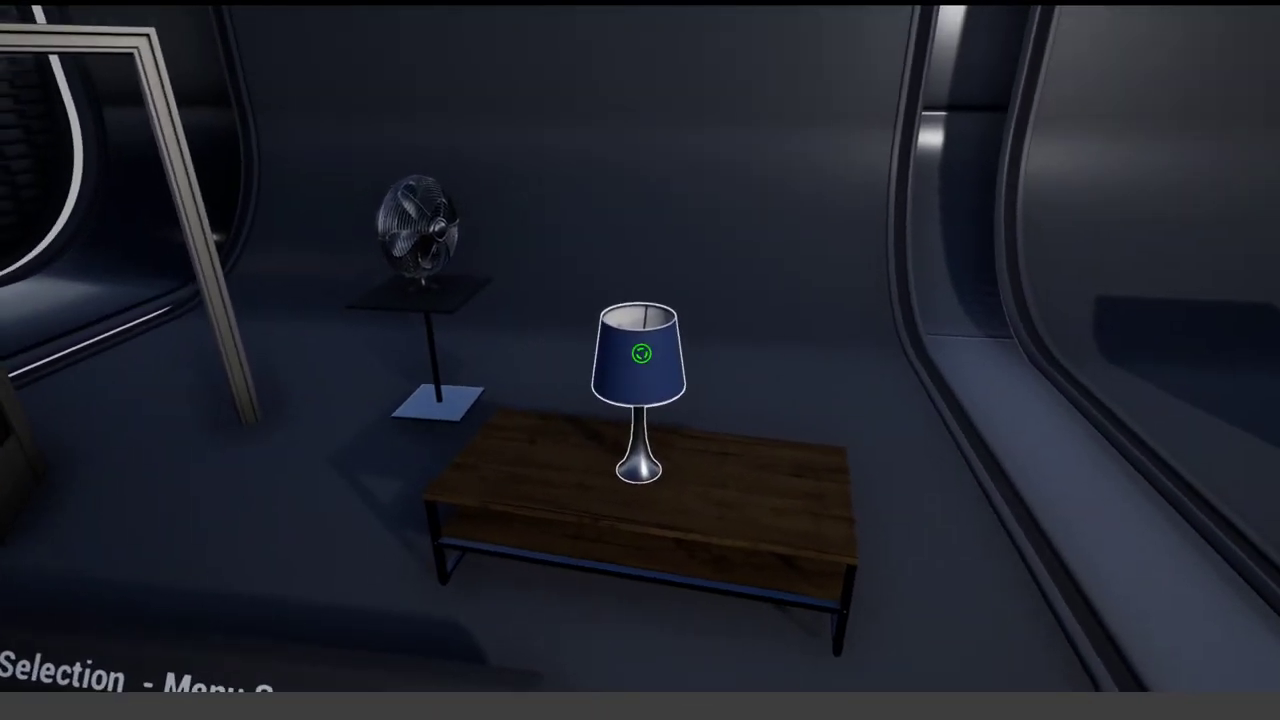
pyautogui.click(641, 353)
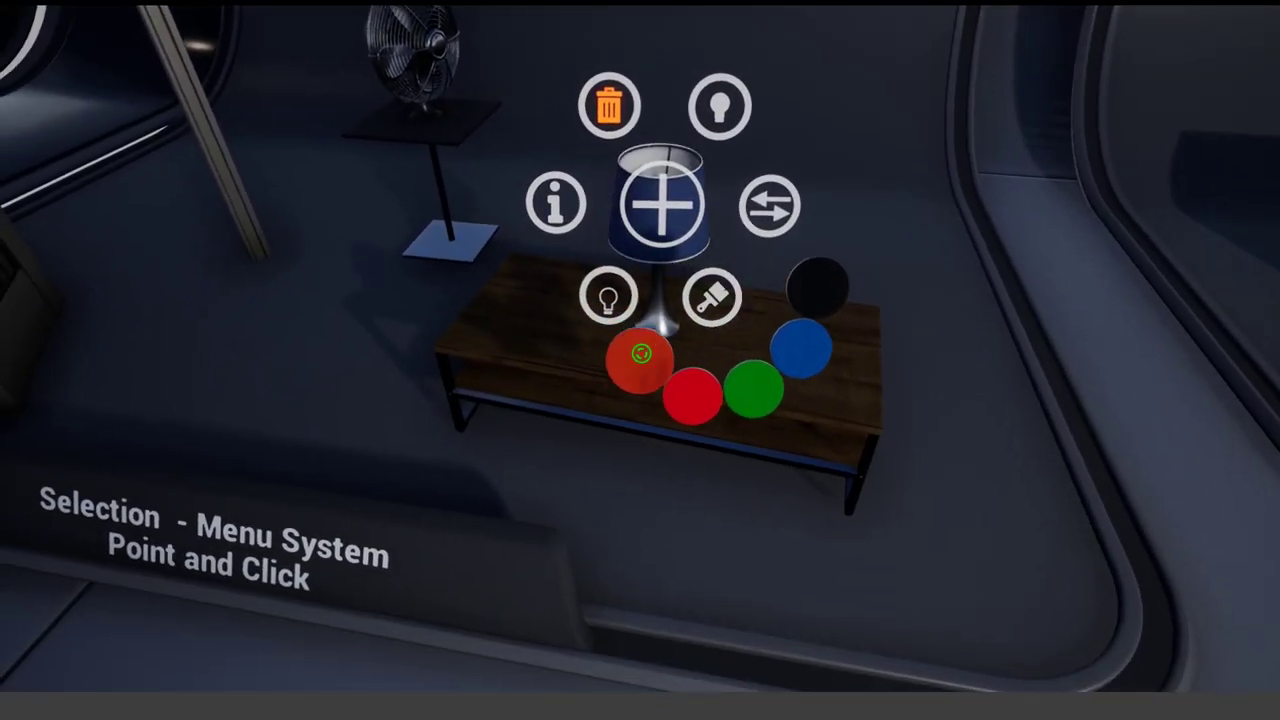
pyautogui.click(641, 354)
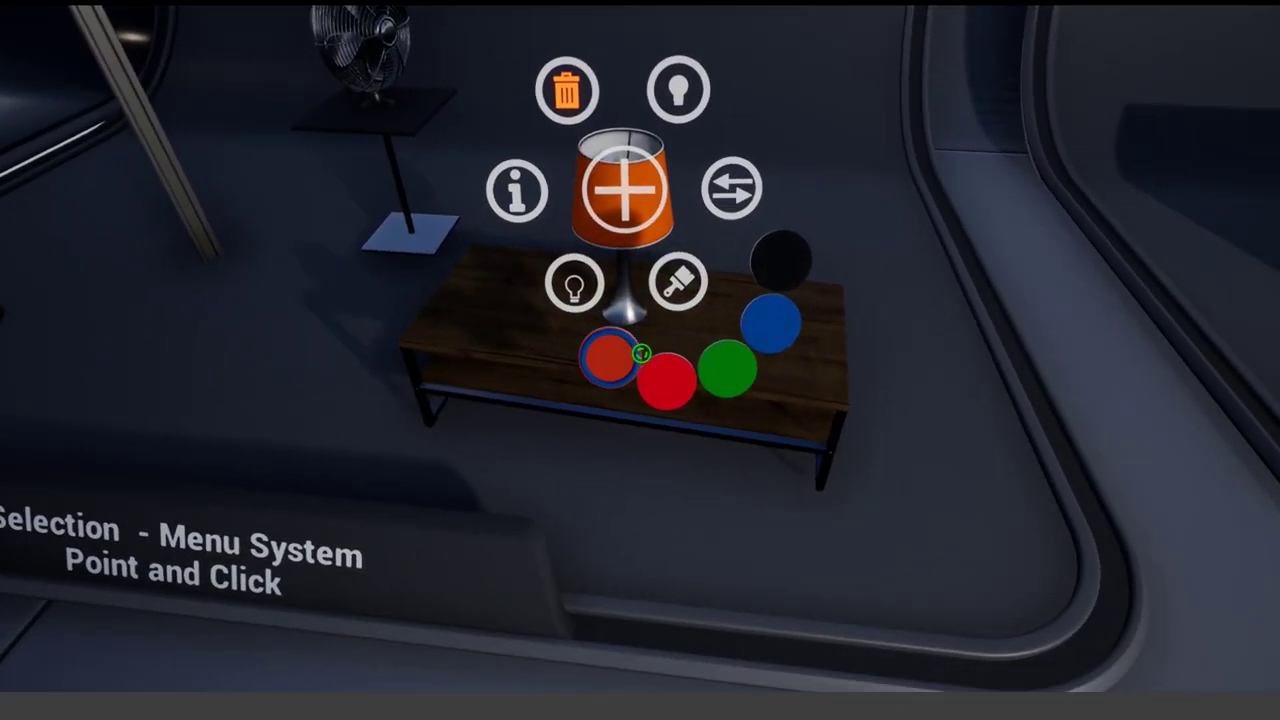
pyautogui.click(641, 354)
pyautogui.click(637, 352)
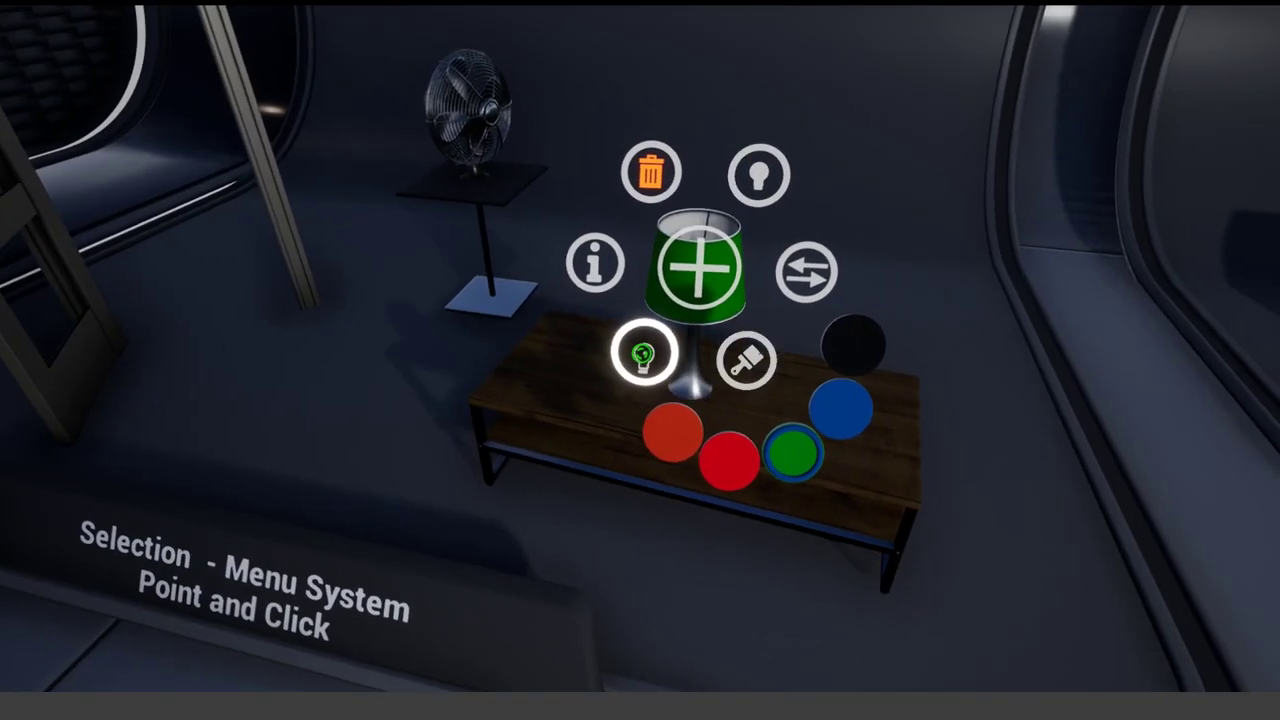
# - Try the lamp's light with a red light color, switch it off again, and close its selection menu
pyautogui.click(638, 356)
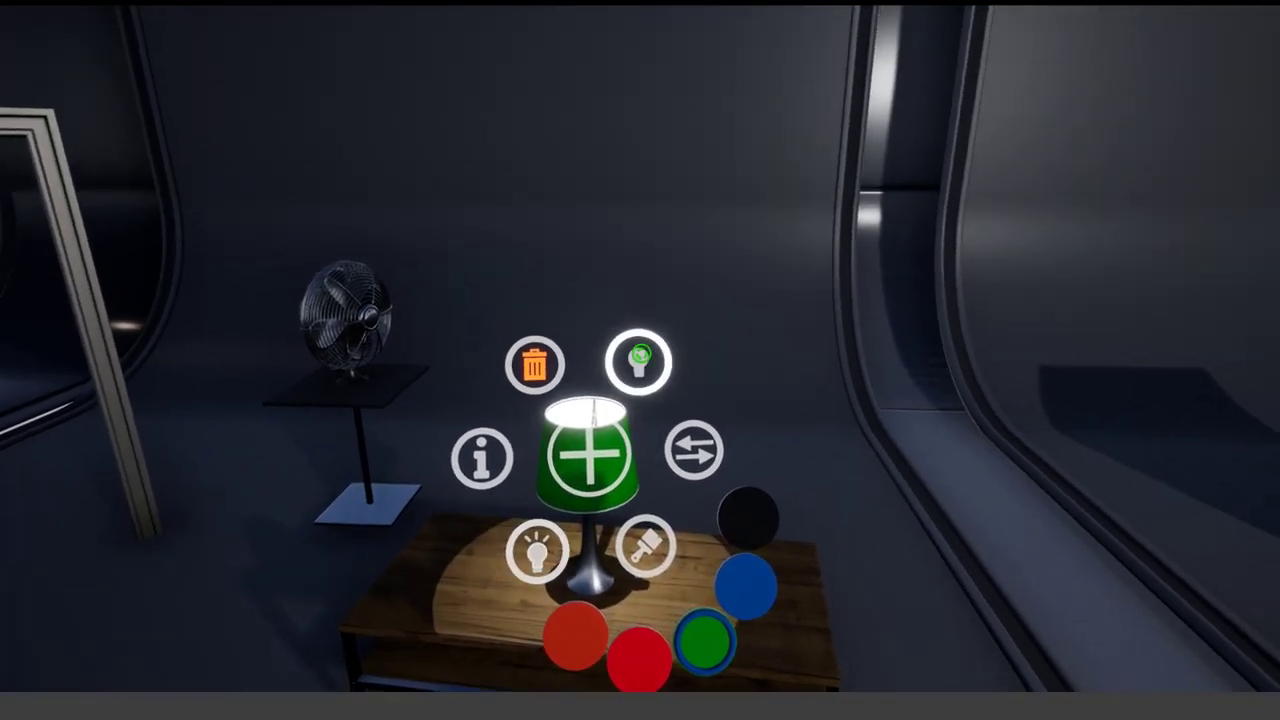
pyautogui.click(641, 354)
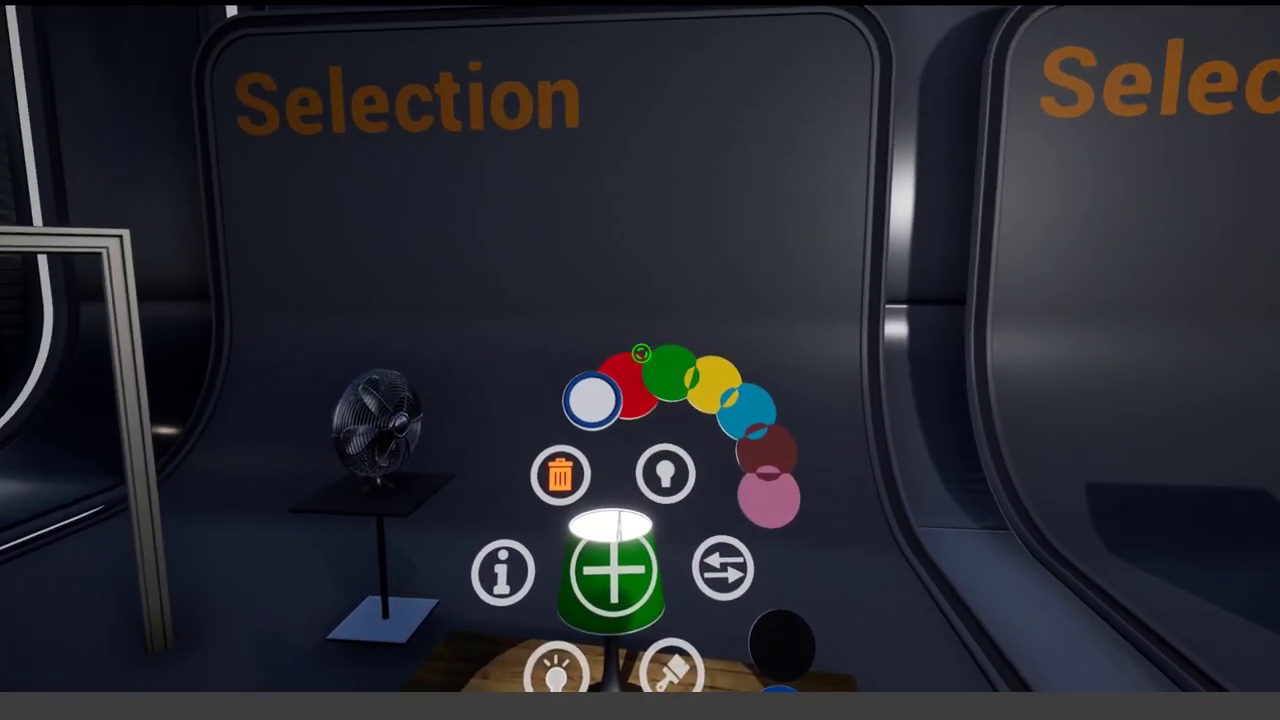
pyautogui.click(641, 354)
pyautogui.click(641, 354)
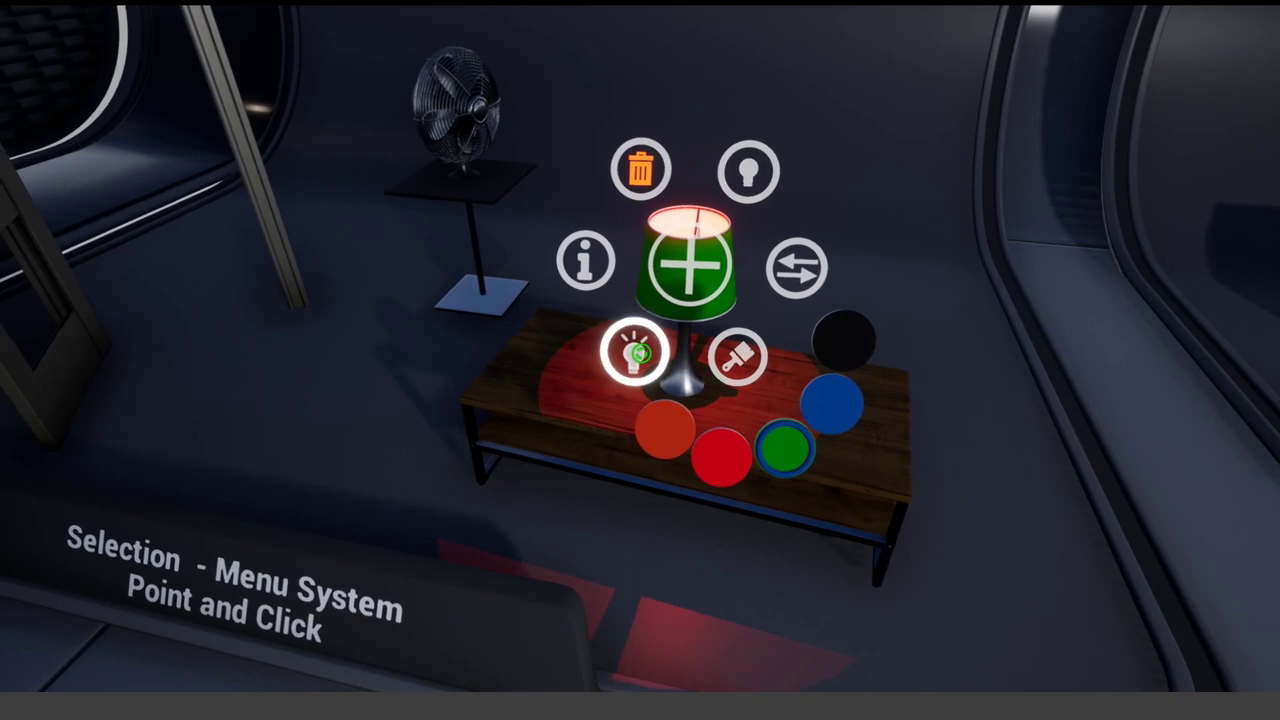
pyautogui.click(638, 355)
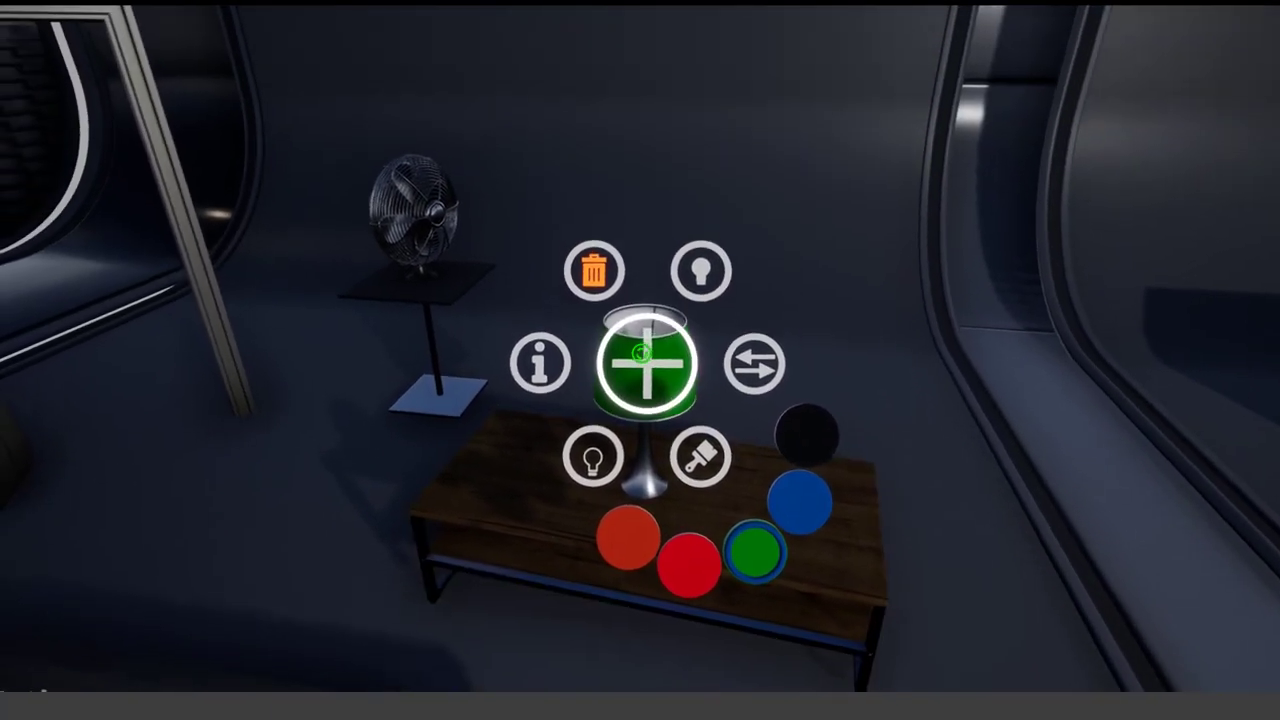
pyautogui.click(641, 353)
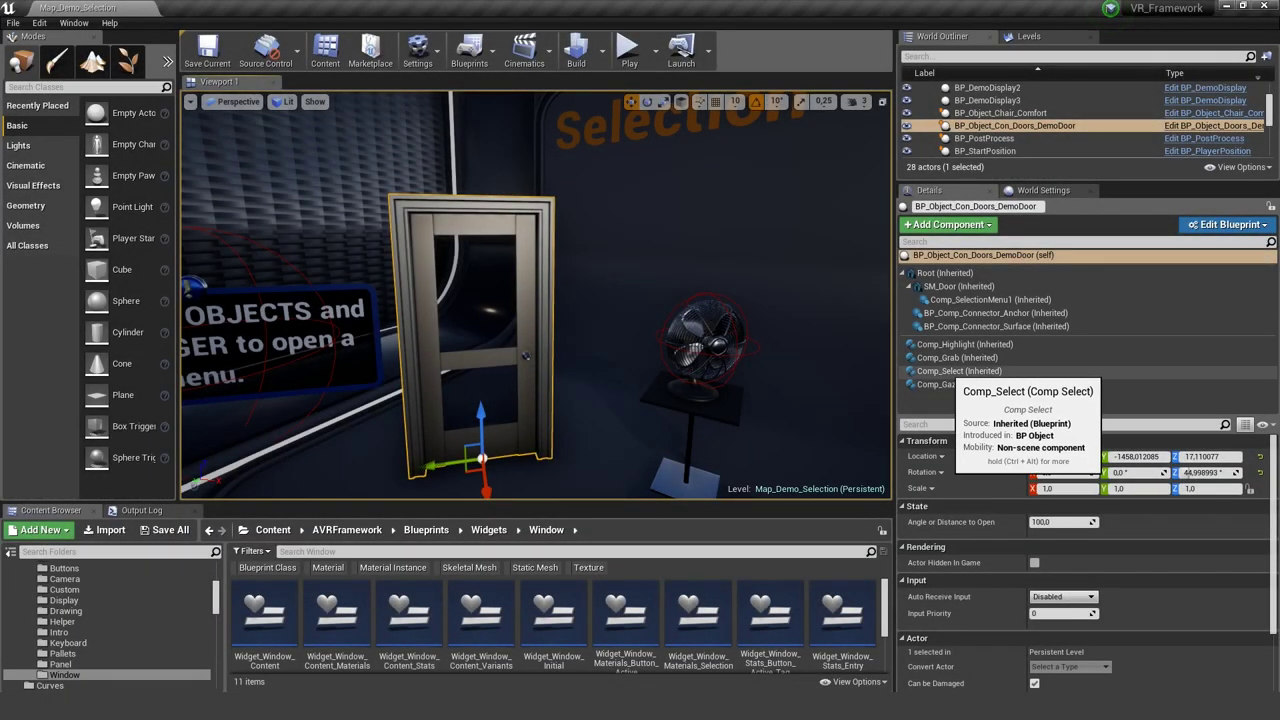
# - Turn off Select Enabled on the door's Comp_Select component and play-test the door in the level
pyautogui.click(952, 371)
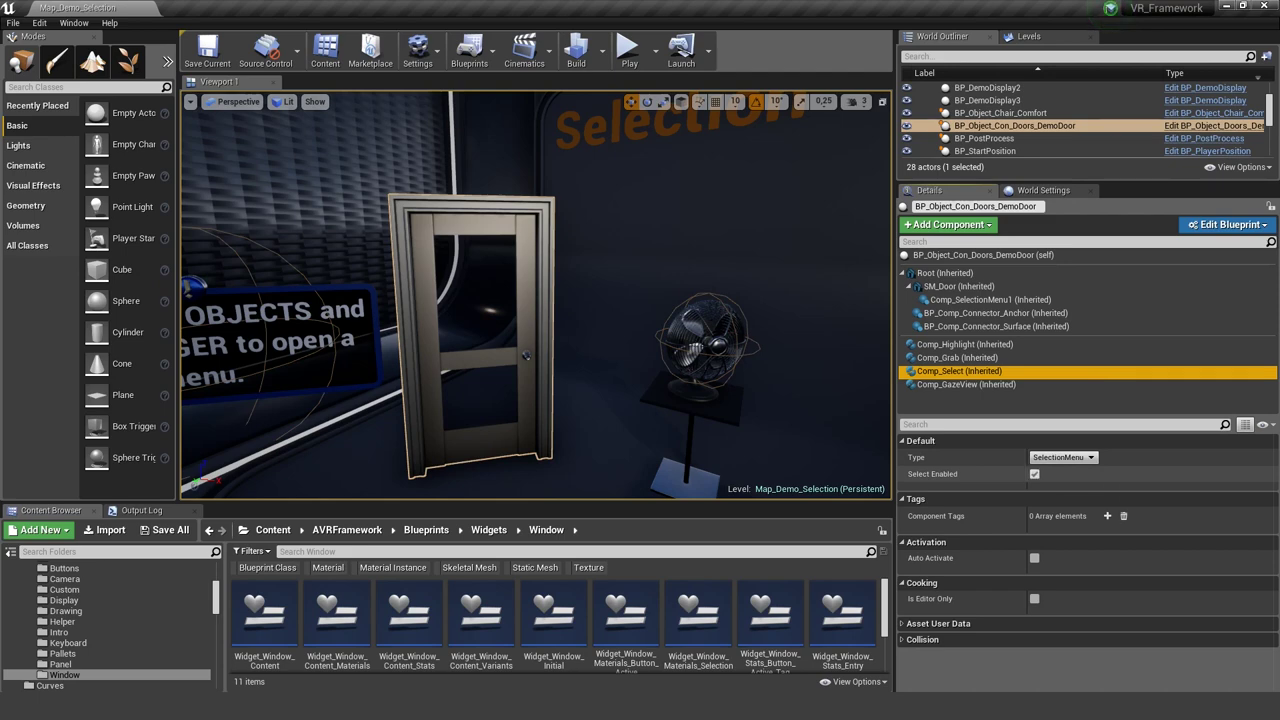
pyautogui.click(1034, 474)
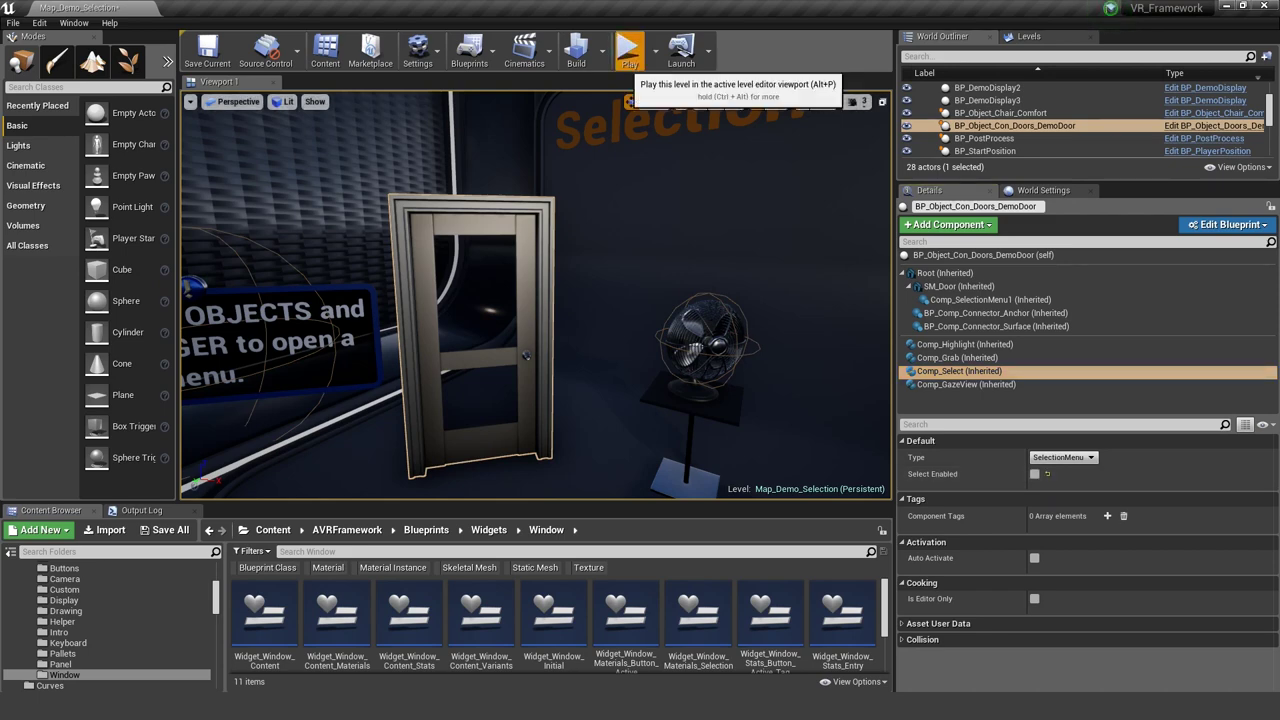
pyautogui.click(629, 52)
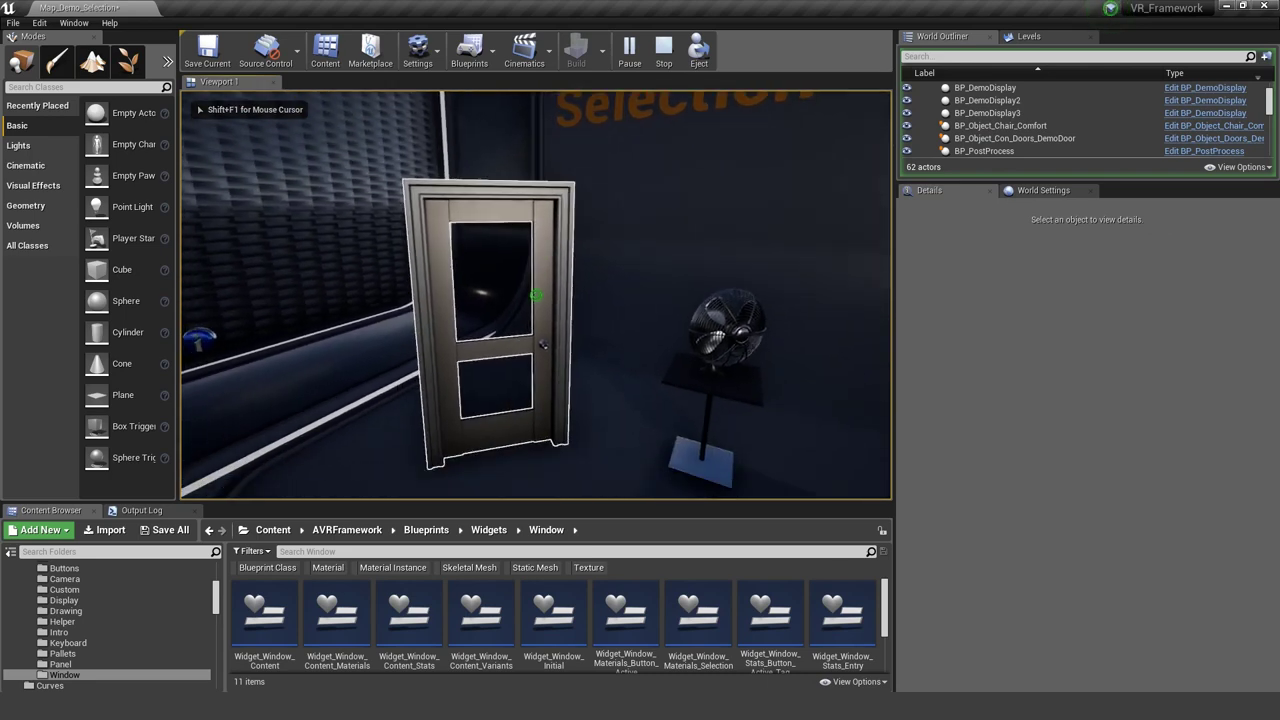
pyautogui.press('Escape')
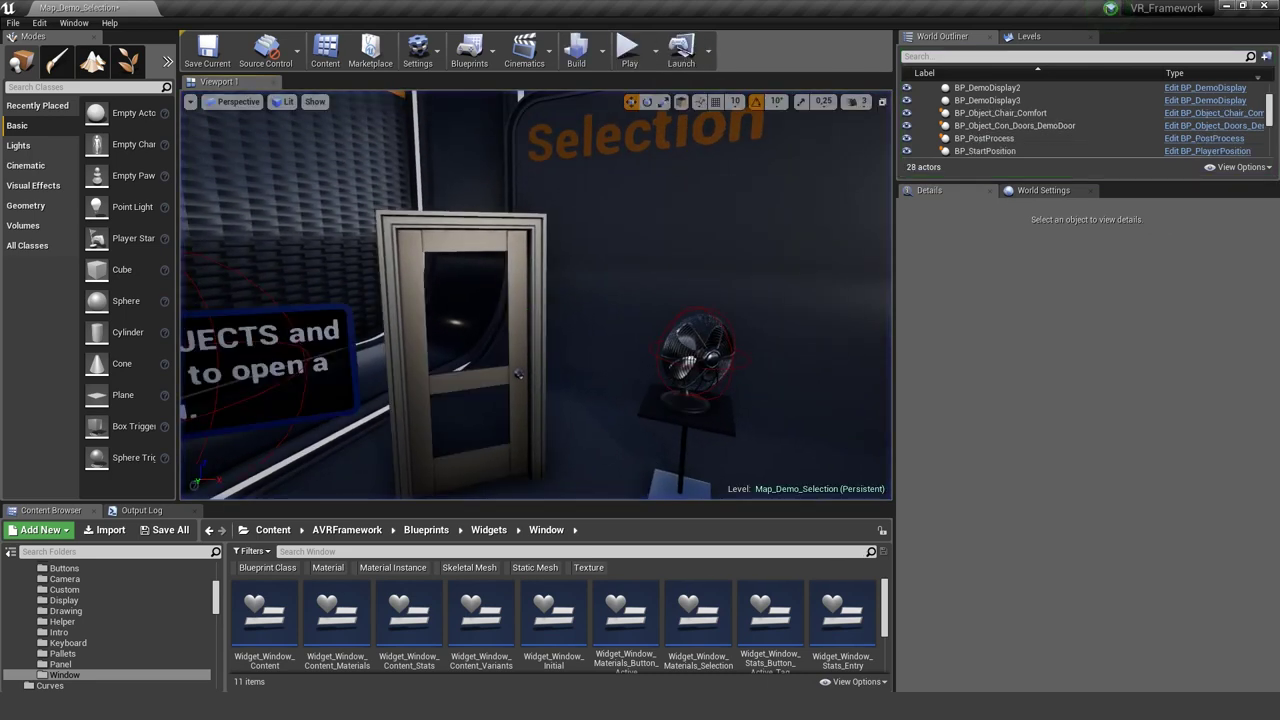
# - Reselect the door and turn Select Enabled back on for its Comp_Select component
pyautogui.moveTo(480, 310); pyautogui.dragTo(480, 340, button='right')
pyautogui.click(480, 335)
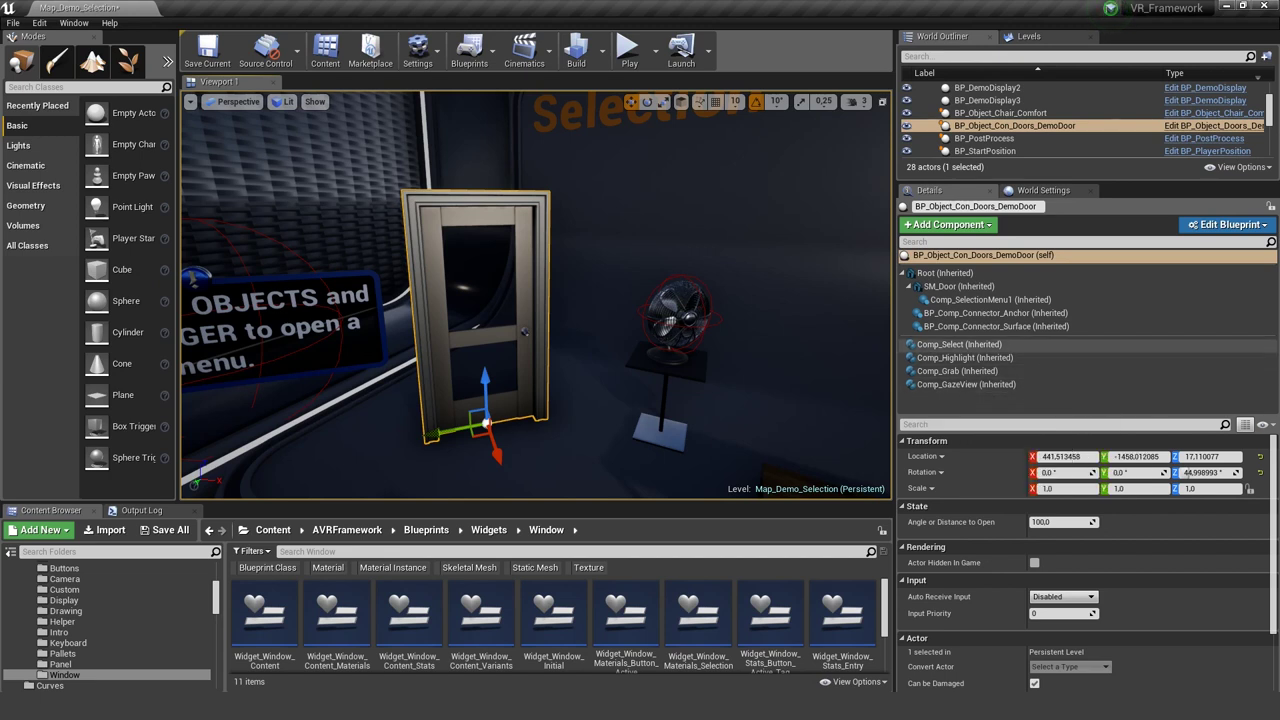
pyautogui.click(975, 344)
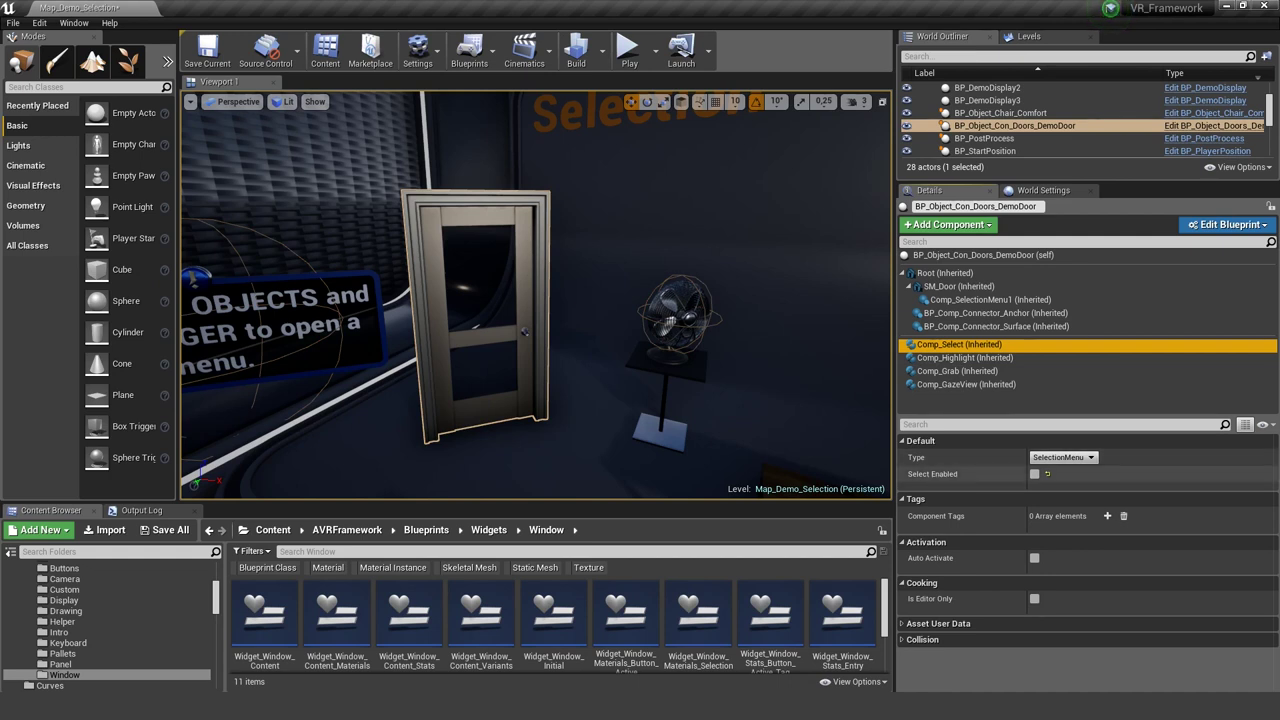
pyautogui.click(1034, 474)
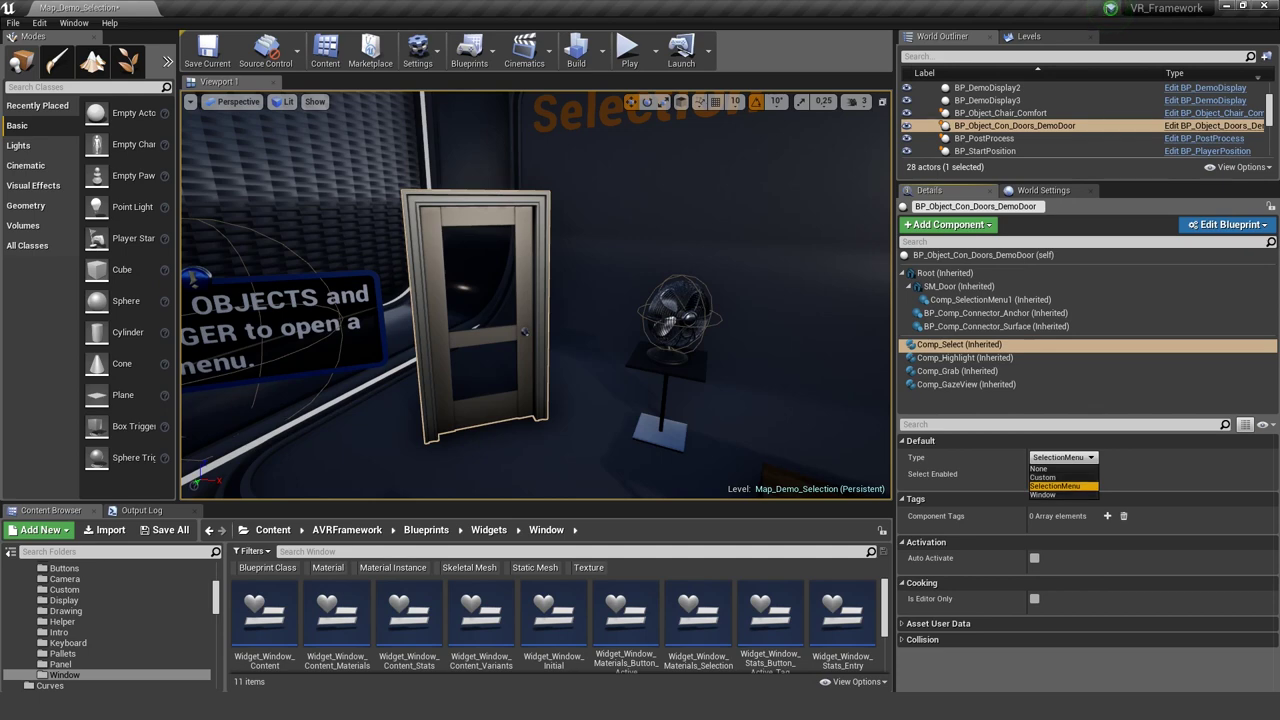
# - Reduce the Selection Types of the door's Comp_SelectionMenu1 component to a single OpenAndClose entry
pyautogui.moveTo(536, 300); pyautogui.dragTo(800, 295, button='right')
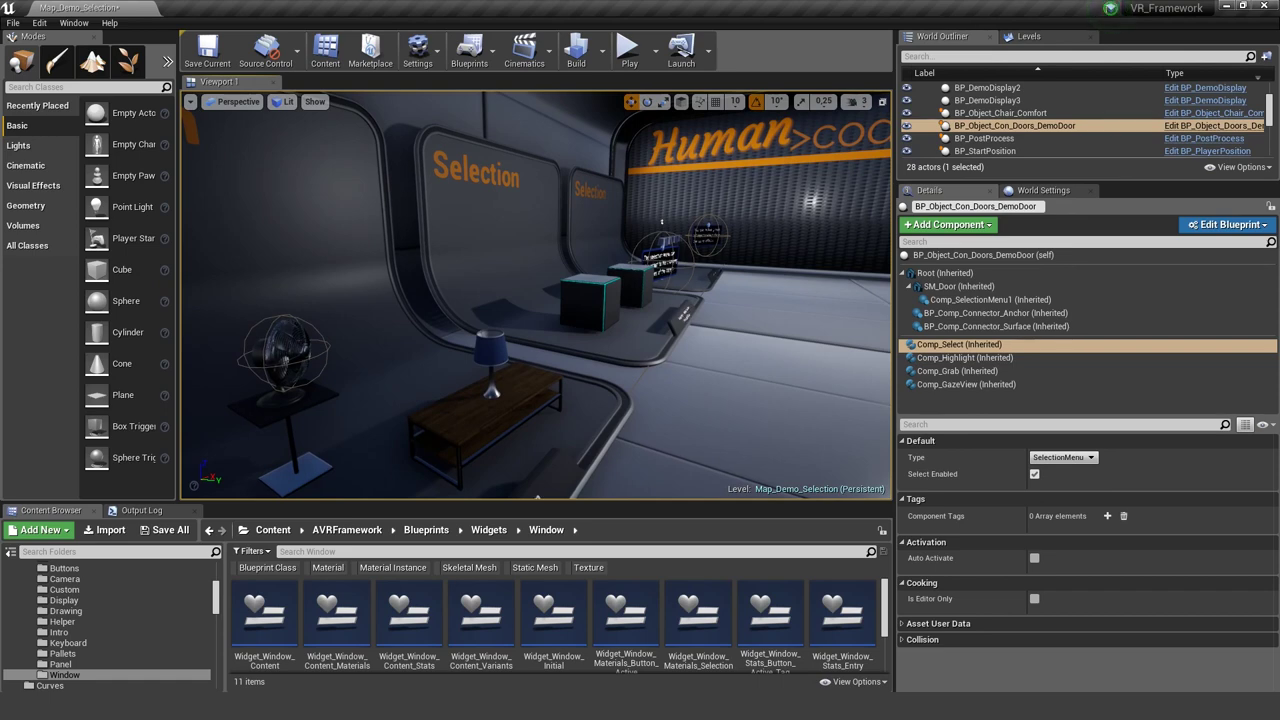
pyautogui.moveTo(537, 497); pyautogui.dragTo(472, 497, button='right')
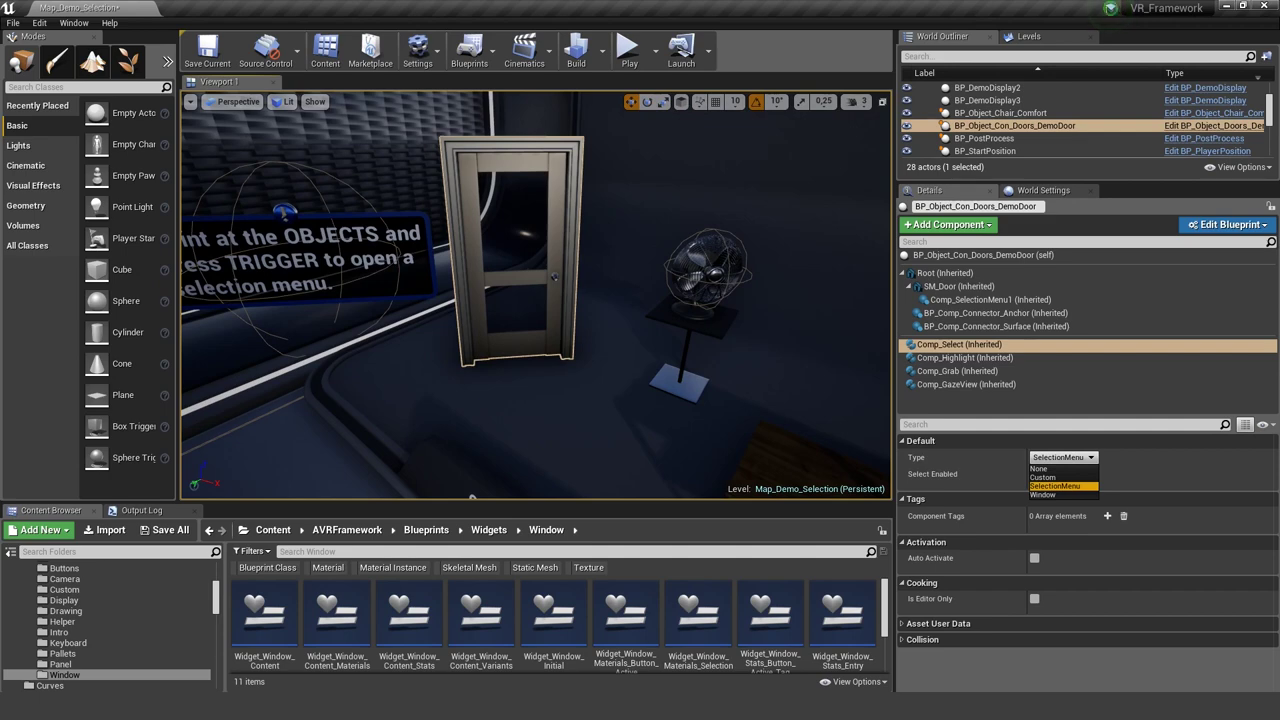
pyautogui.press('w')
pyautogui.moveTo(640, 320)
pyautogui.mouseDown(button='right')
pyautogui.moveTo(665, 318)
pyautogui.moveTo(640, 318)
pyautogui.mouseUp(button='right')
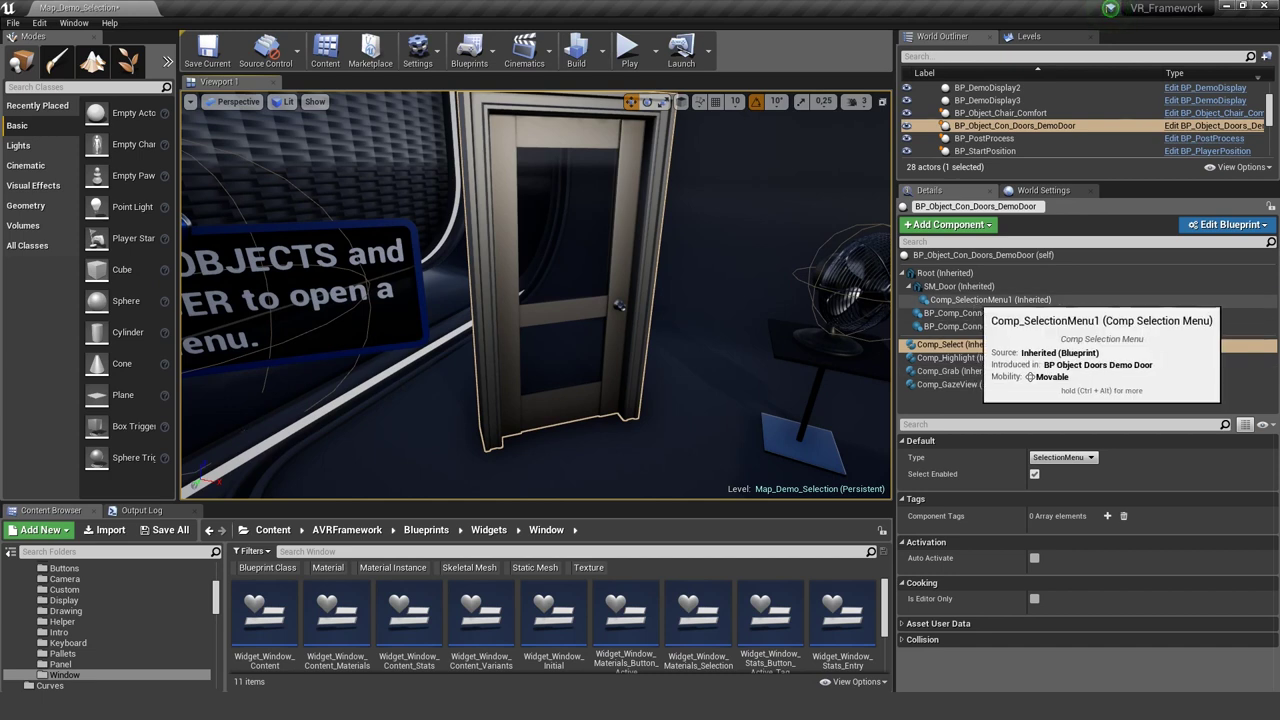
pyautogui.click(990, 300)
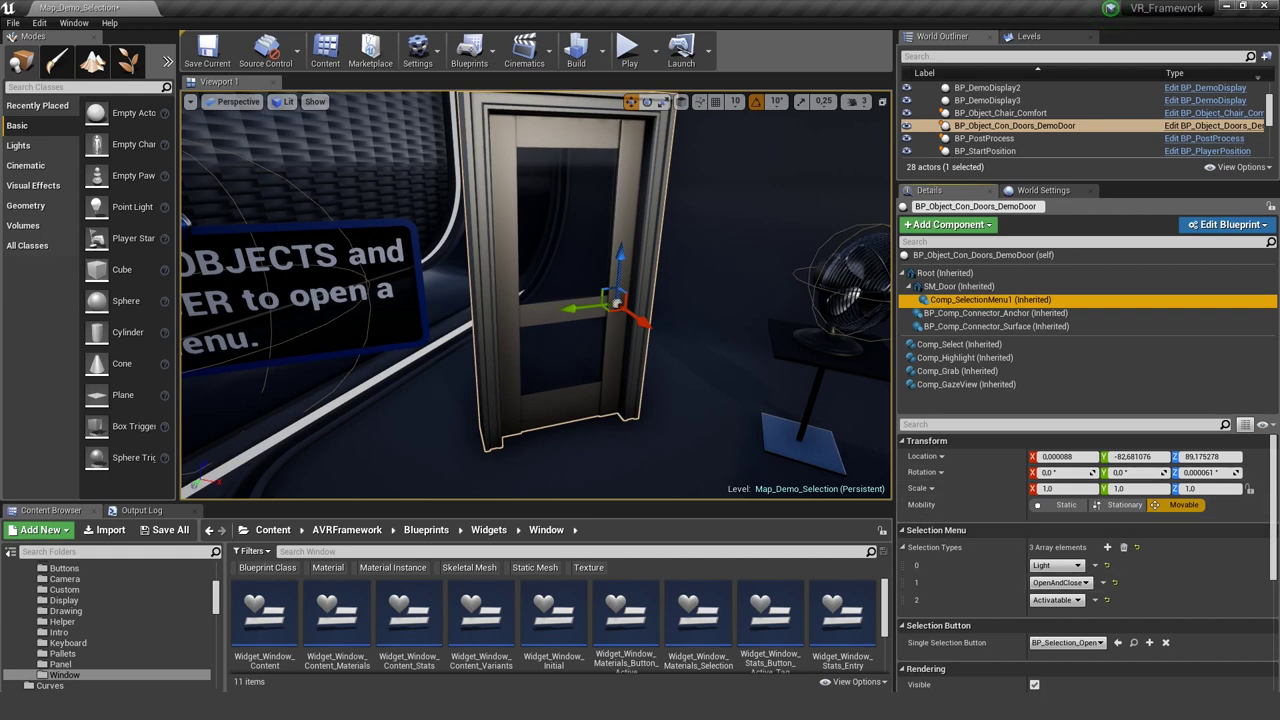
pyautogui.click(1123, 547)
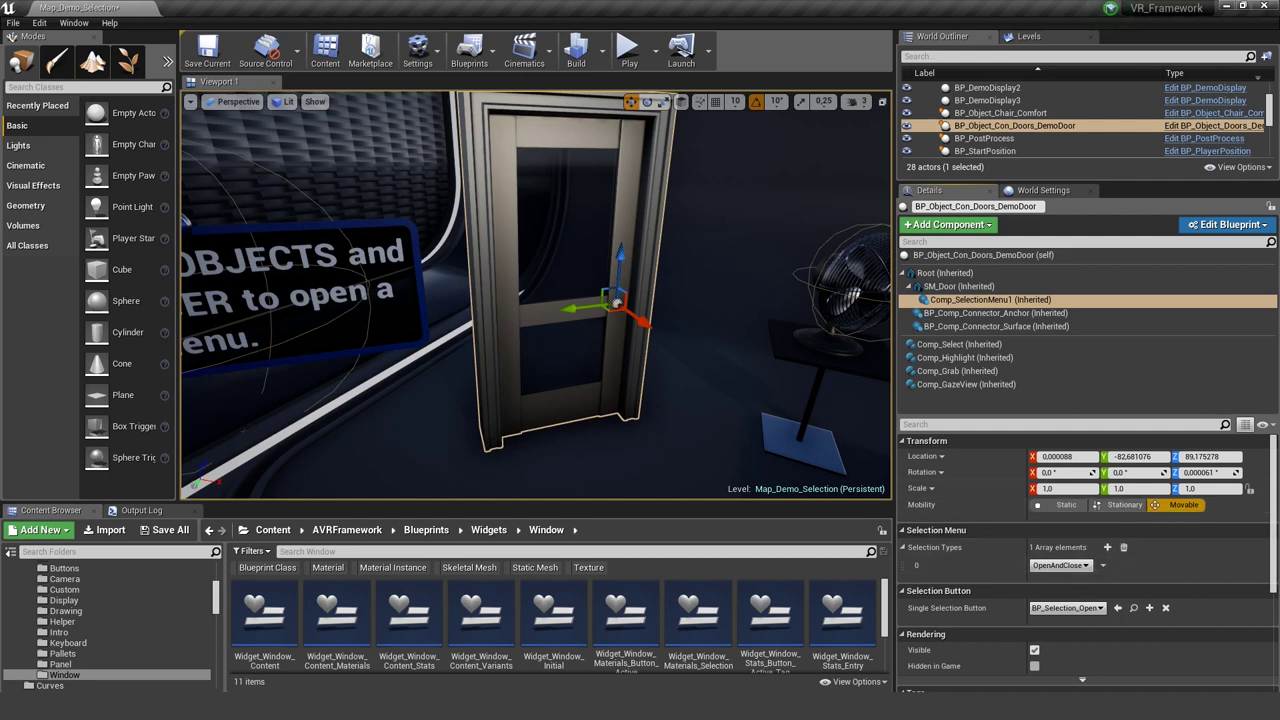
# - Change the door's only Selection Types entry to Light
pyautogui.click(1061, 566)
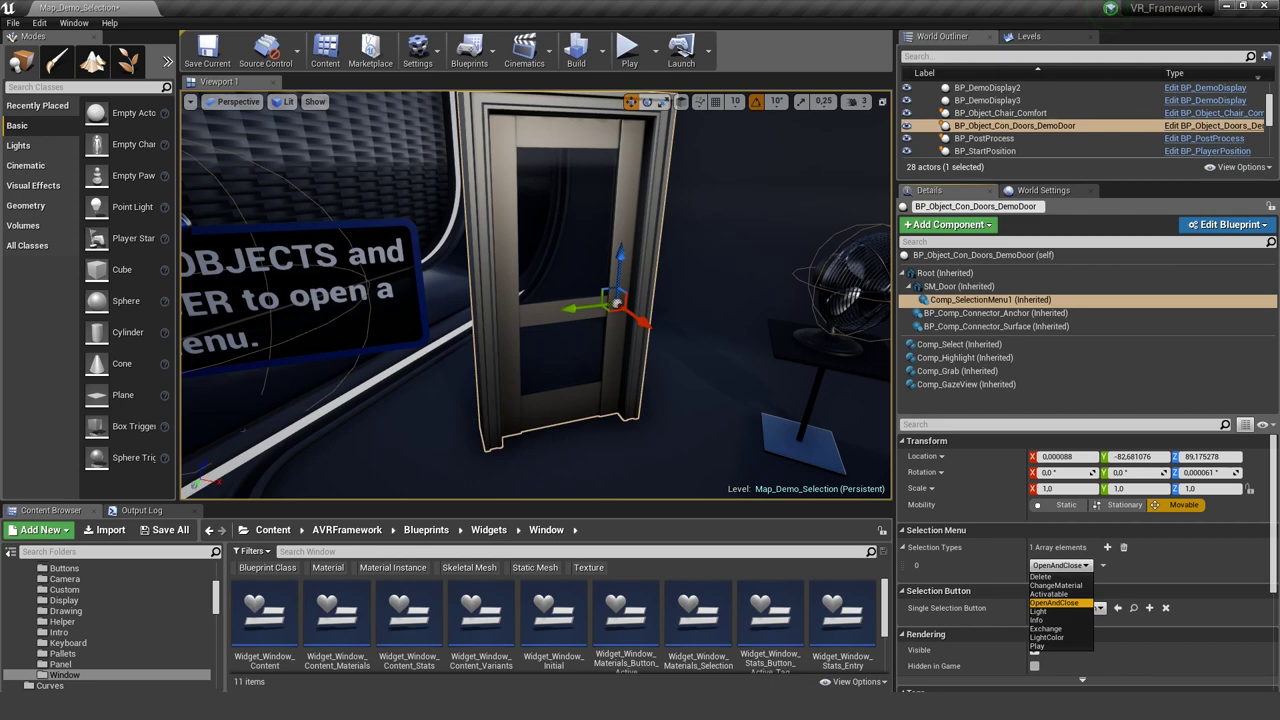
pyautogui.moveTo(536, 300); pyautogui.dragTo(710, 300, button='right')
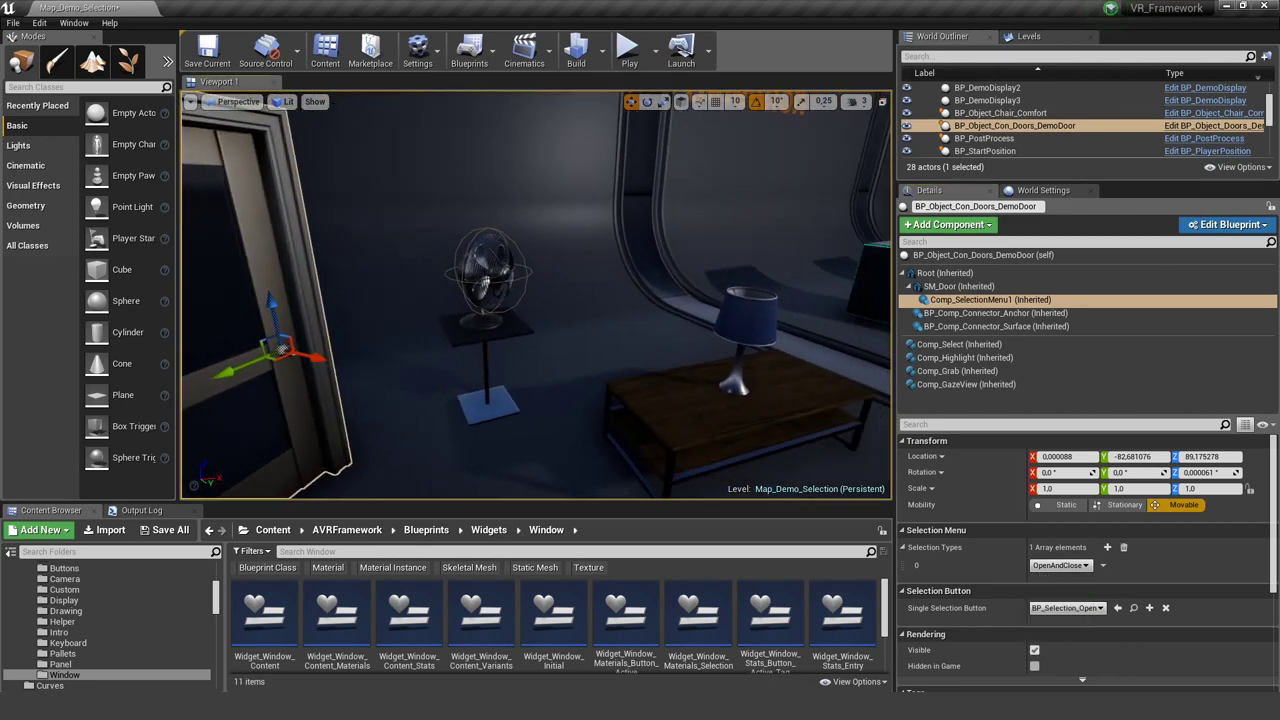
pyautogui.click(1060, 566)
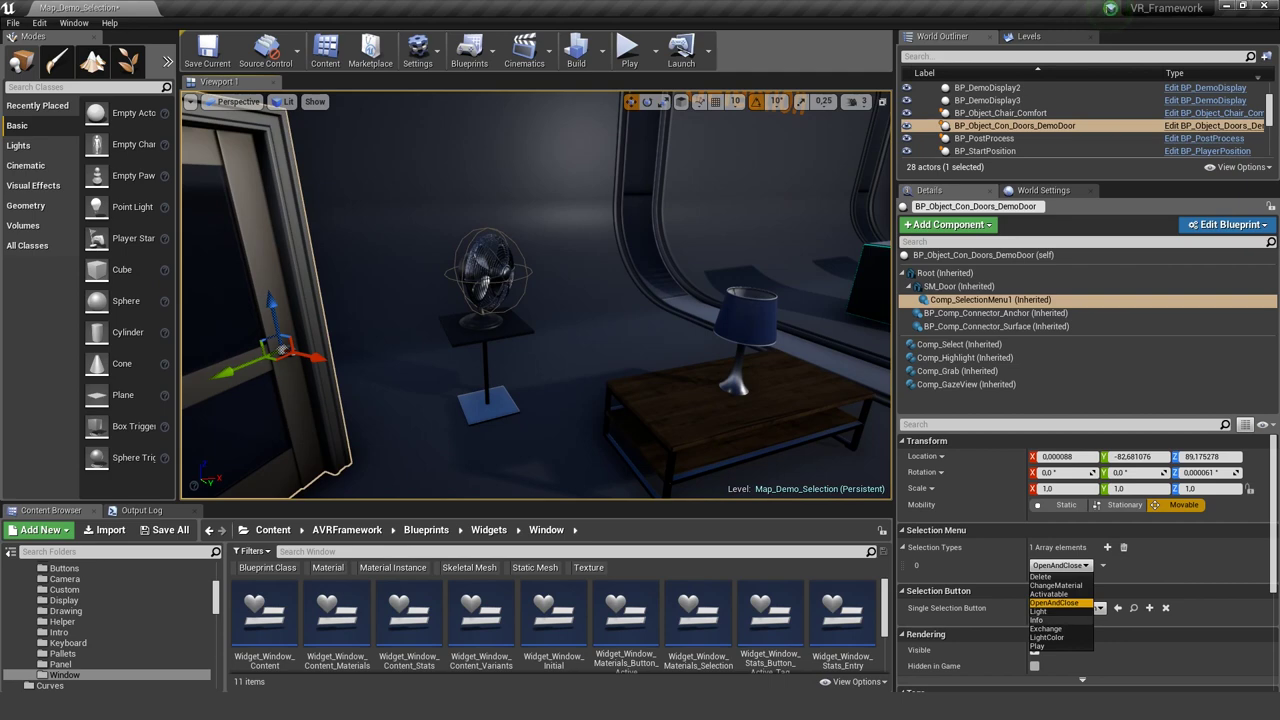
pyautogui.click(1040, 611)
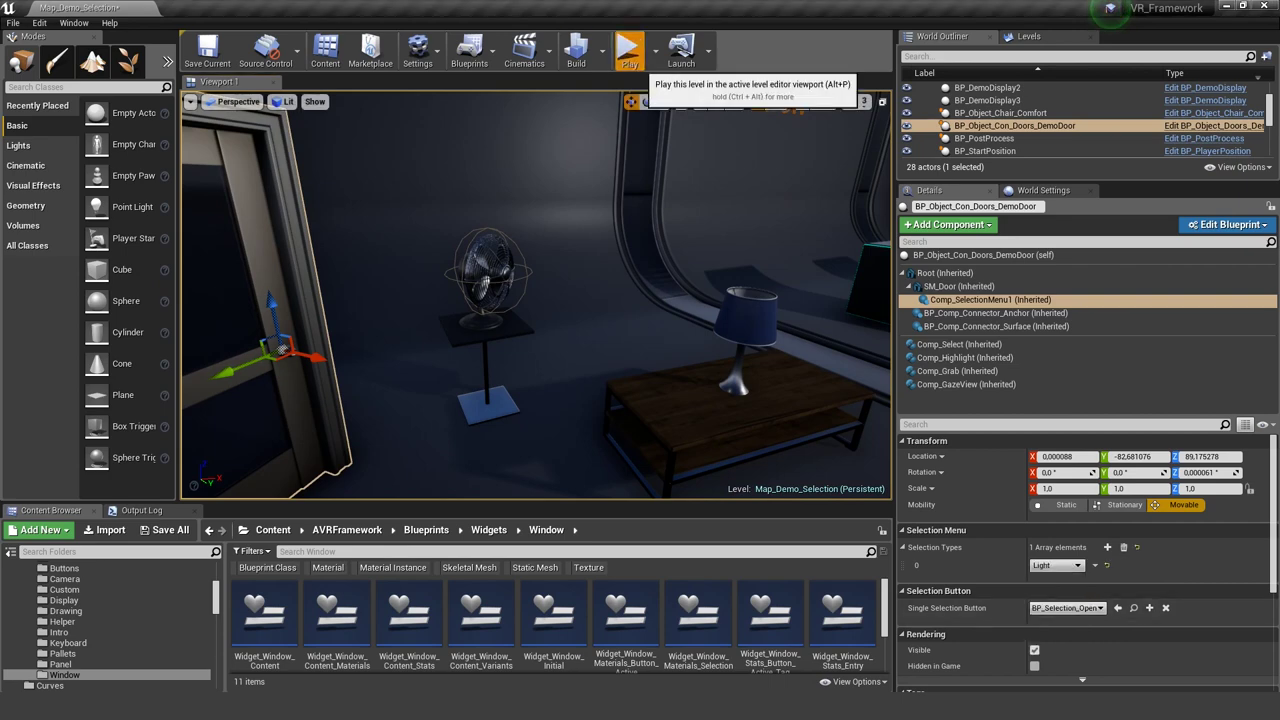
# - Play the level, trigger the door's selection to test the Light type, and stop the session
pyautogui.click(629, 52)
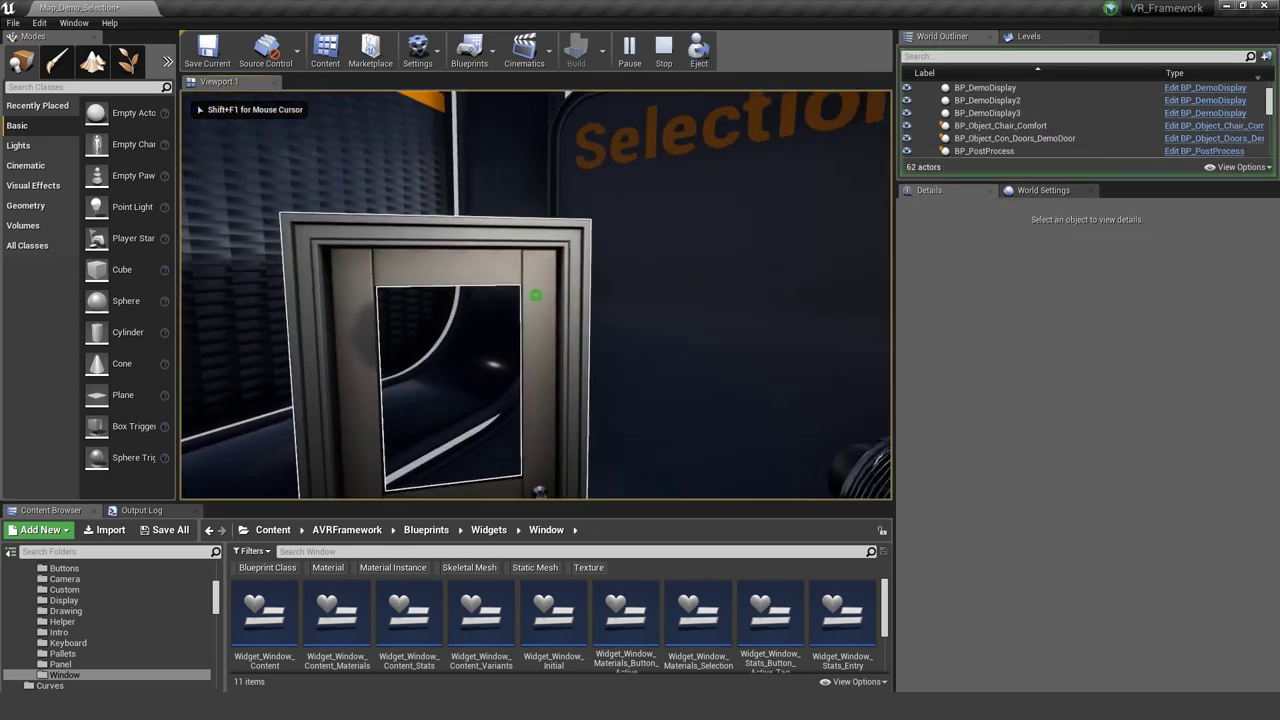
pyautogui.click(536, 295)
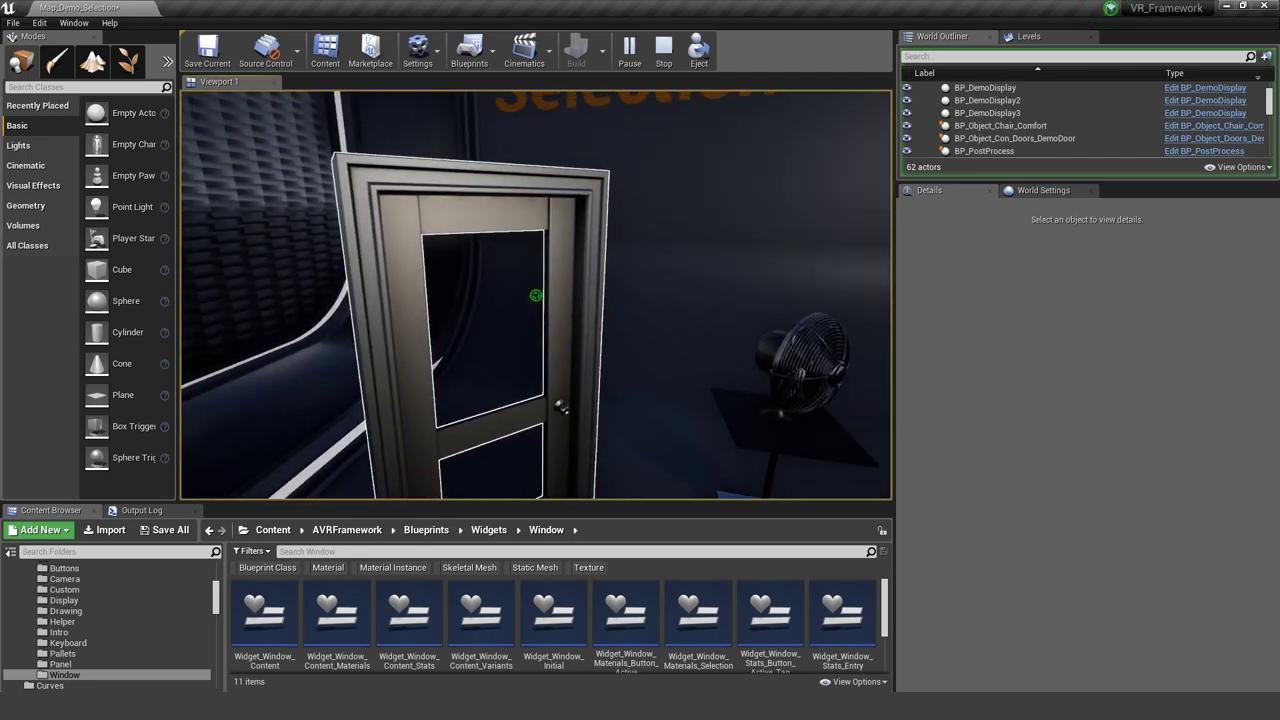
pyautogui.press('Escape')
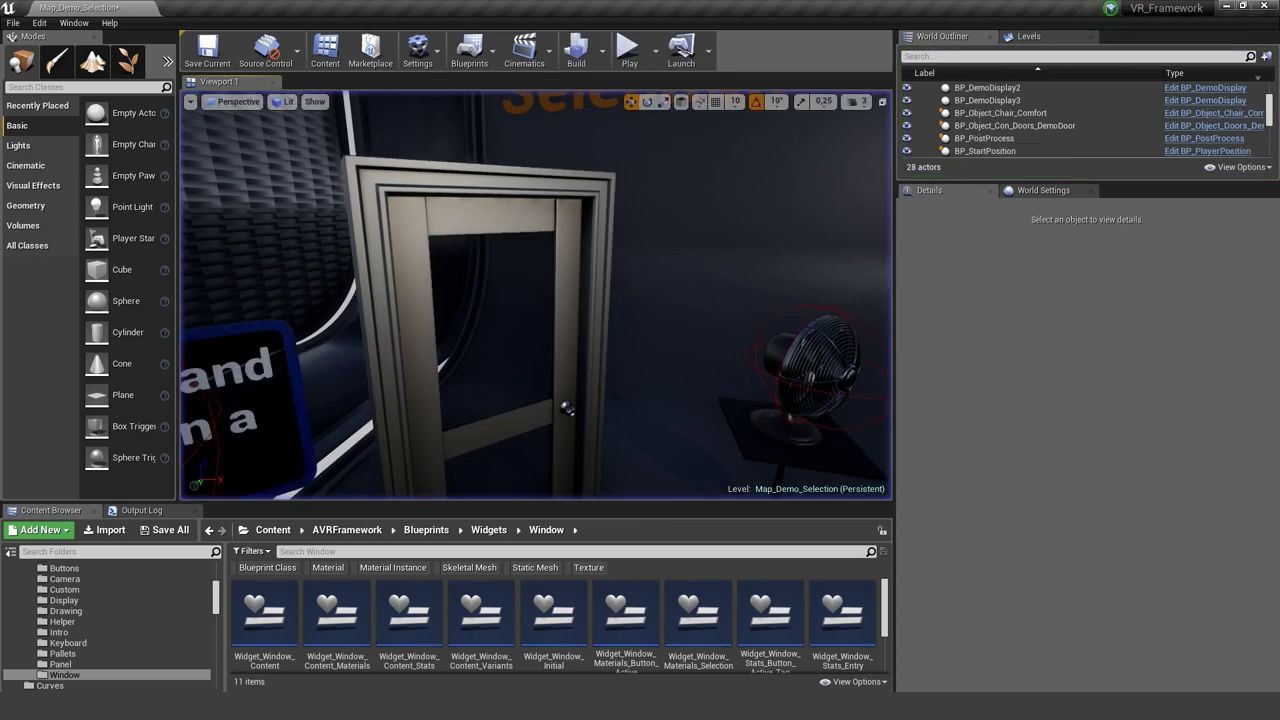
# - Add a second Selection Types entry, OpenAndClose, to the door's Comp_SelectionMenu1 component
pyautogui.click(568, 360)
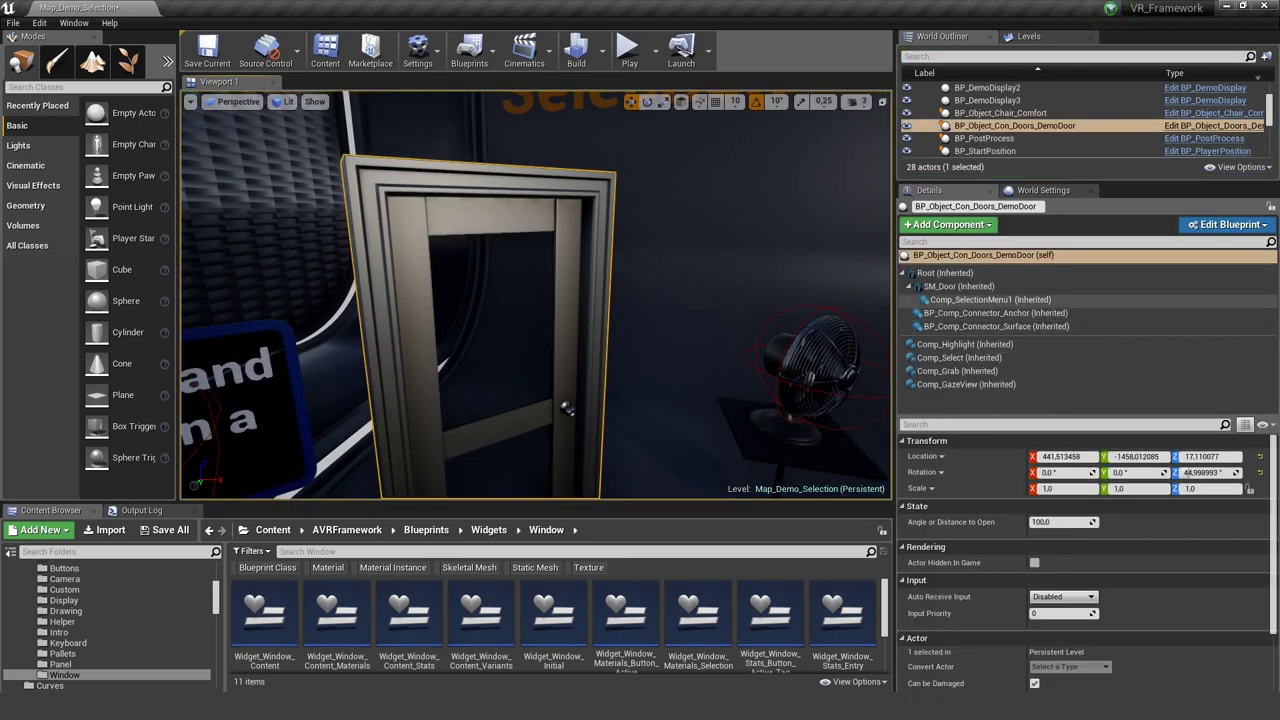
pyautogui.click(990, 299)
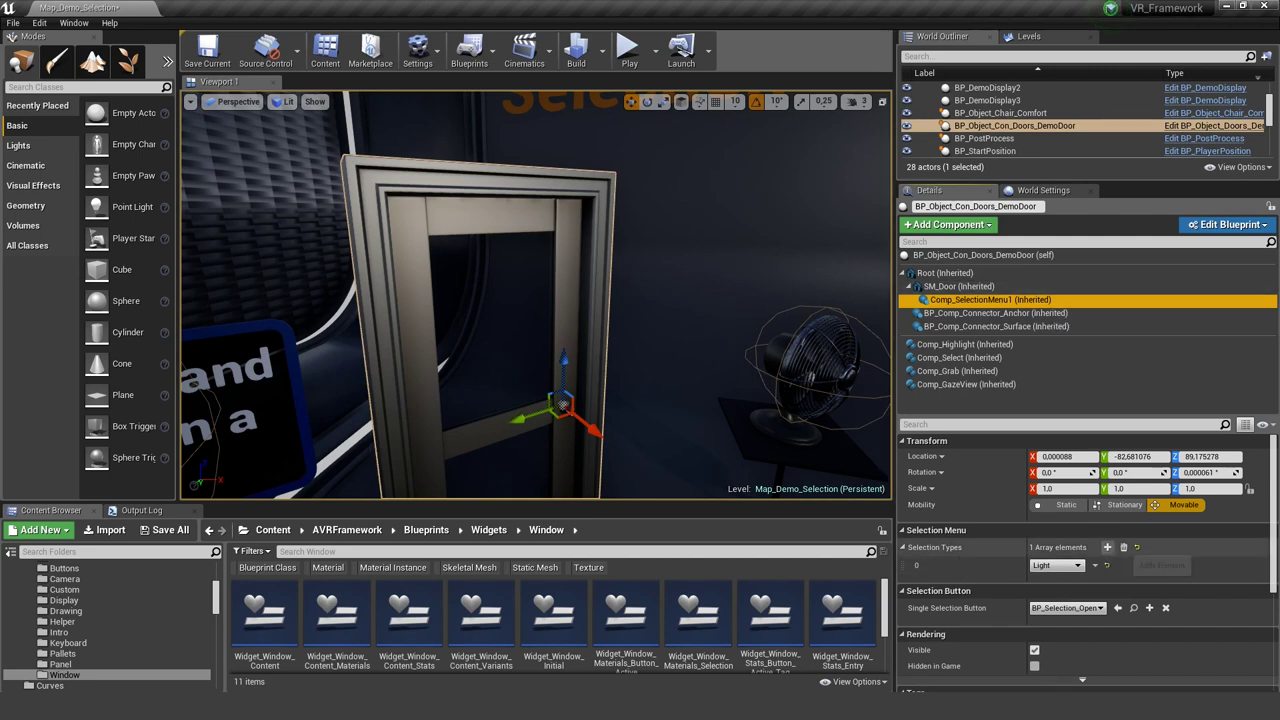
pyautogui.click(1107, 547)
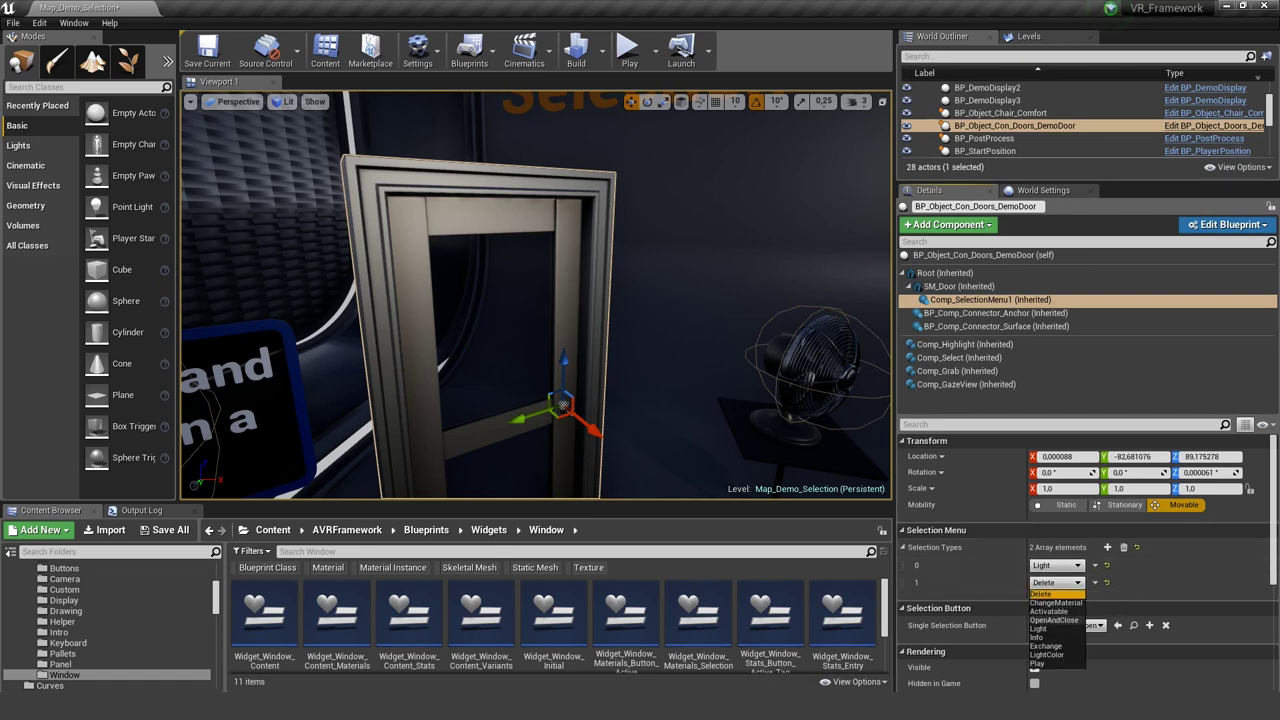
pyautogui.click(1054, 620)
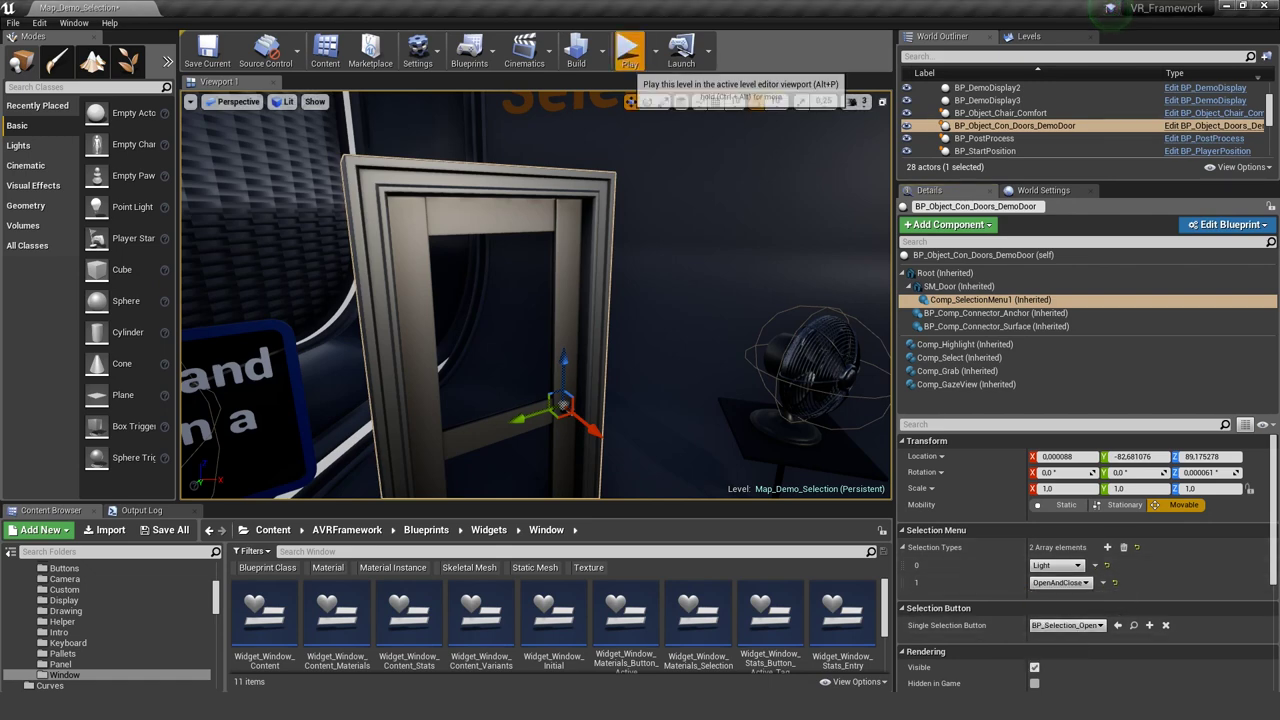
# - Play the level, test the Light and OpenAndClose options in the door's selection menu, and stop the session
pyautogui.click(629, 50)
pyautogui.press('w')
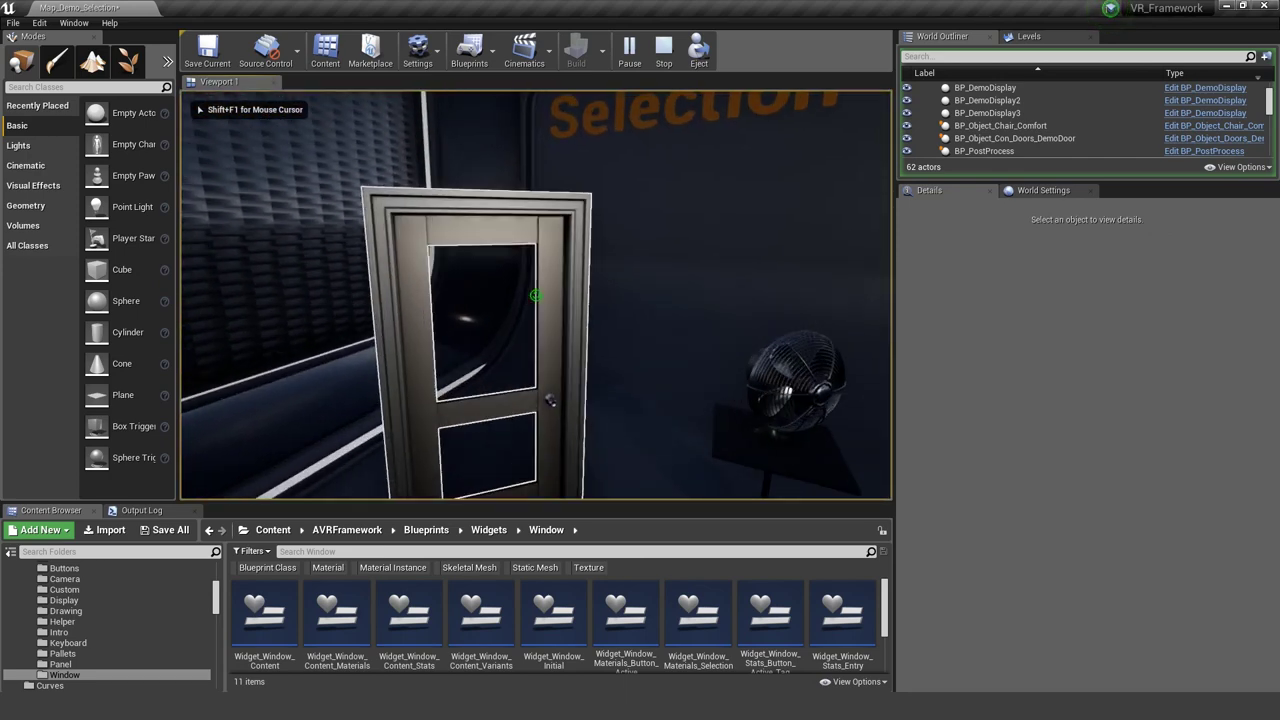
pyautogui.click(535, 295)
pyautogui.press('w')
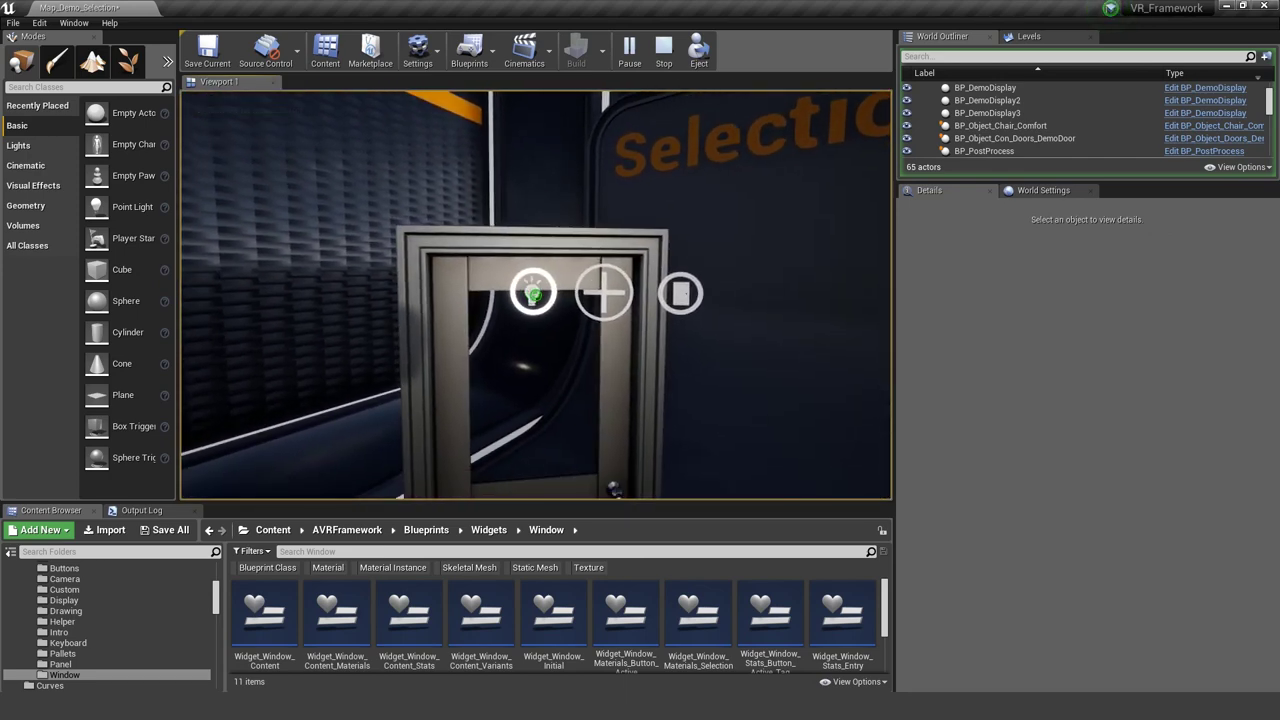
pyautogui.click(535, 295)
pyautogui.press('s')
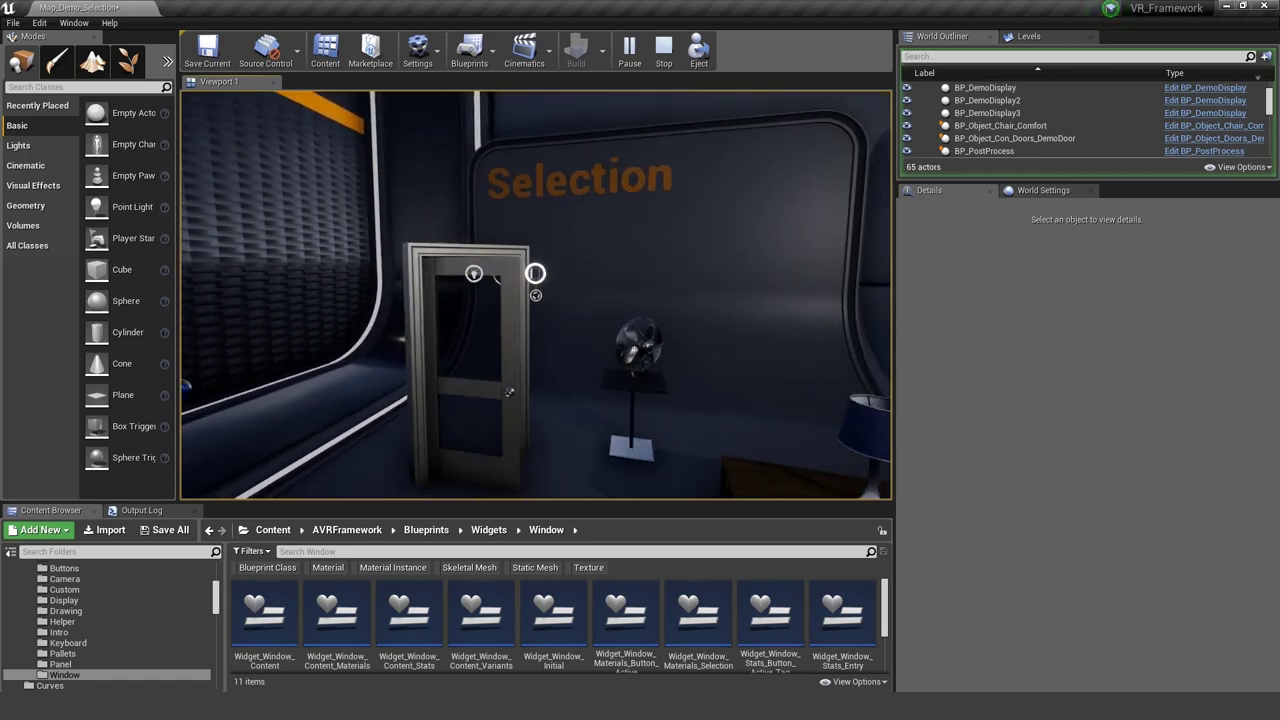
pyautogui.press('w')
pyautogui.click(535, 295)
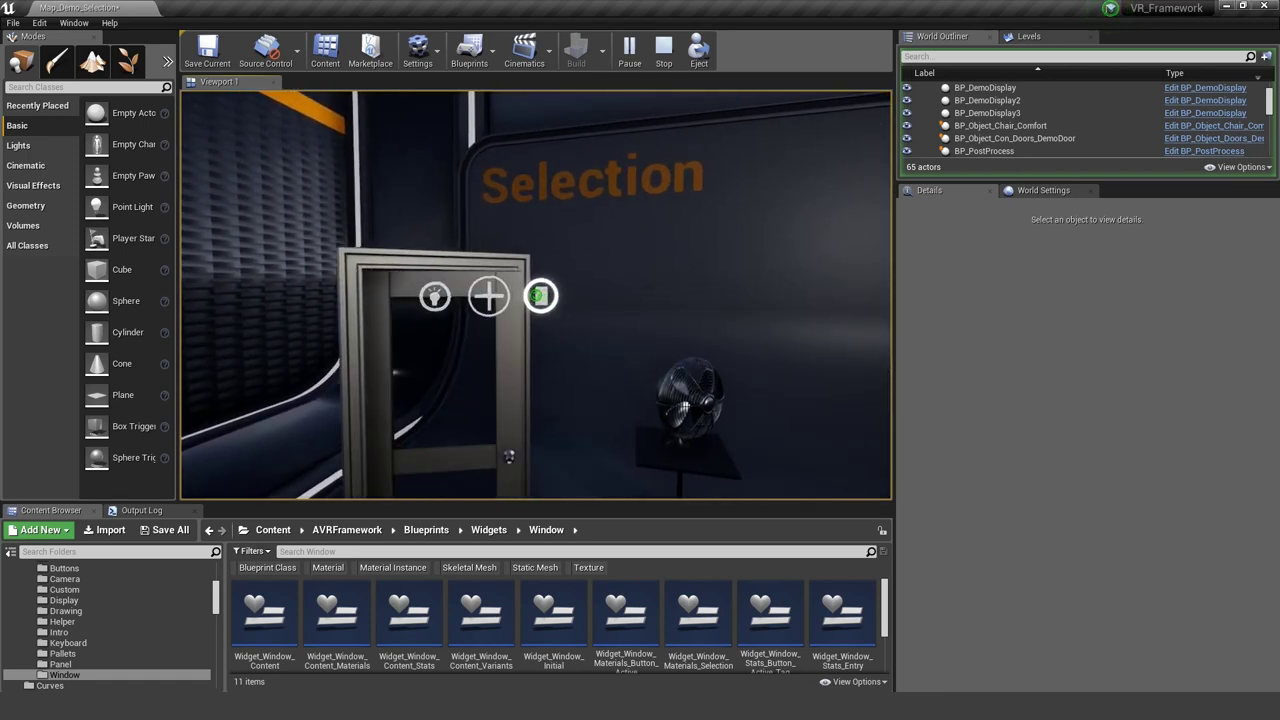
pyautogui.click(537, 295)
pyautogui.press('Escape')
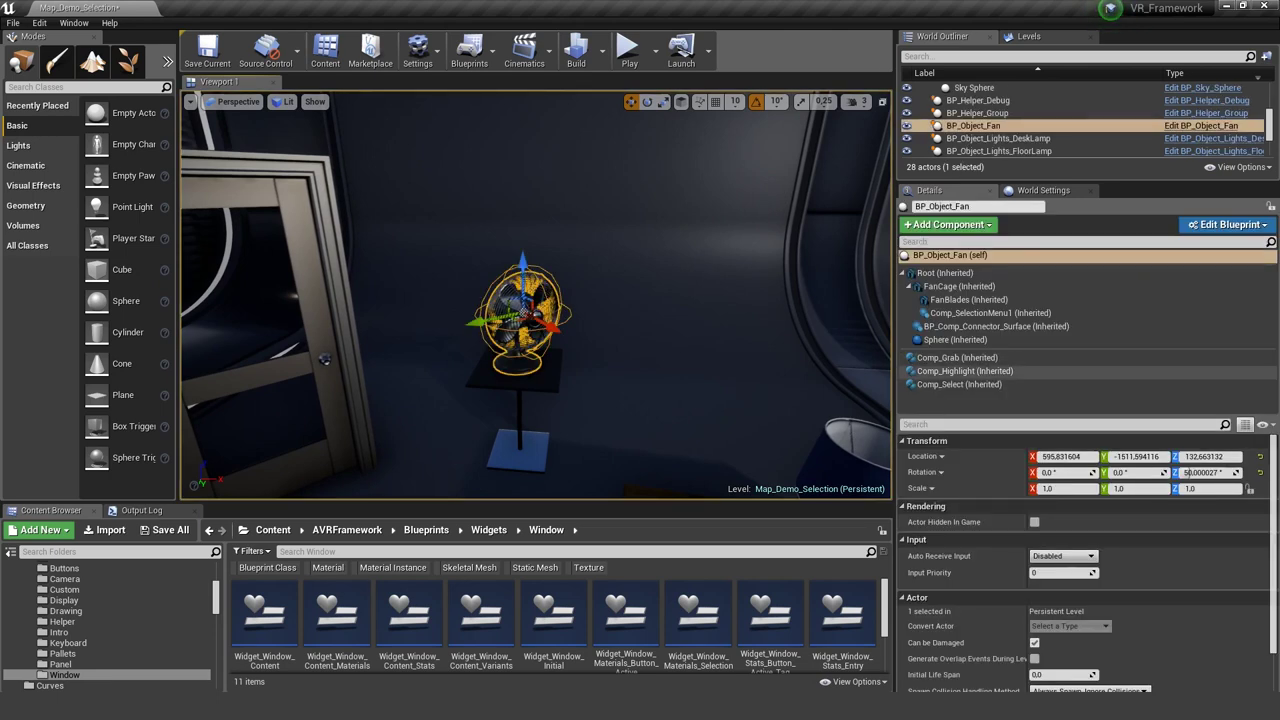
# - Add a Delete entry after Play in the Selection Types of the fan's Comp_SelectionMenu1 component
pyautogui.click(960, 384)
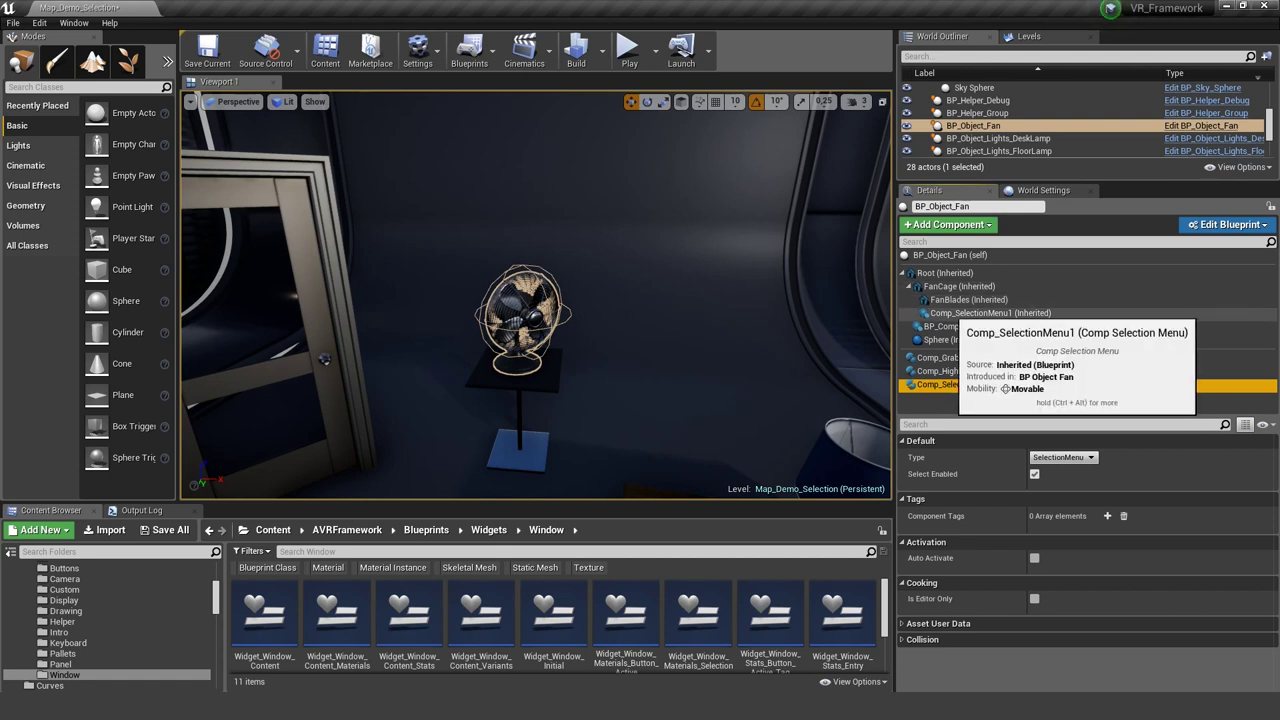
pyautogui.click(985, 313)
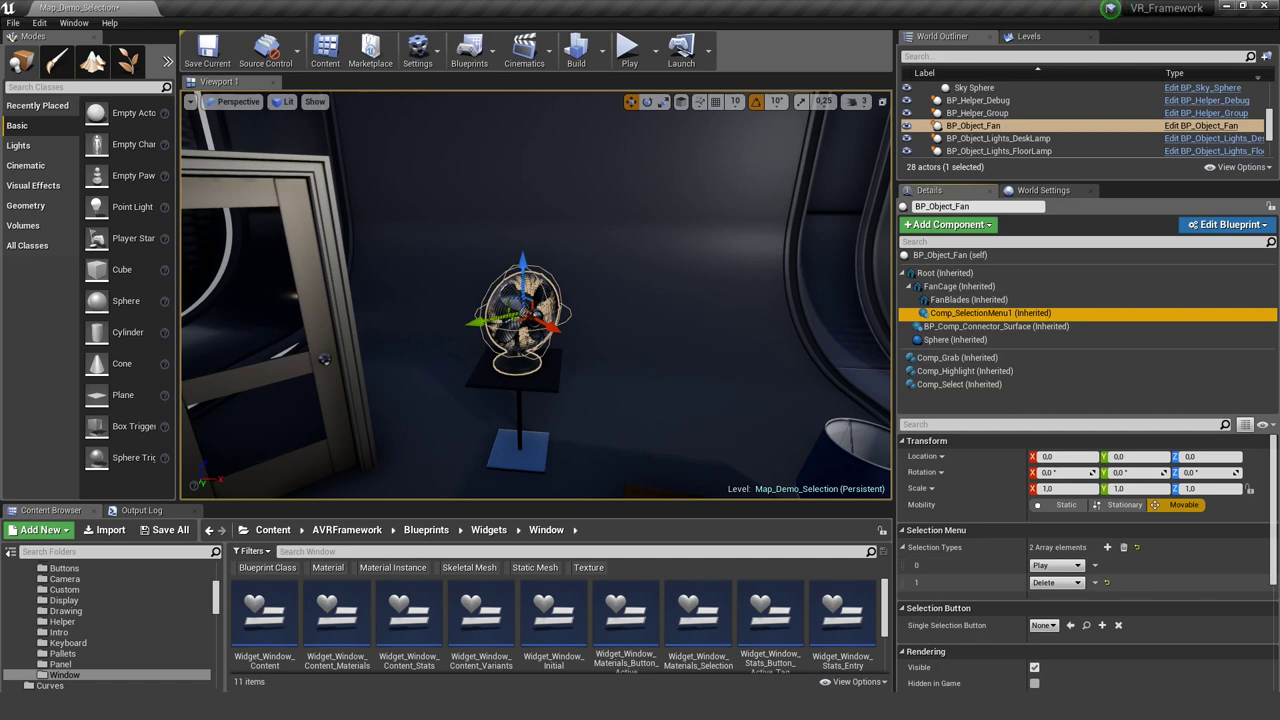
pyautogui.click(1057, 582)
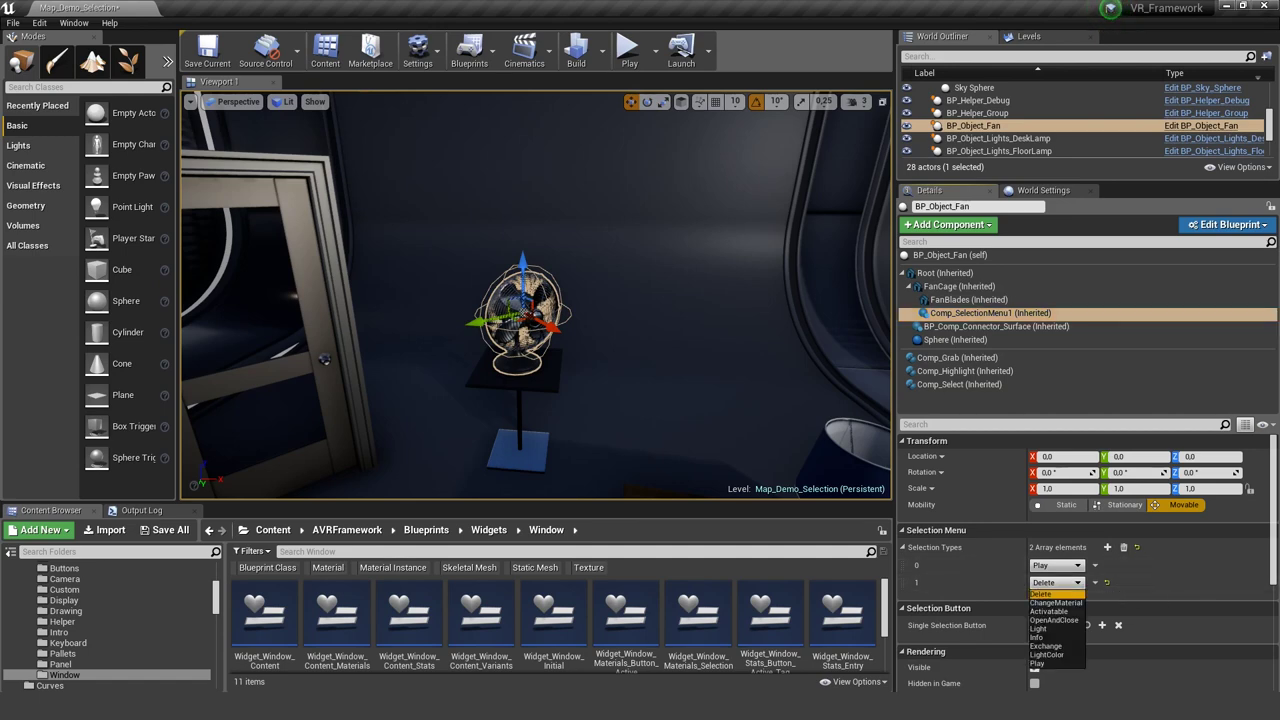
# - Reselect the door and add Delete as the third Selection Types entry of its Comp_SelectionMenu1 component
pyautogui.moveTo(600, 330); pyautogui.dragTo(460, 300, button='right')
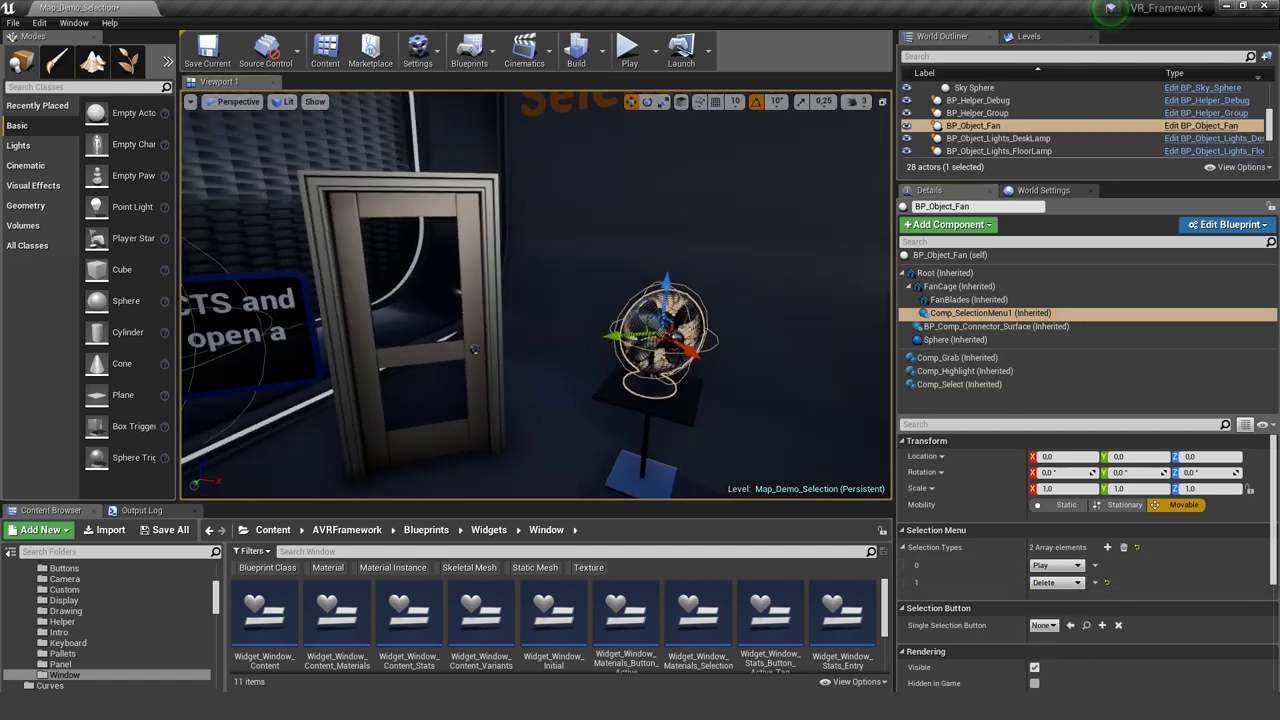
pyautogui.click(474, 349)
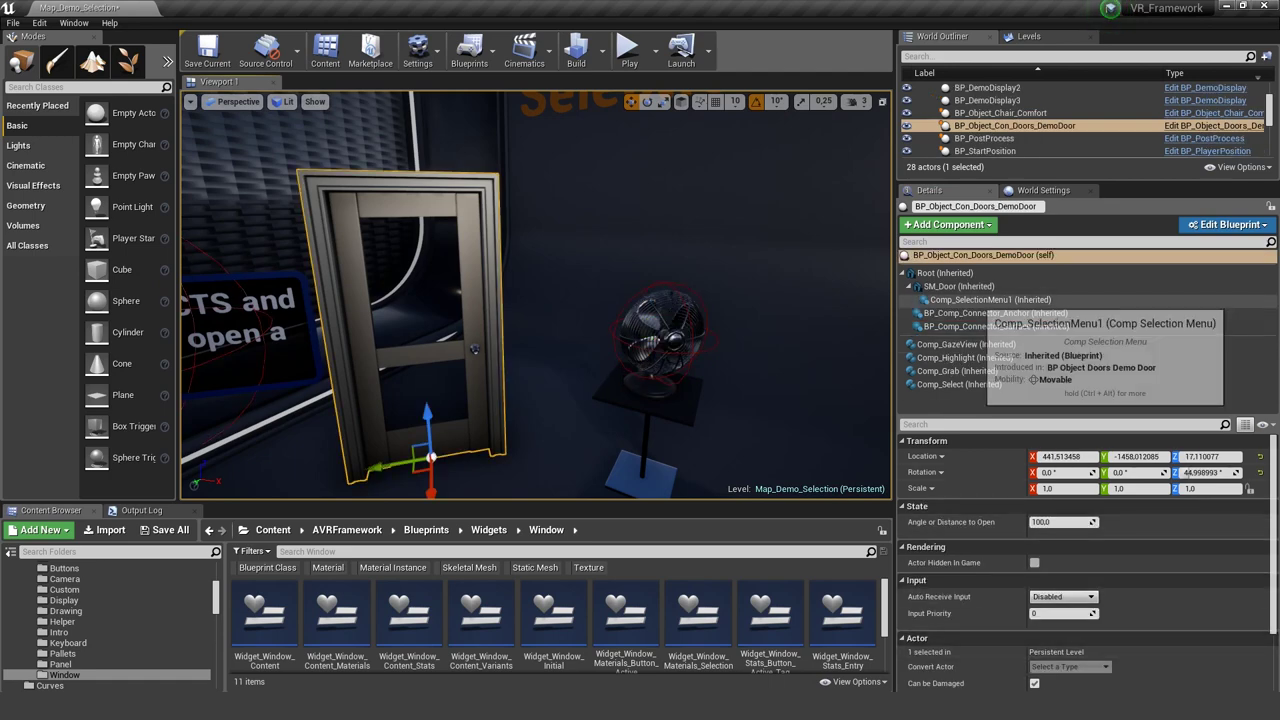
pyautogui.click(990, 299)
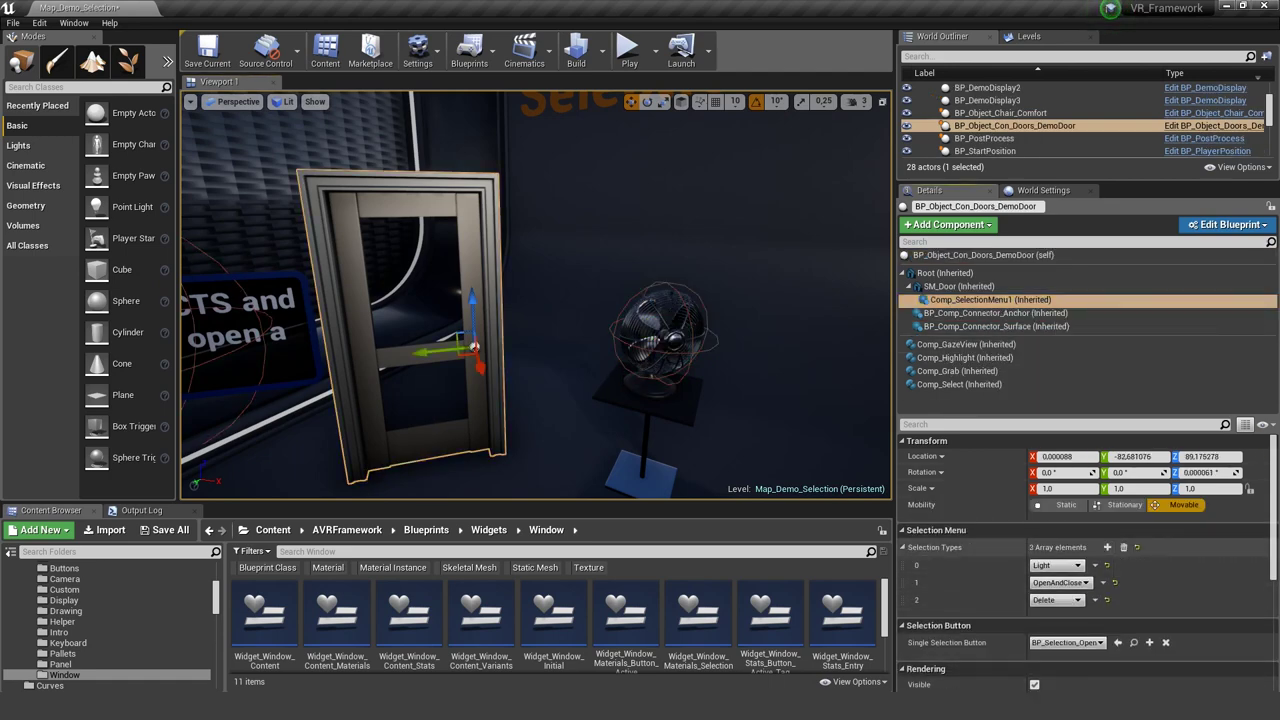
# - Play the level and delete the door through its selection menu
pyautogui.click(627, 48)
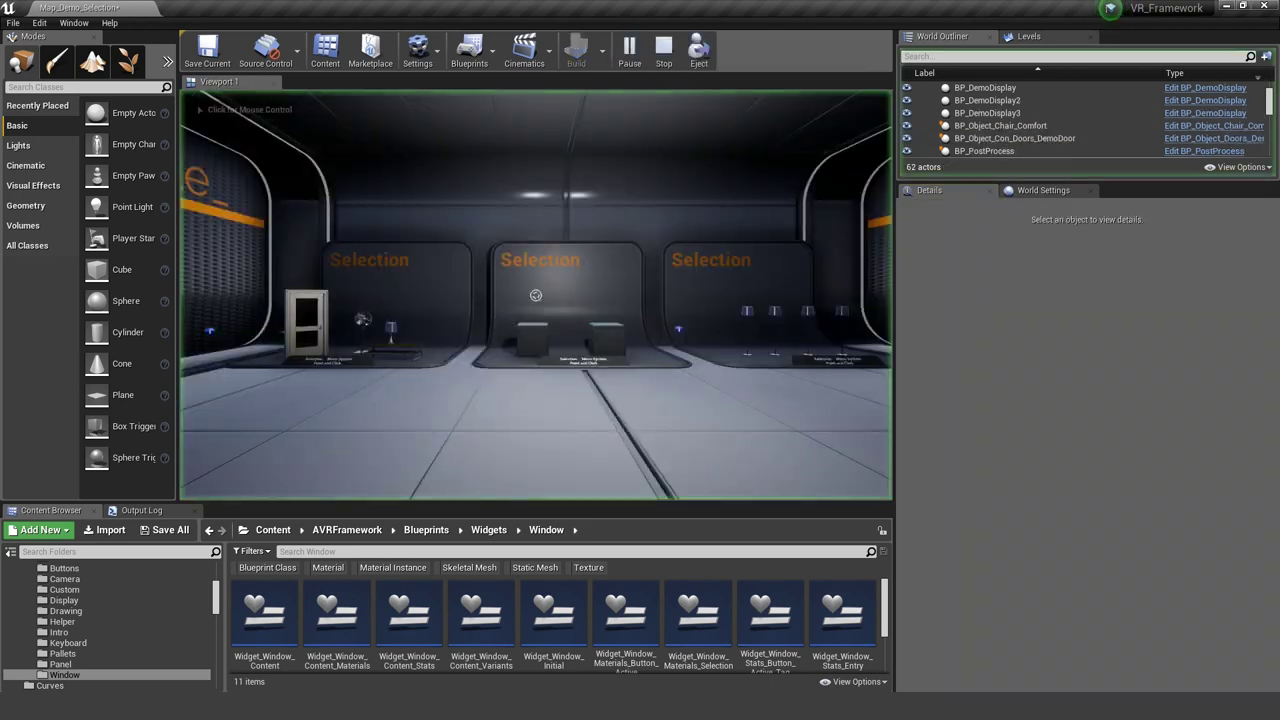
pyautogui.click(536, 295)
pyautogui.press('w')
pyautogui.click(536, 295)
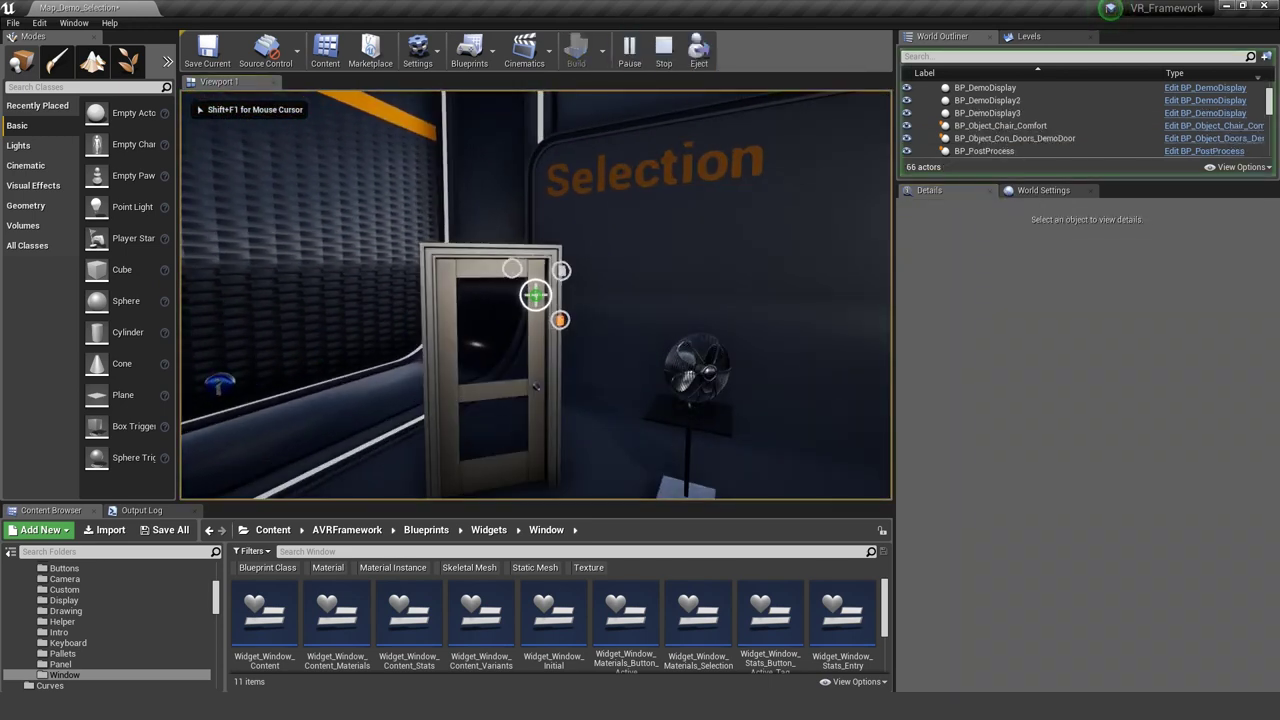
pyautogui.click(536, 295)
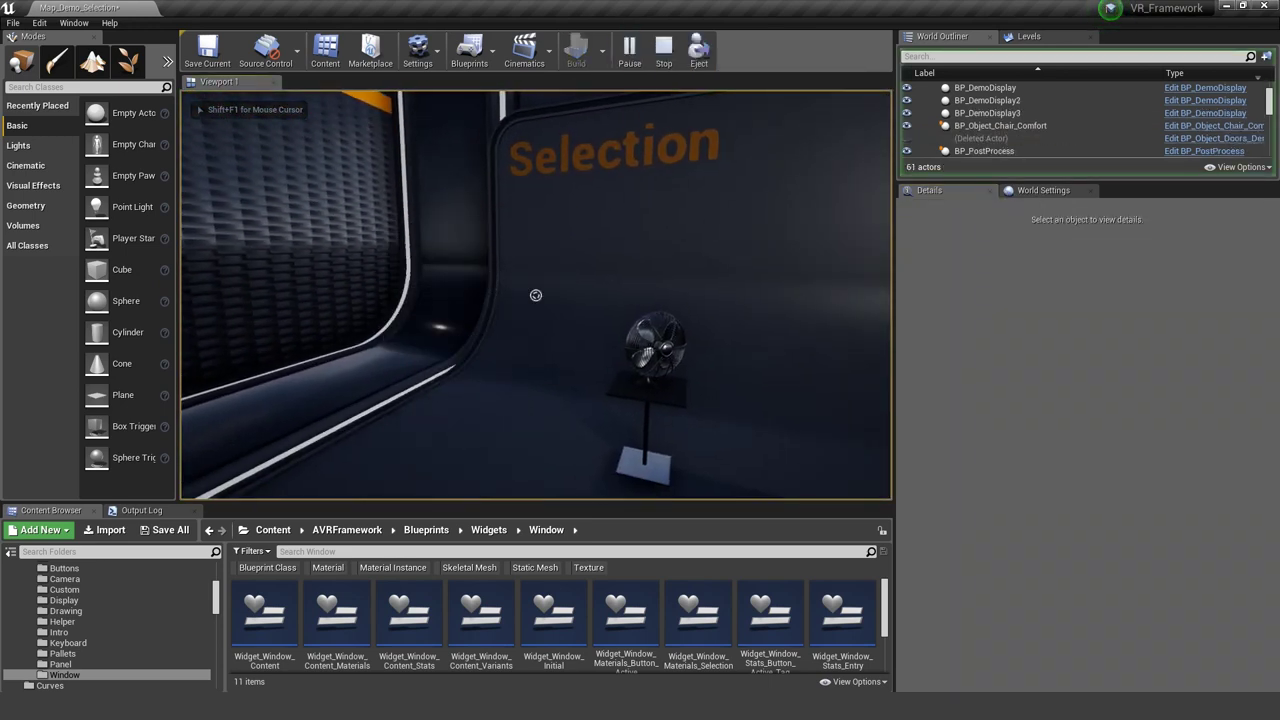
# - Delete the fan through its selection menu and stop the play session
pyautogui.press('w')
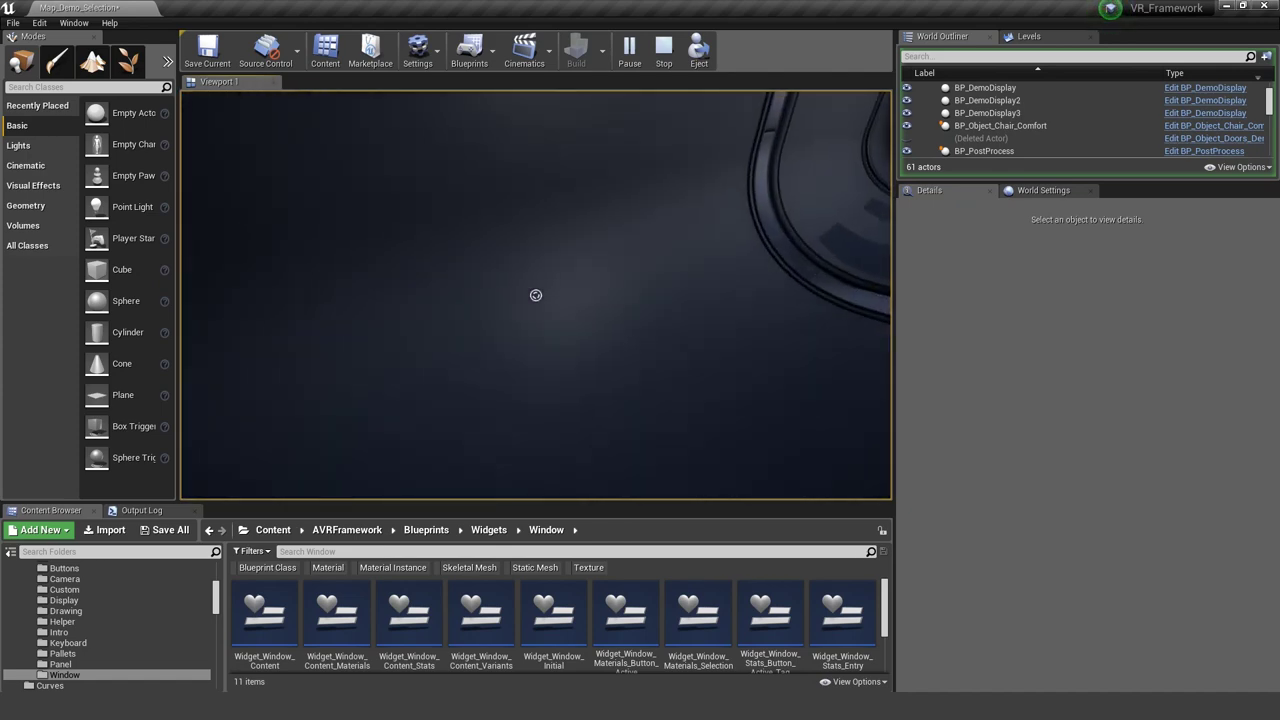
pyautogui.press('w')
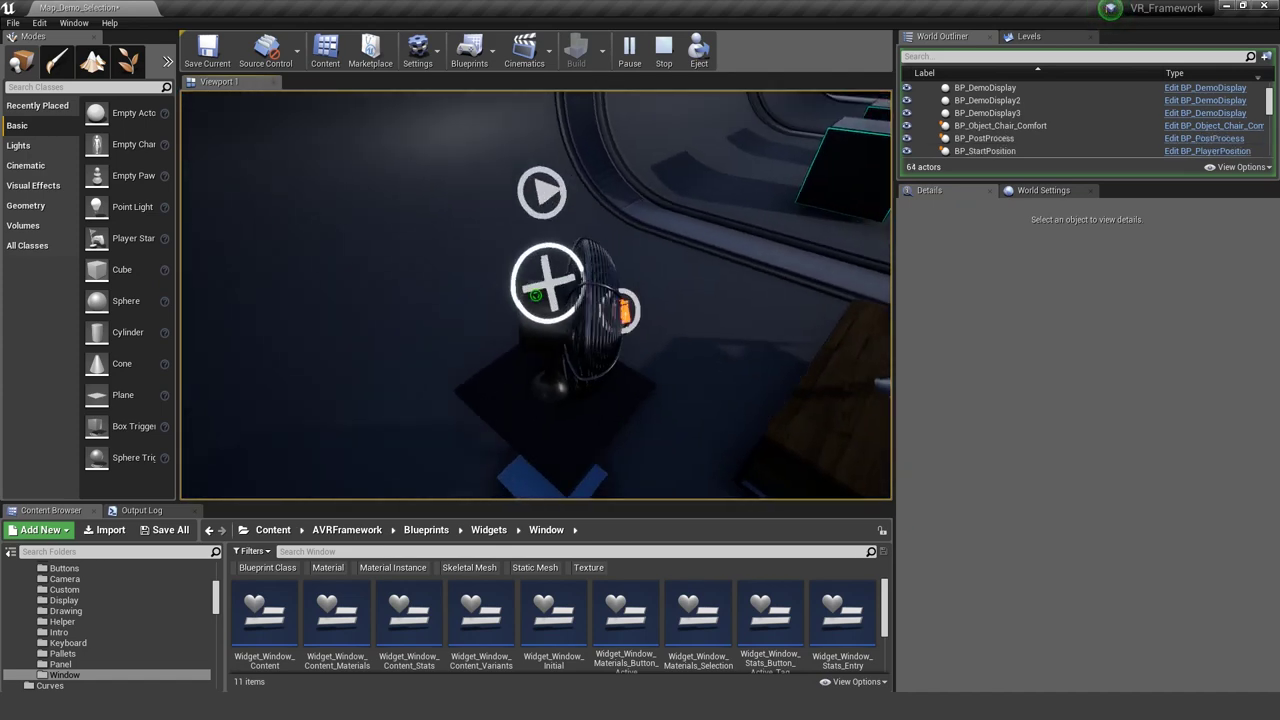
pyautogui.press('s')
pyautogui.click(535, 295)
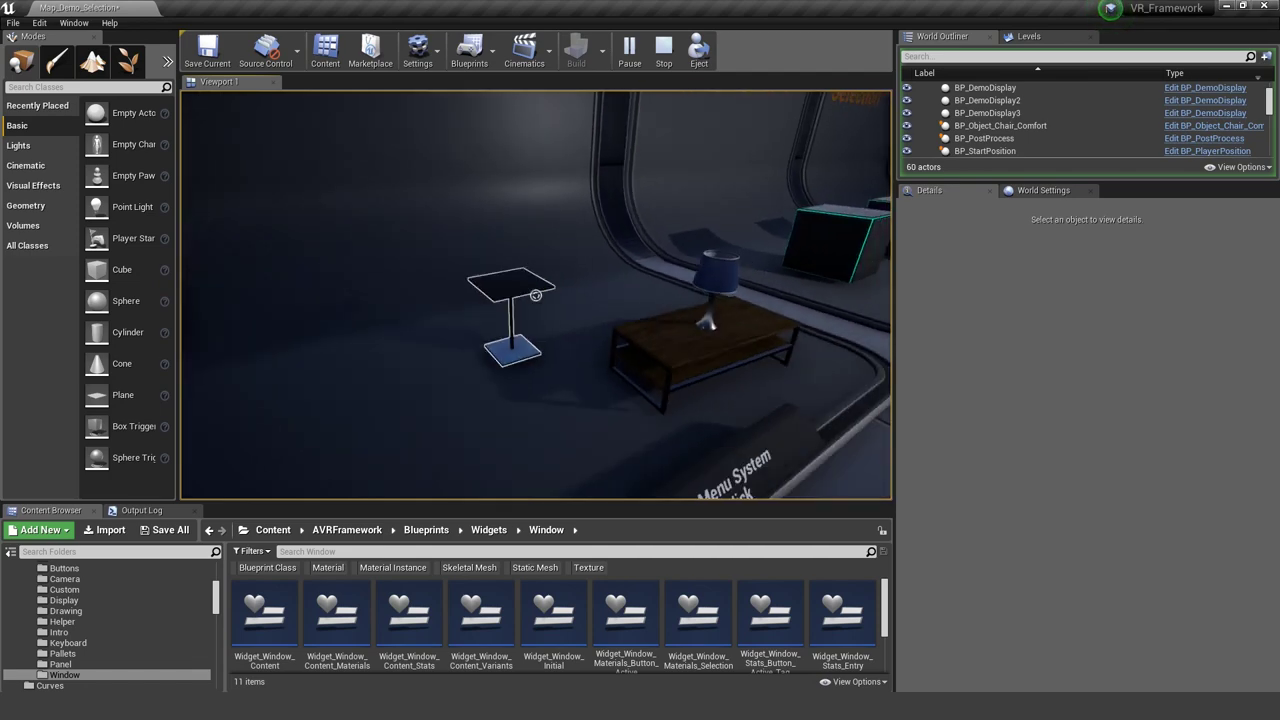
pyautogui.press('Escape')
# - Select the fan, check its Comp_Select settings, and add a Delete entry to the Selection Types of its Comp_SelectionMenu1 component
pyautogui.moveTo(535, 300); pyautogui.dragTo(490, 300, button='right')
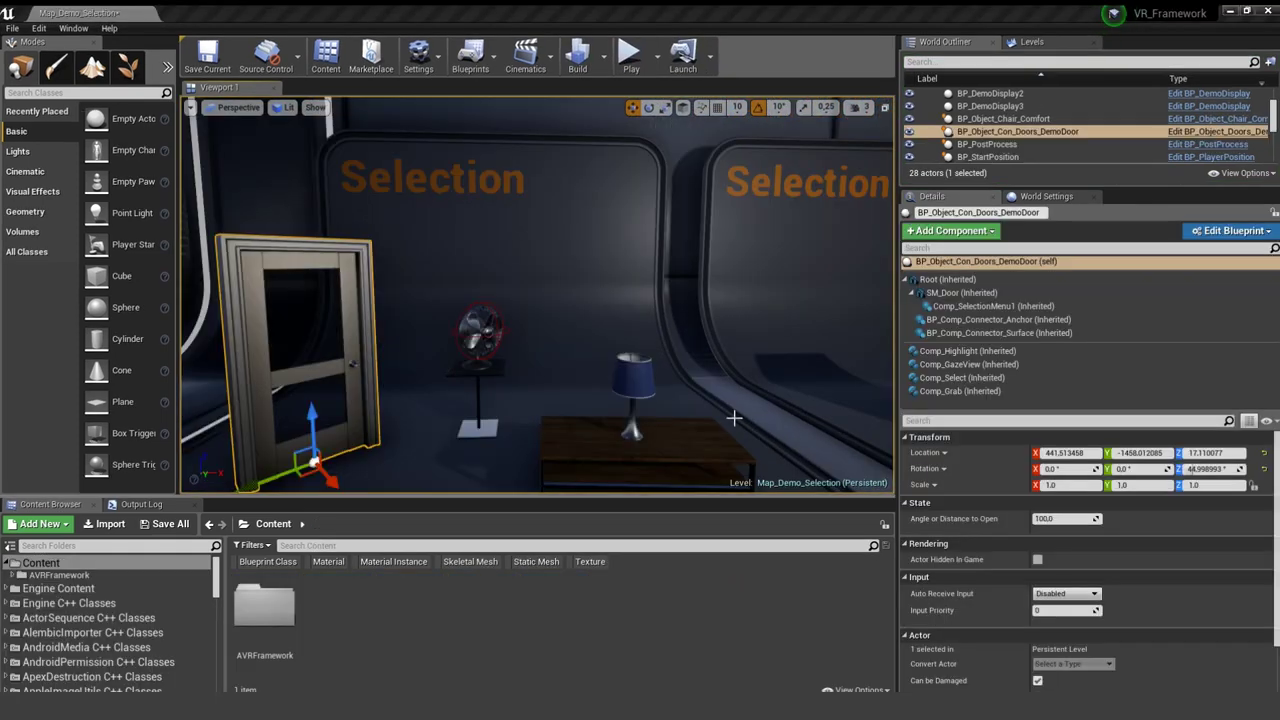
pyautogui.moveTo(705, 439); pyautogui.dragTo(712, 472, button='right')
pyautogui.press('w')
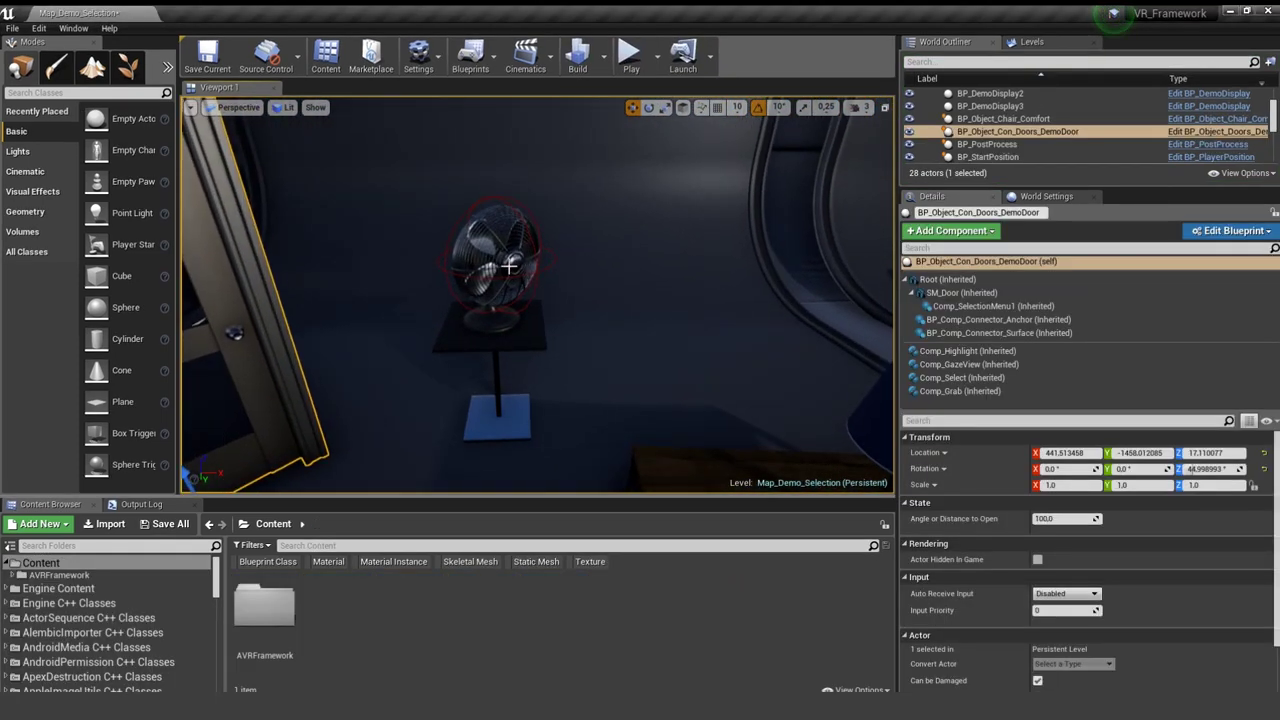
pyautogui.click(510, 266)
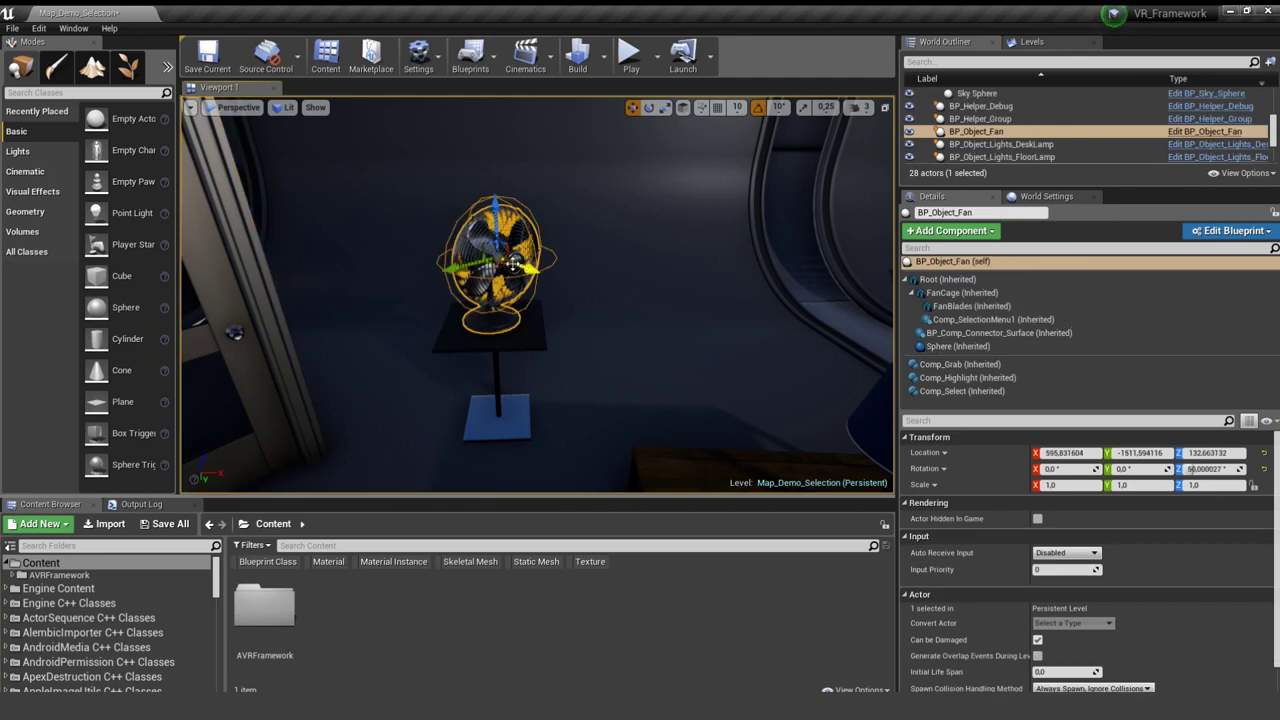
pyautogui.click(993, 320)
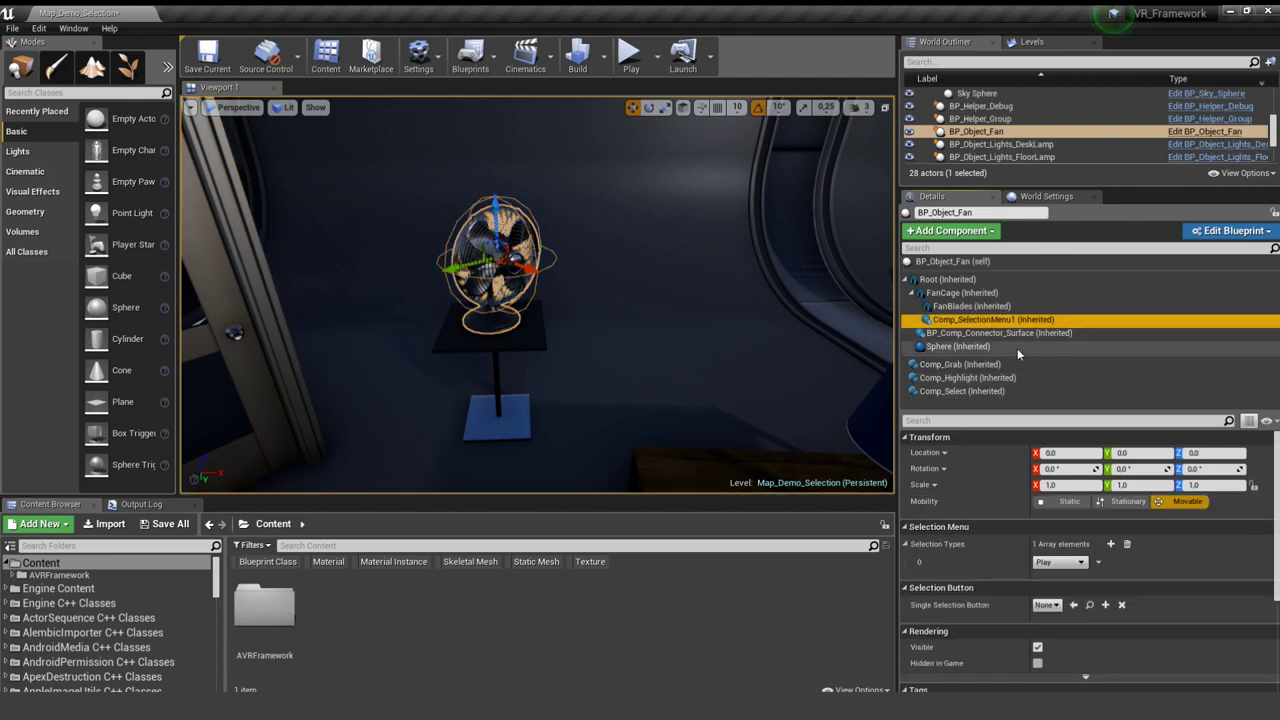
pyautogui.click(956, 393)
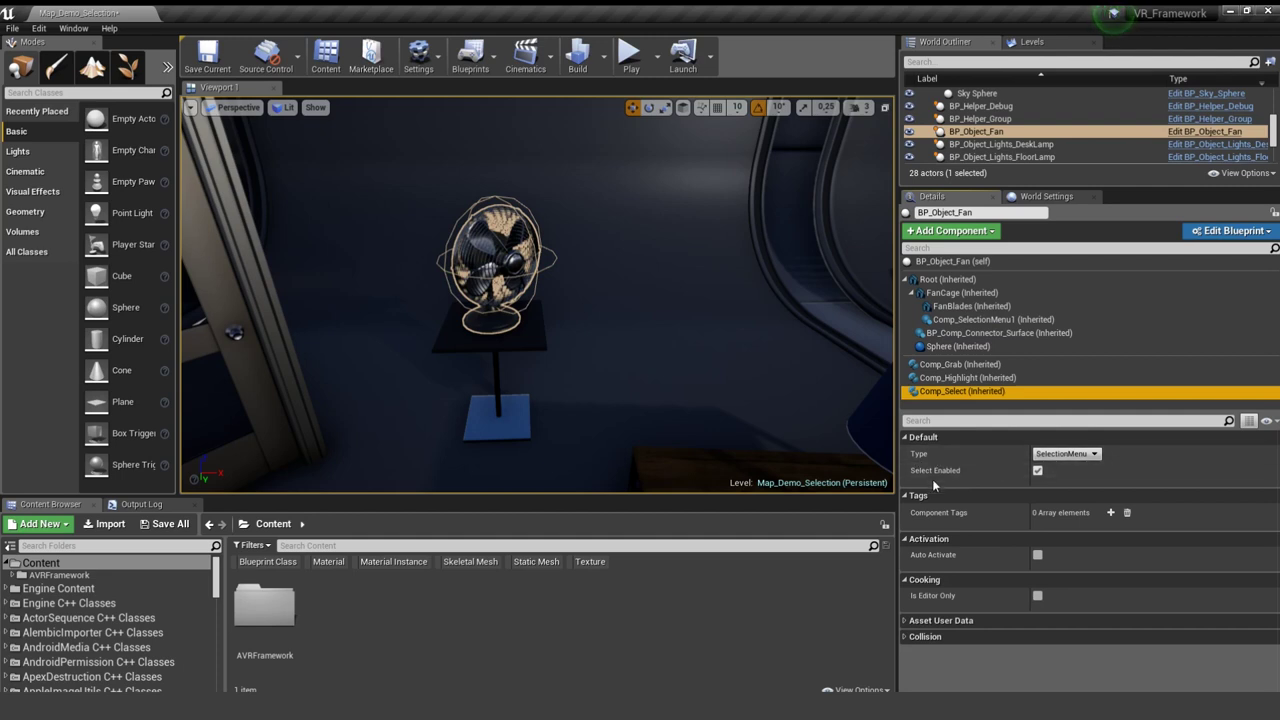
pyautogui.click(990, 320)
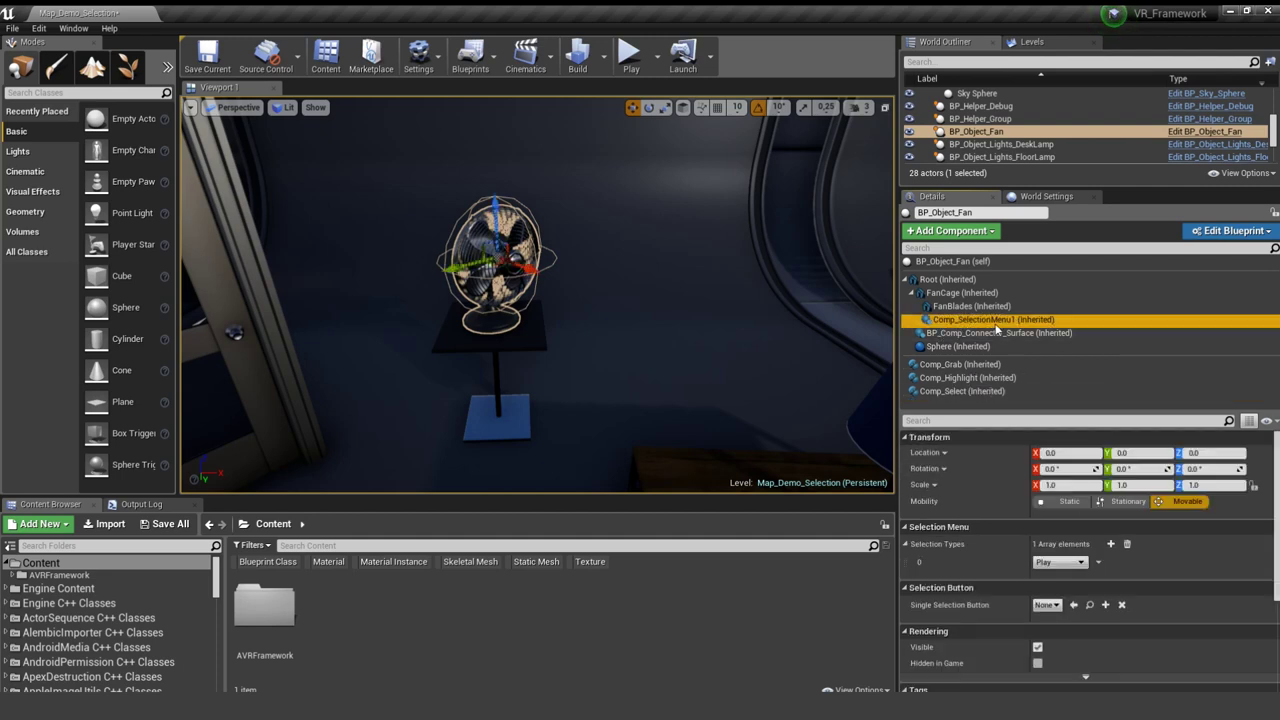
pyautogui.click(1111, 544)
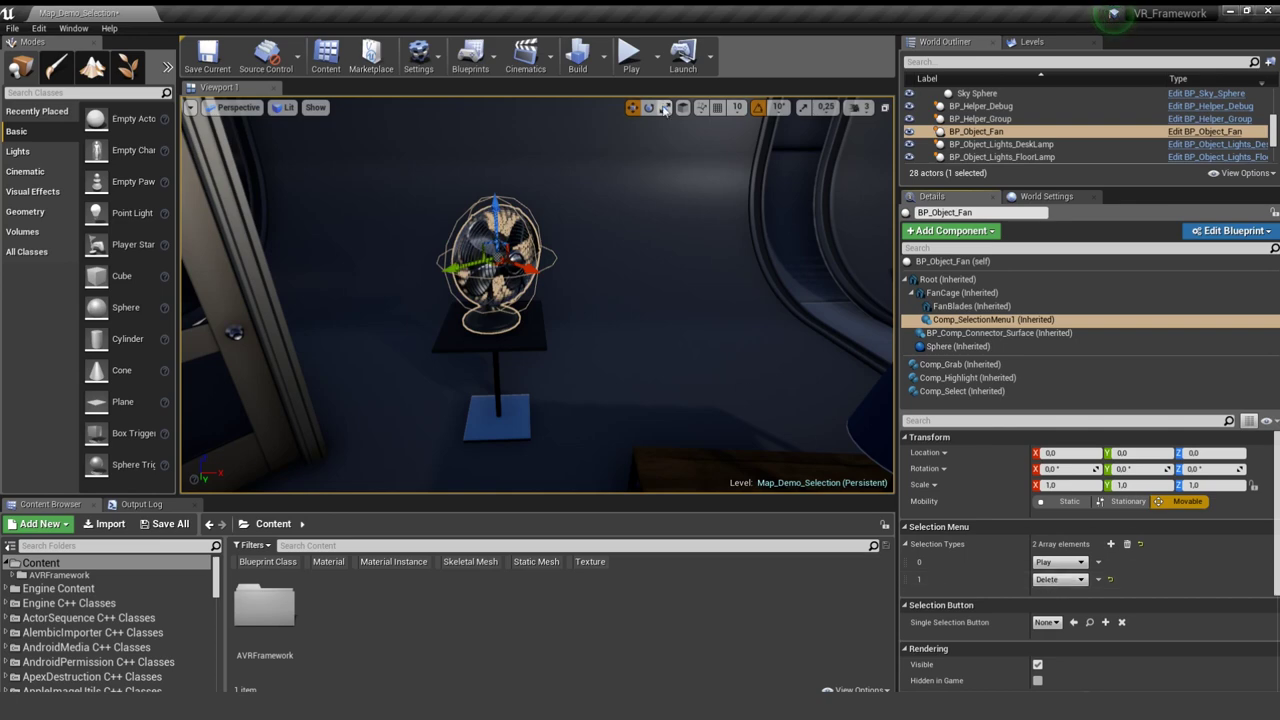
# - Play the level to test the fan's Delete option and bring up the desk lamp's selection menu, ending the session
pyautogui.click(631, 55)
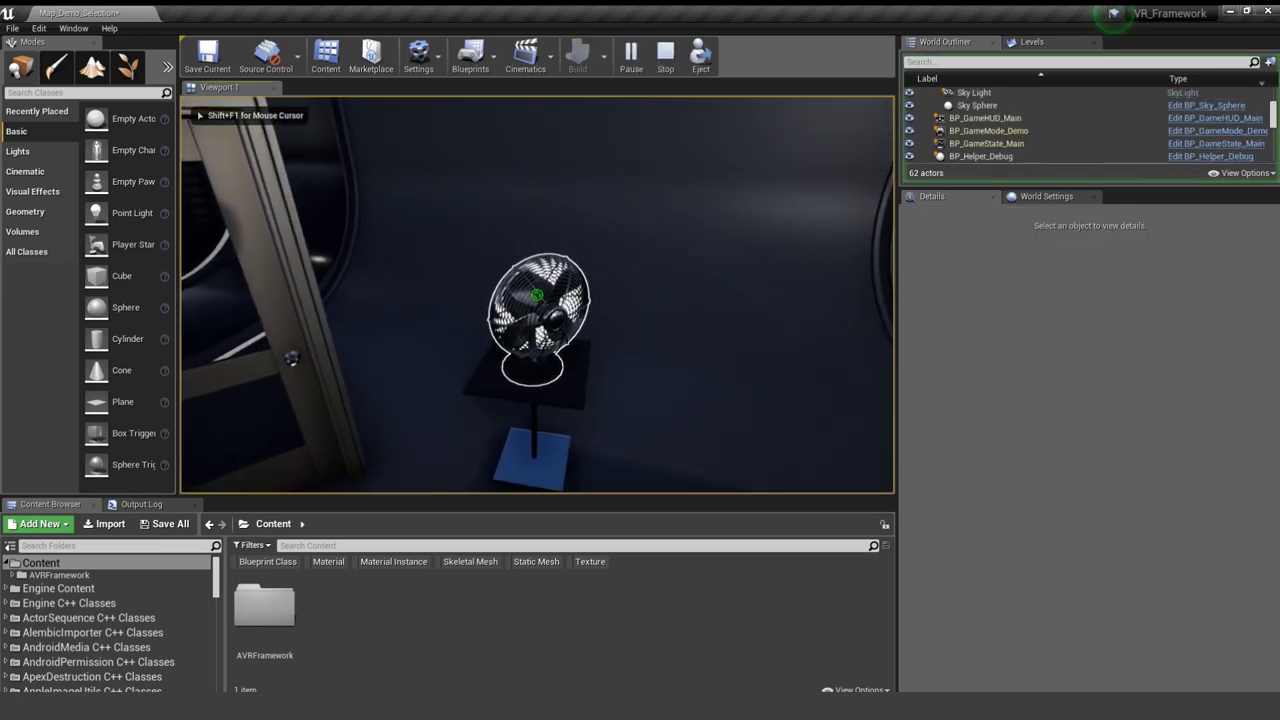
pyautogui.click(537, 295)
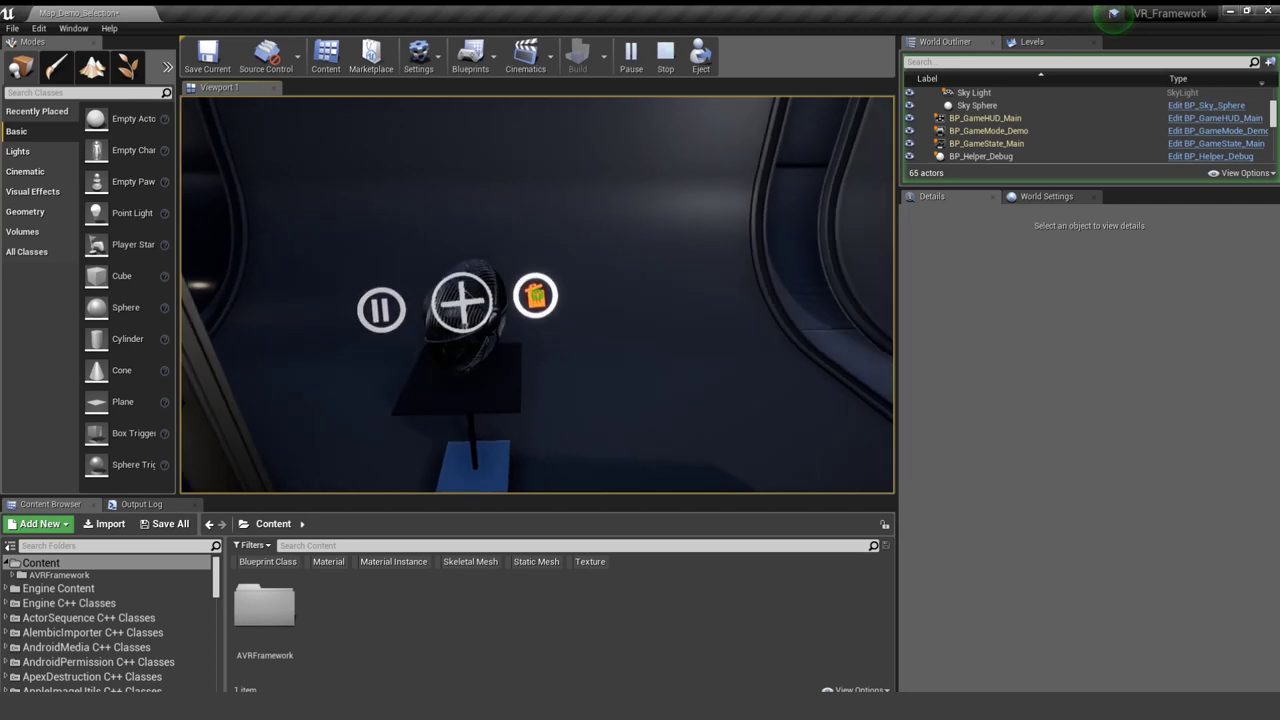
pyautogui.click(537, 295)
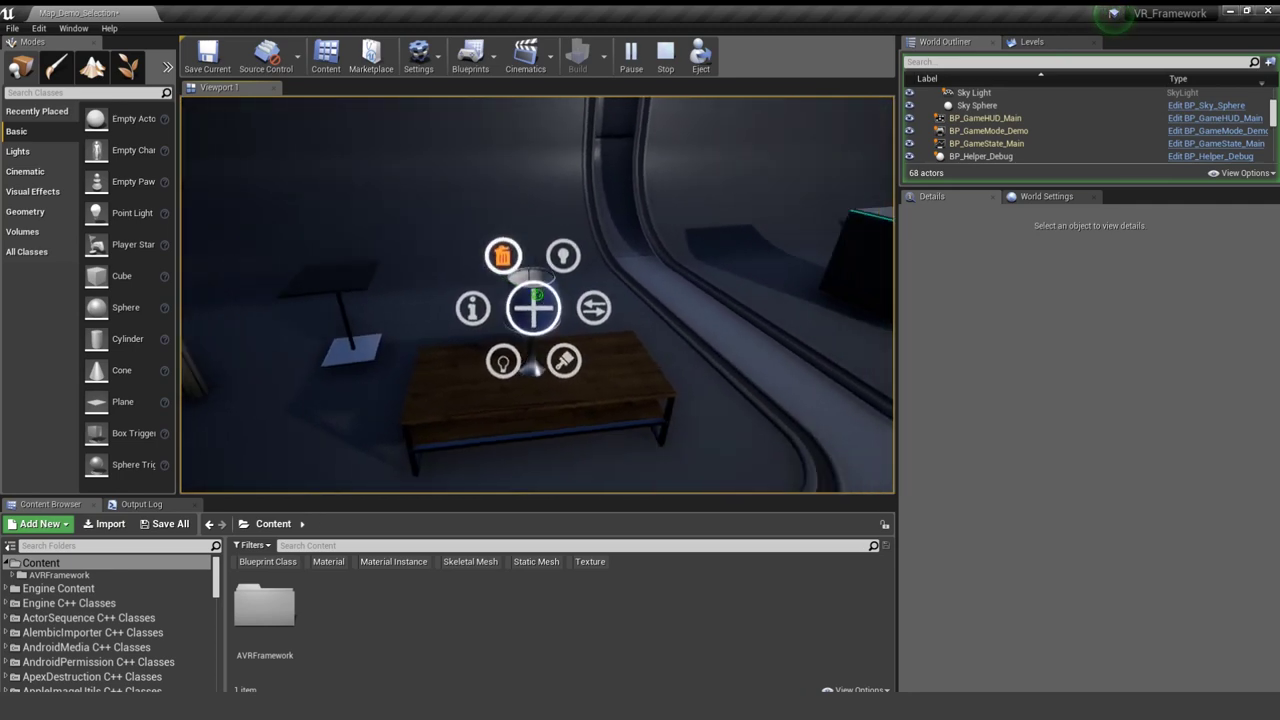
pyautogui.press('Escape')
# - Remove the Delete entry from the Selection Types of the desk lamp's Comp_SelectionMenu1 component
pyautogui.click(534, 289)
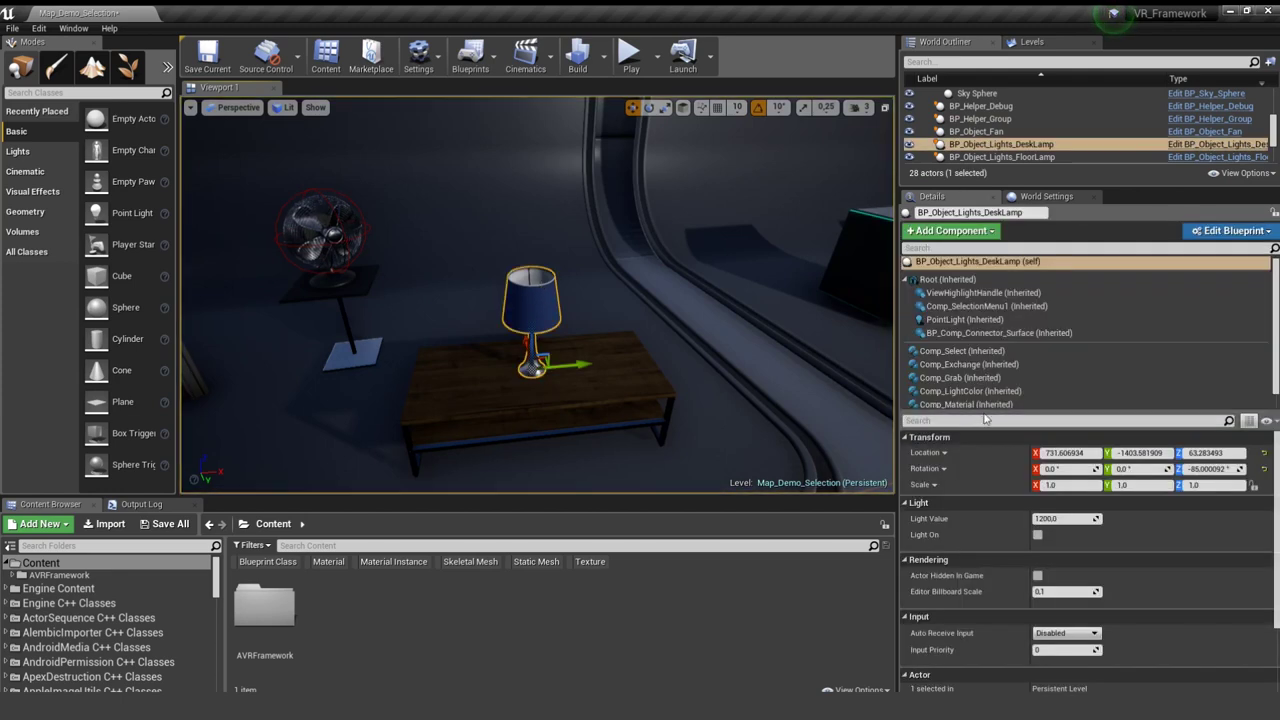
pyautogui.click(984, 308)
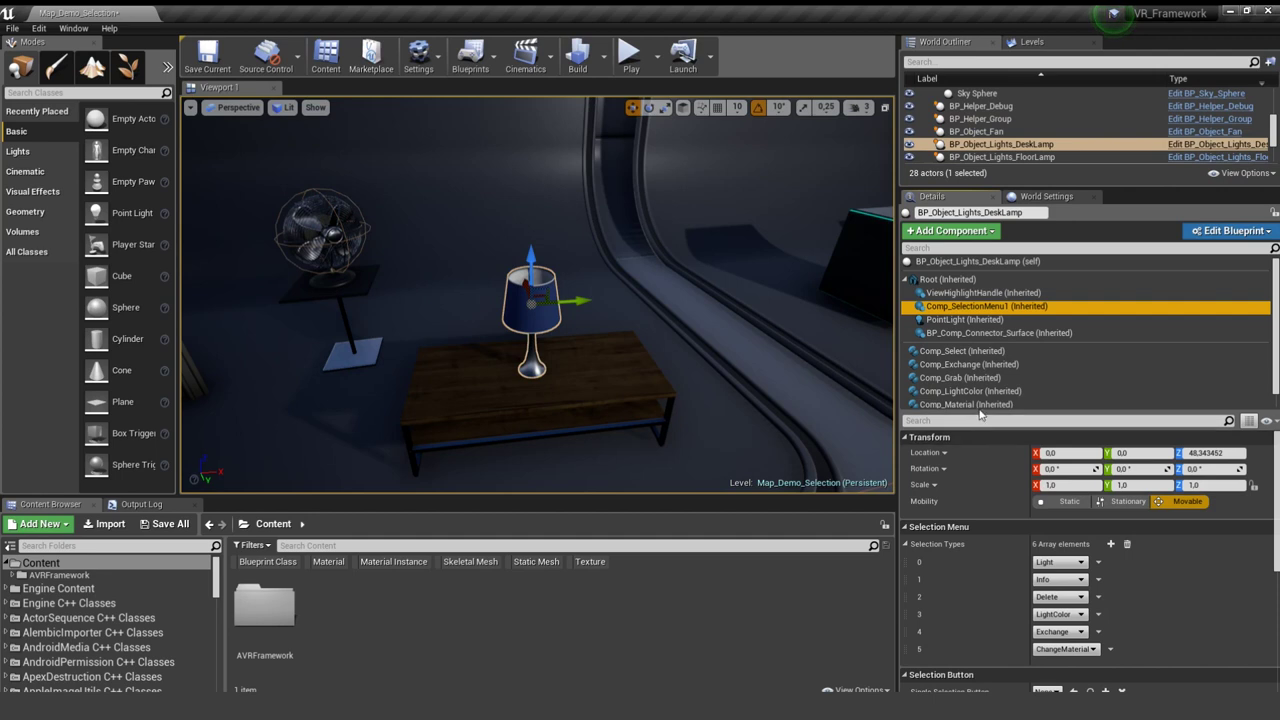
pyautogui.moveTo(979, 414); pyautogui.dragTo(979, 305)
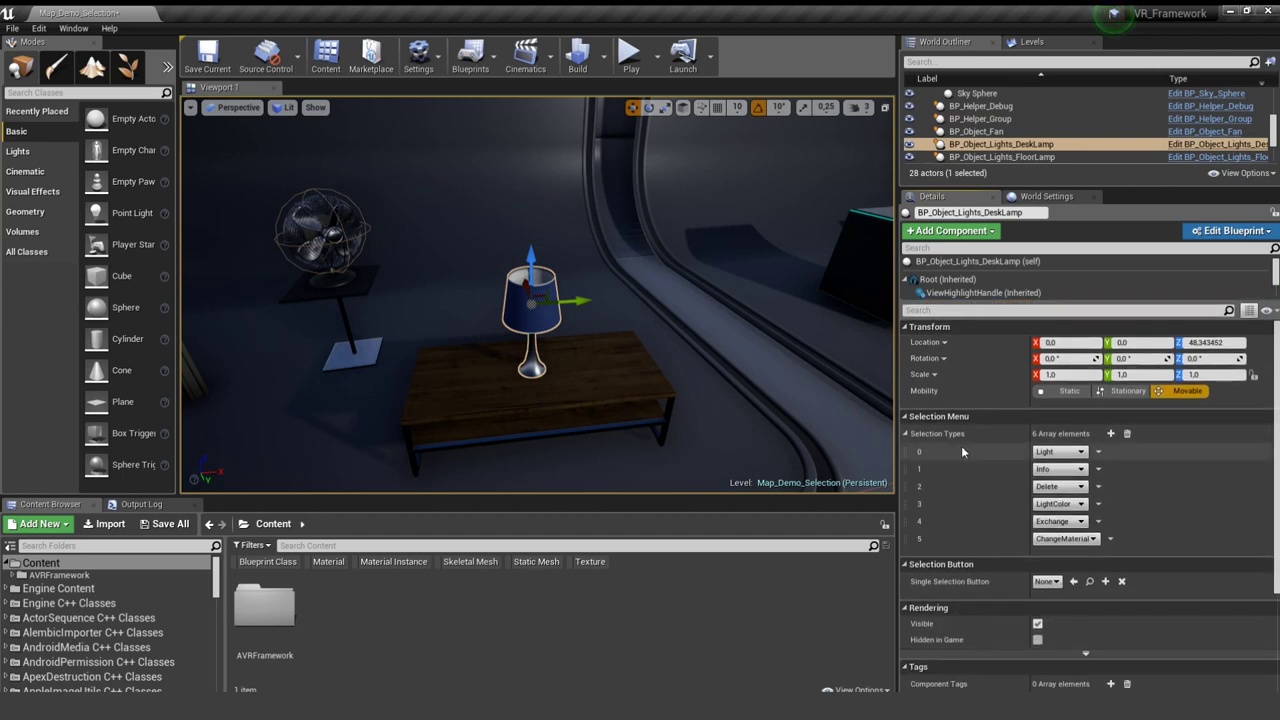
pyautogui.click(1116, 514)
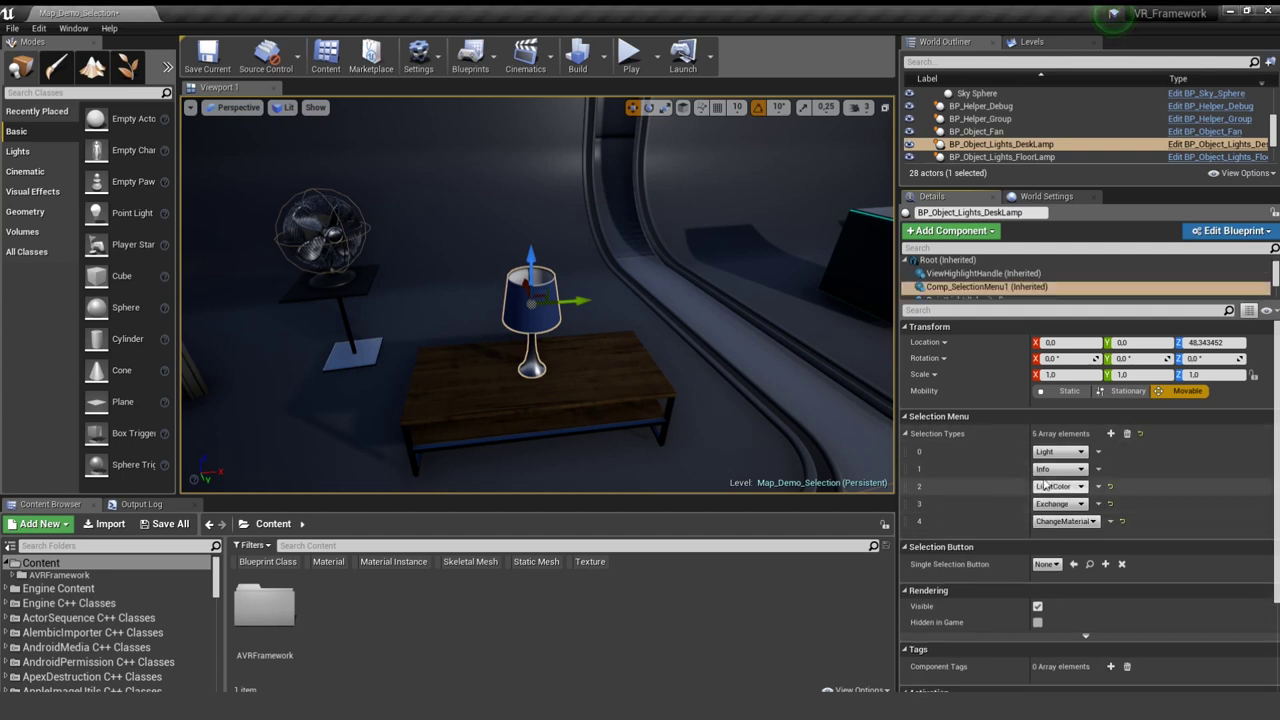
# - Play the level and open the first large cube's info window through the Info option of its selection menu
pyautogui.click(628, 62)
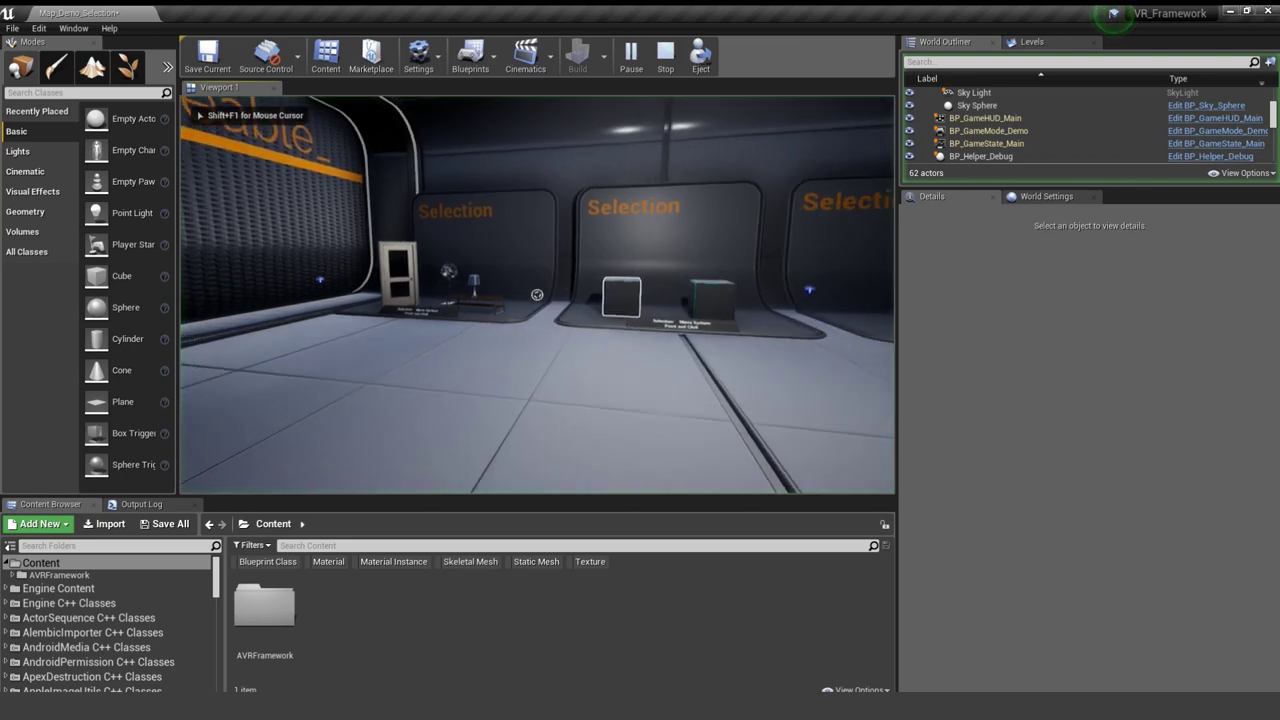
pyautogui.click(537, 294)
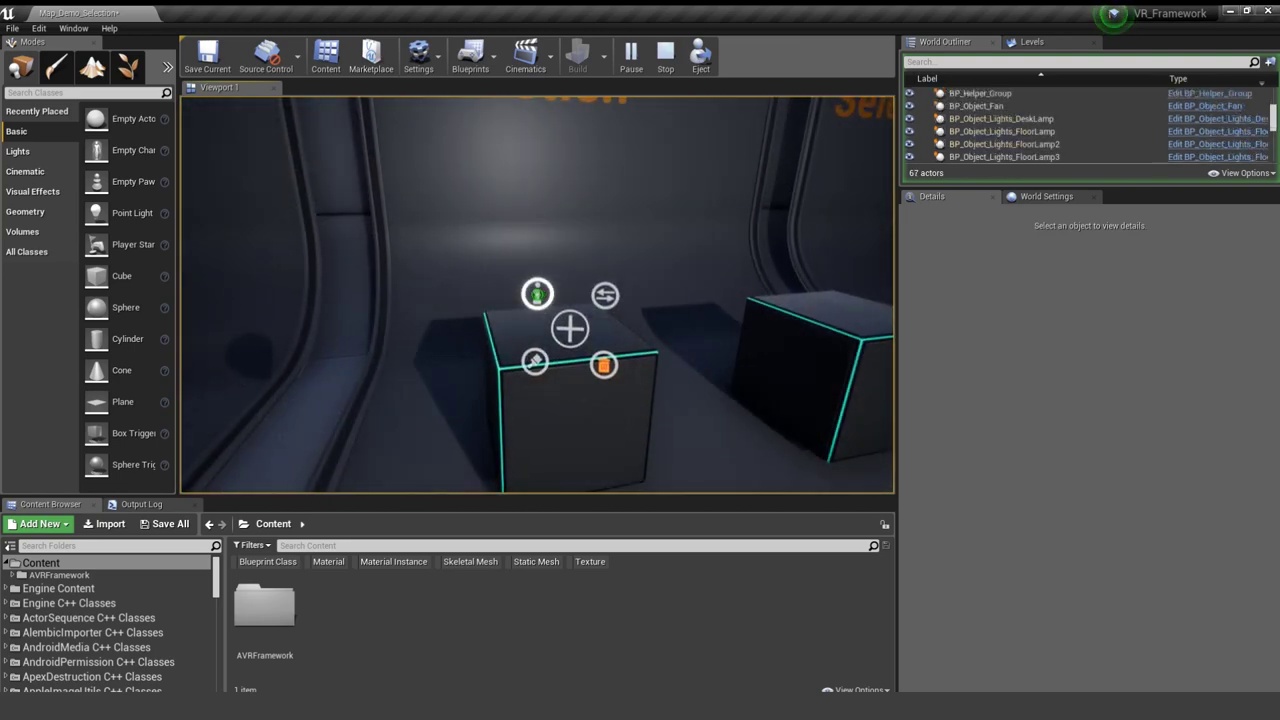
pyautogui.click(537, 294)
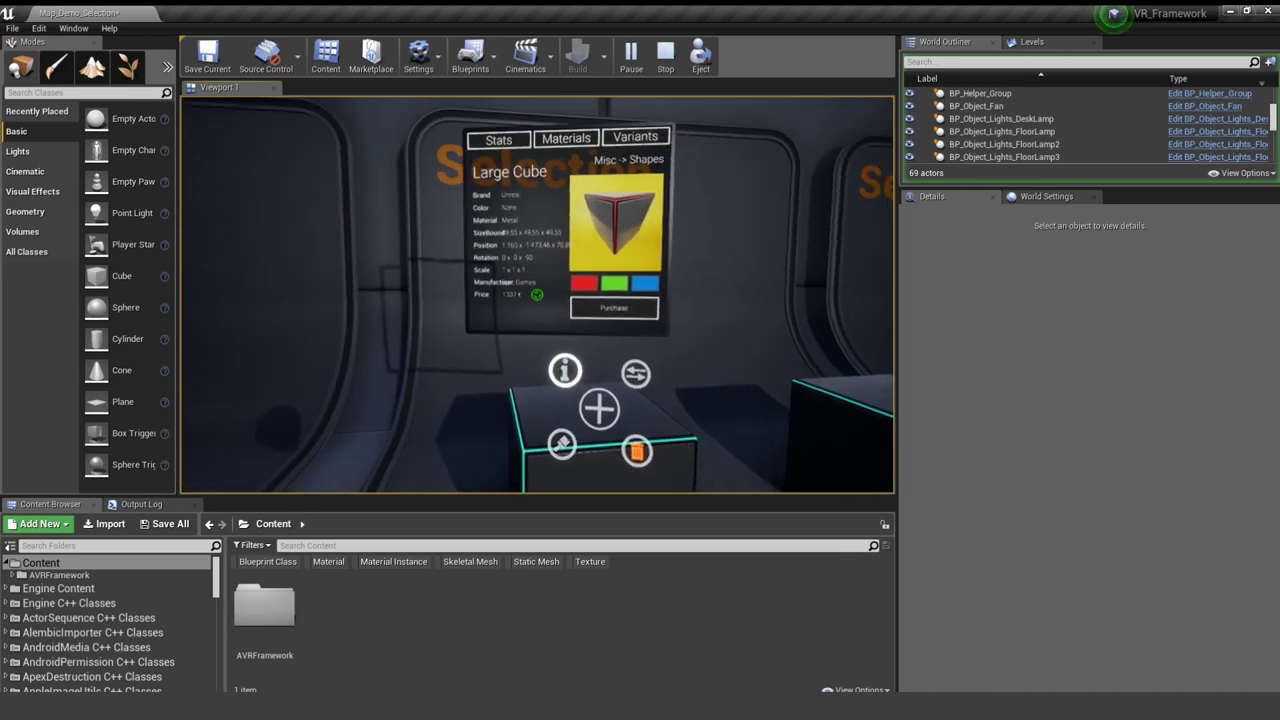
pyautogui.press('w')
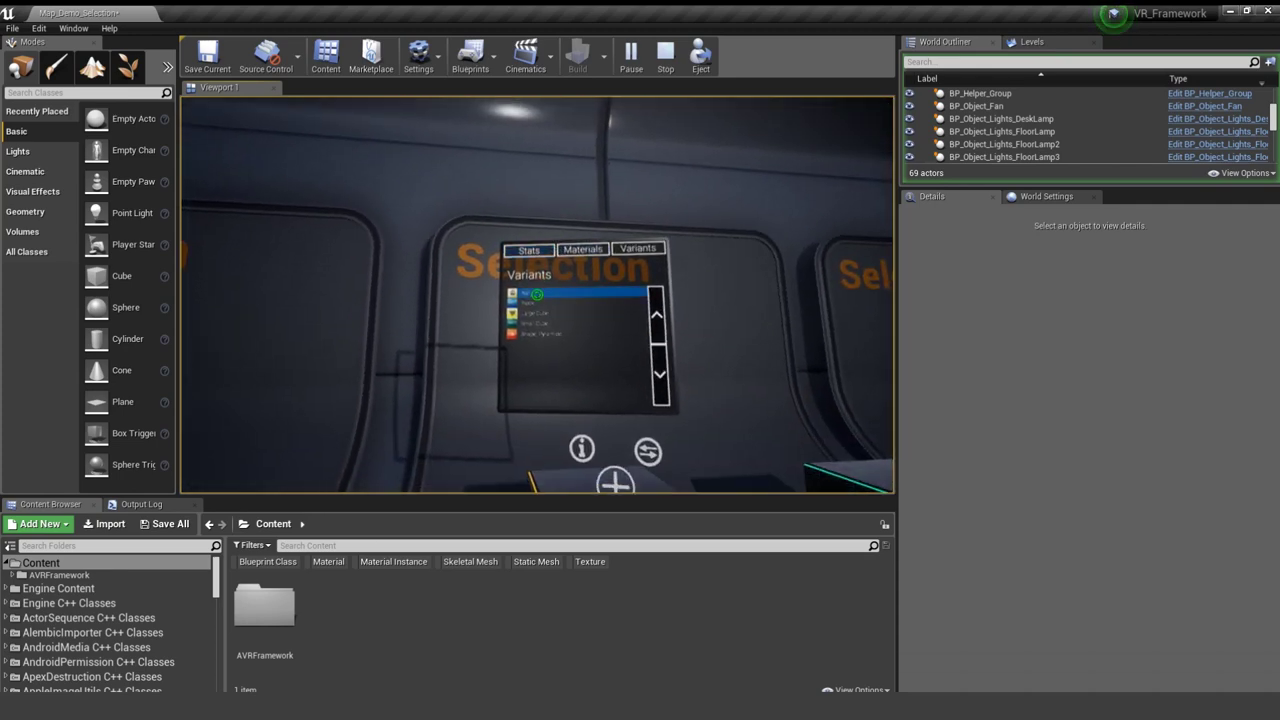
# - Switch to fullscreen and exchange the first cube for the Ball and Shape_Pyramide variants from its info window
pyautogui.press('F11')
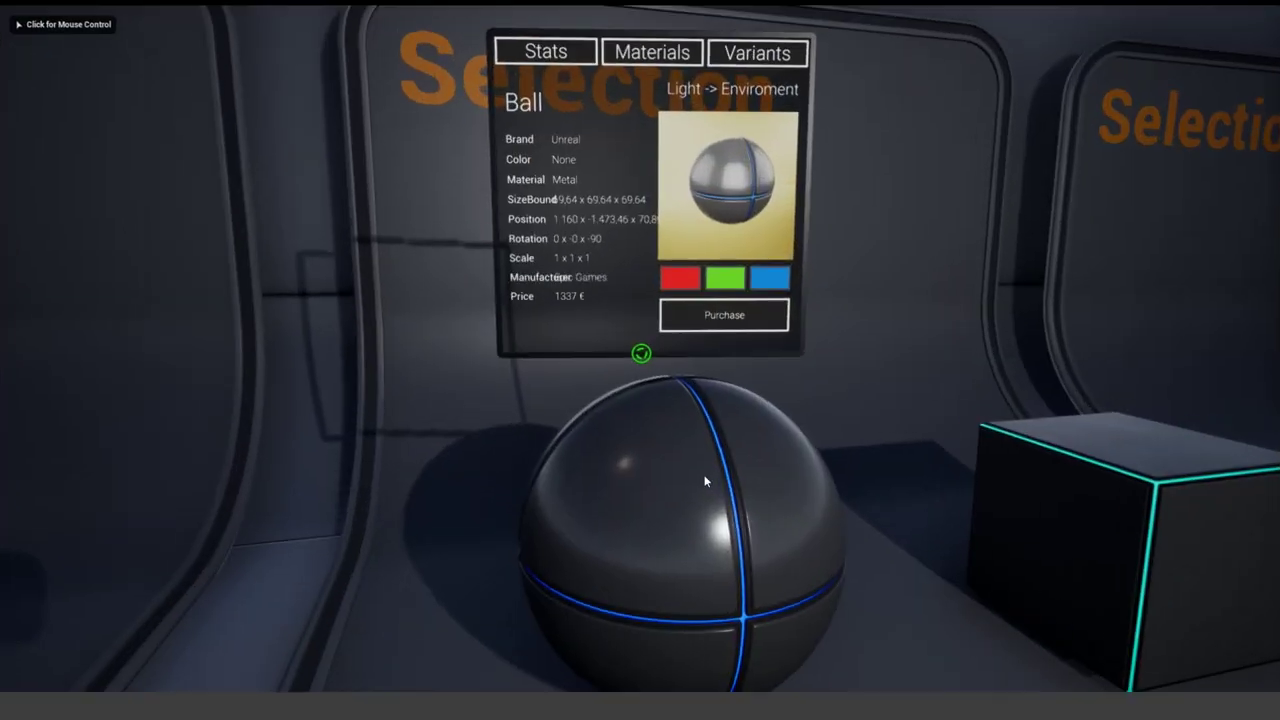
pyautogui.click(641, 353)
pyautogui.press('w')
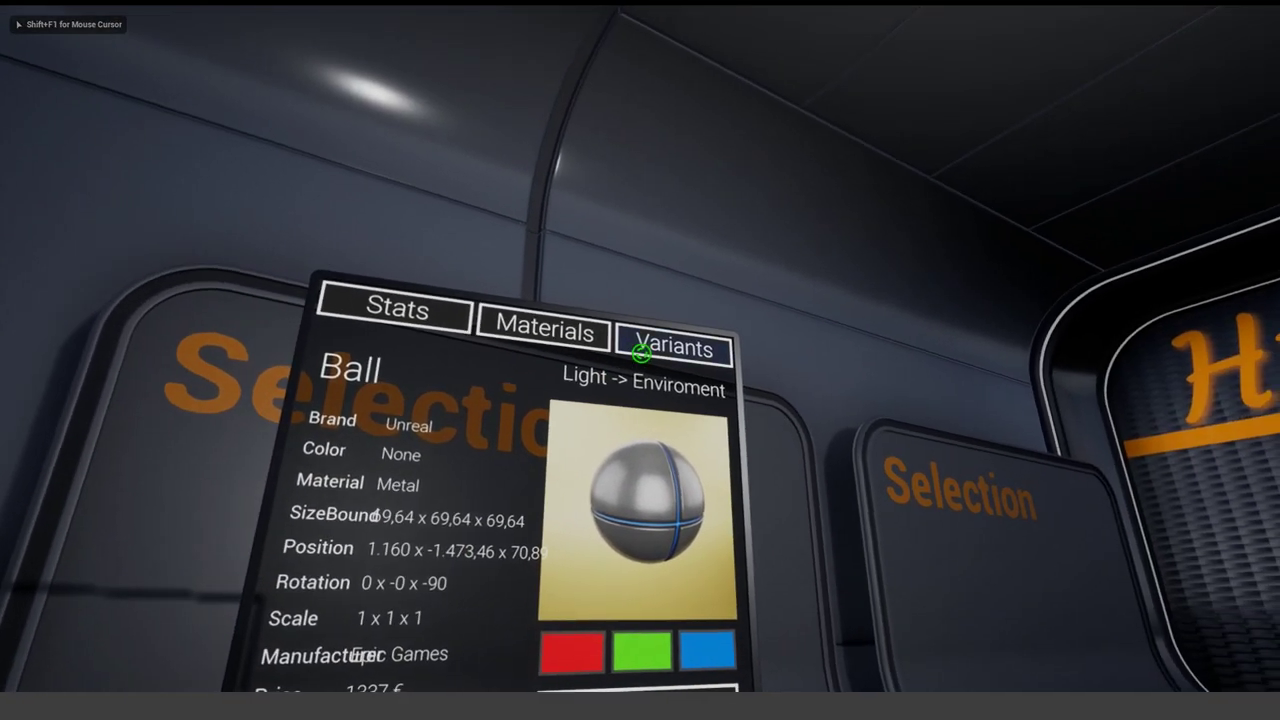
pyautogui.click(641, 353)
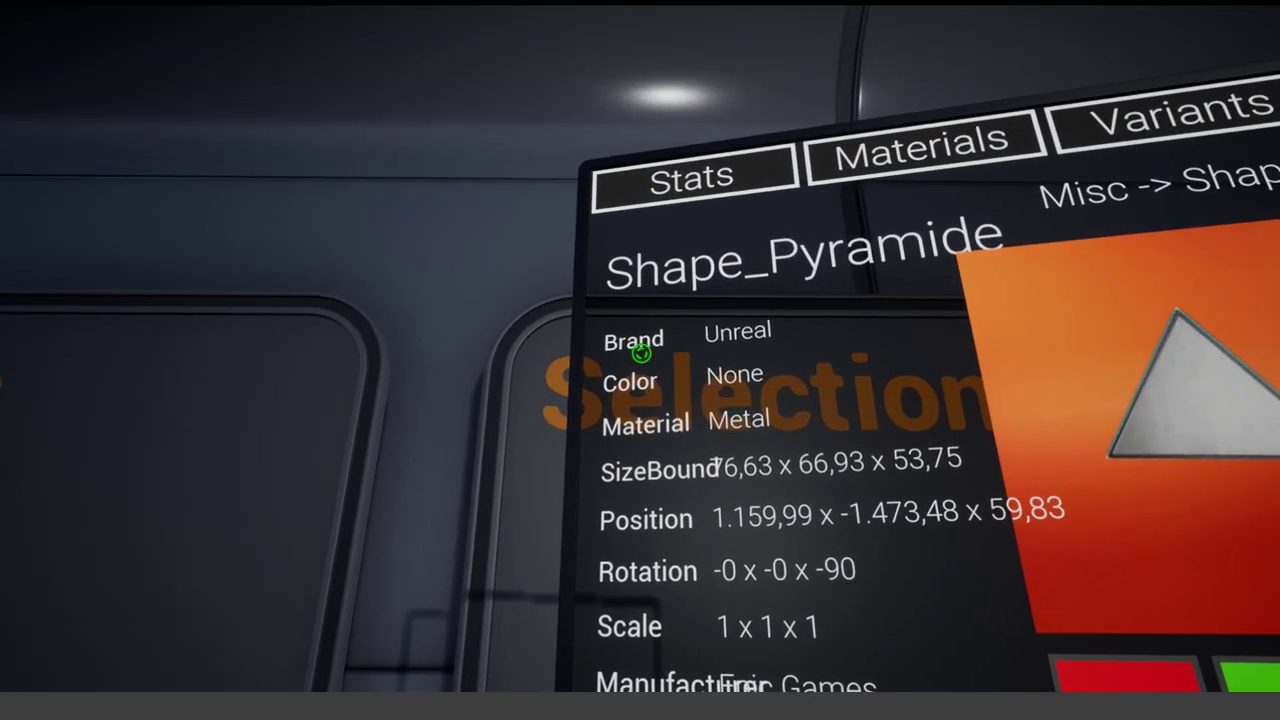
# - Bring up the second large cube's info window, end the play session and leave fullscreen
pyautogui.press('w')
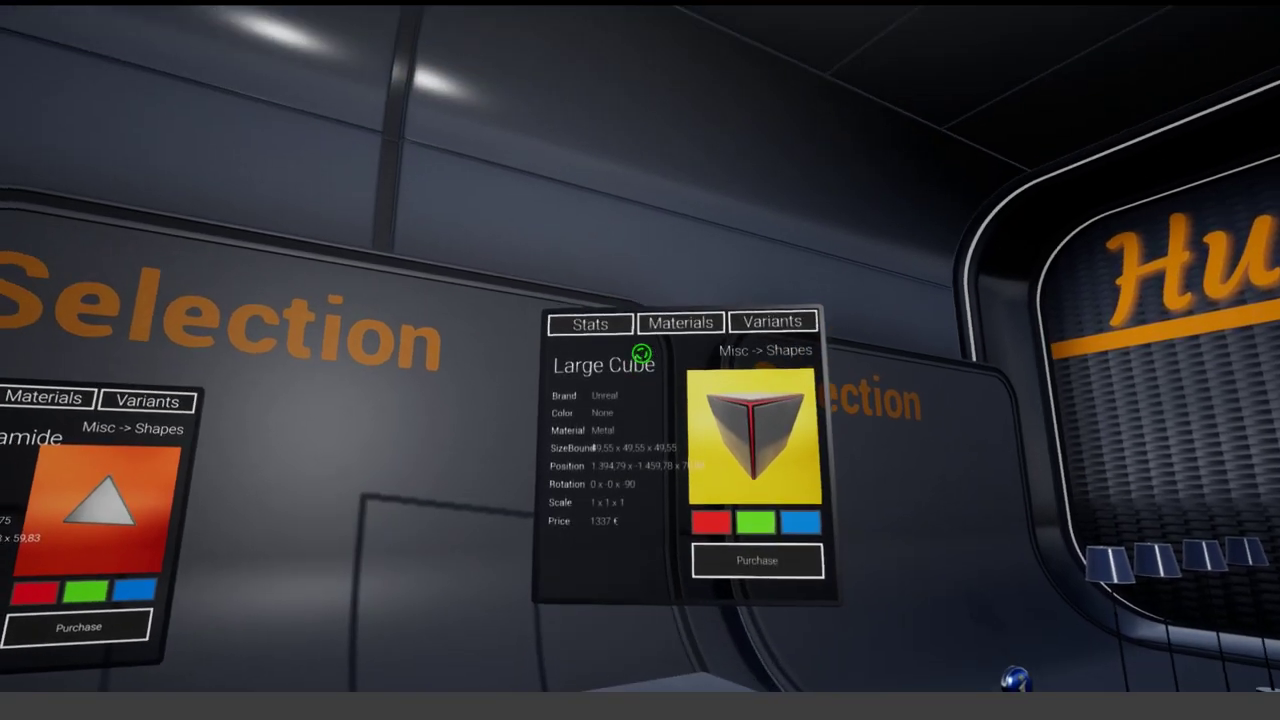
pyautogui.click(641, 353)
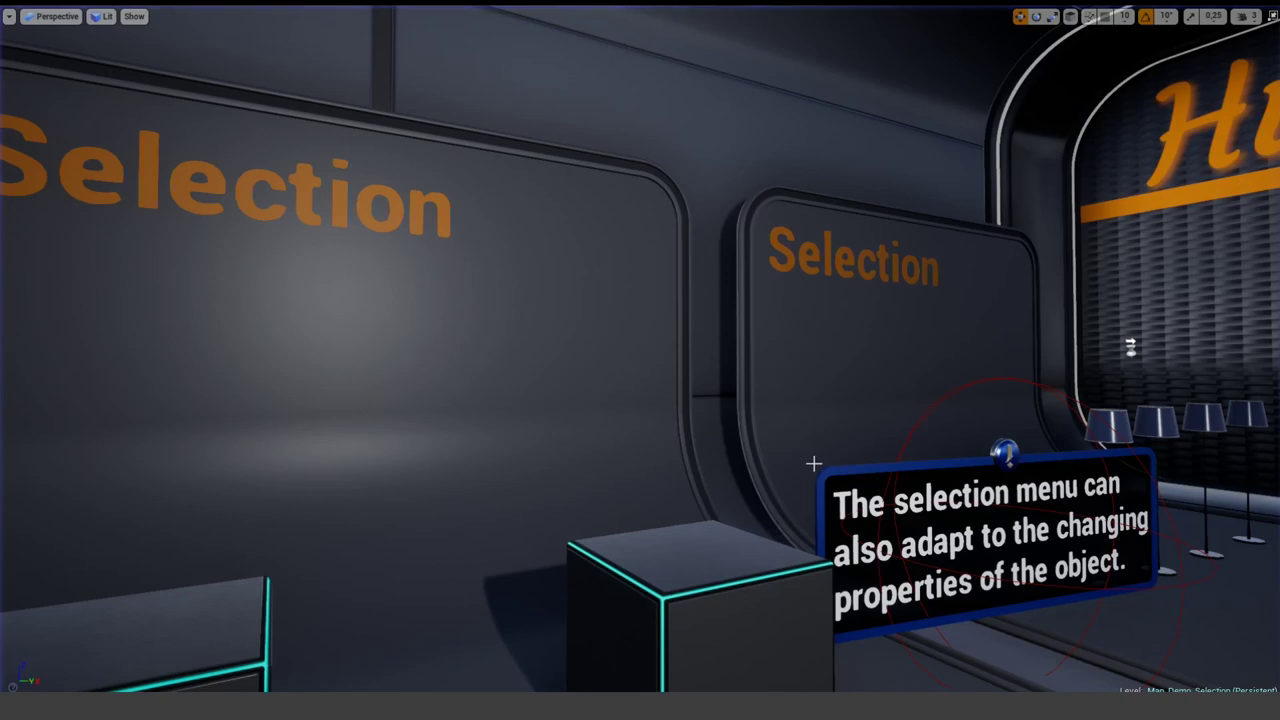
pyautogui.press('F11')
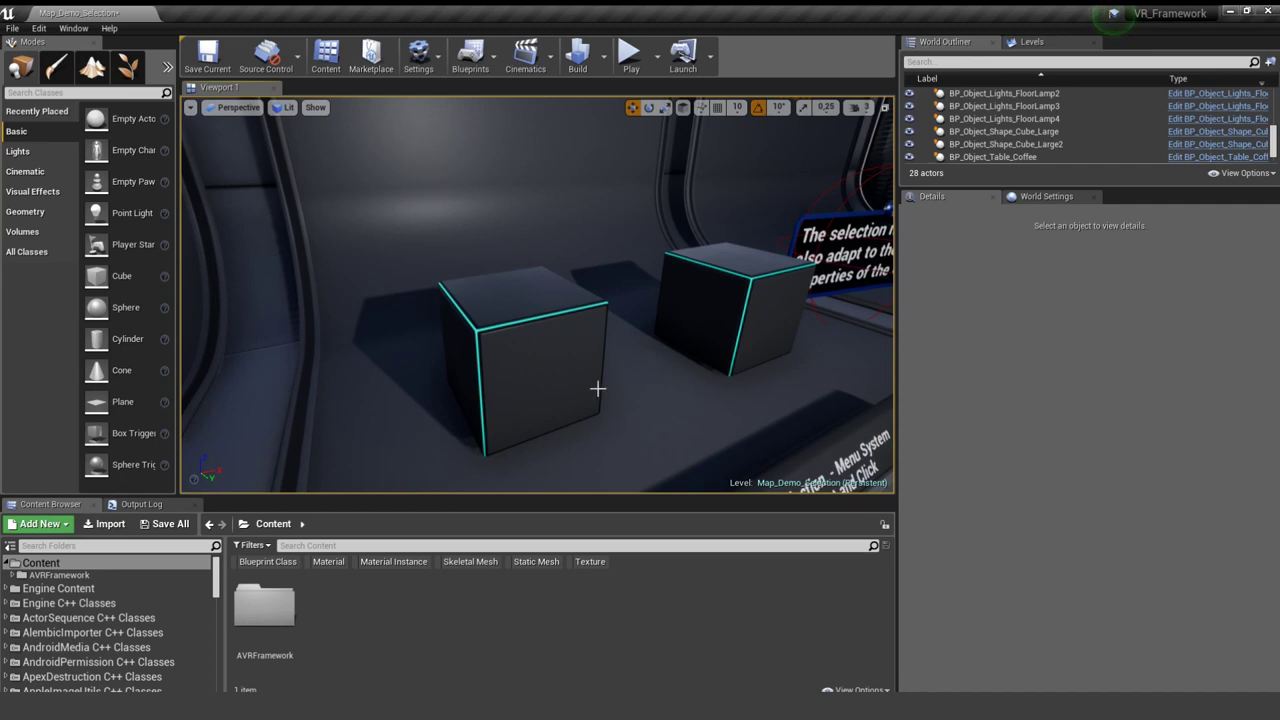
# - Select the first large cube and review its Comp_Select type and the Selection Types of its Comp_SelectionMenu1 component
pyautogui.moveTo(491, 503); pyautogui.dragTo(490, 535)
pyautogui.click(521, 358)
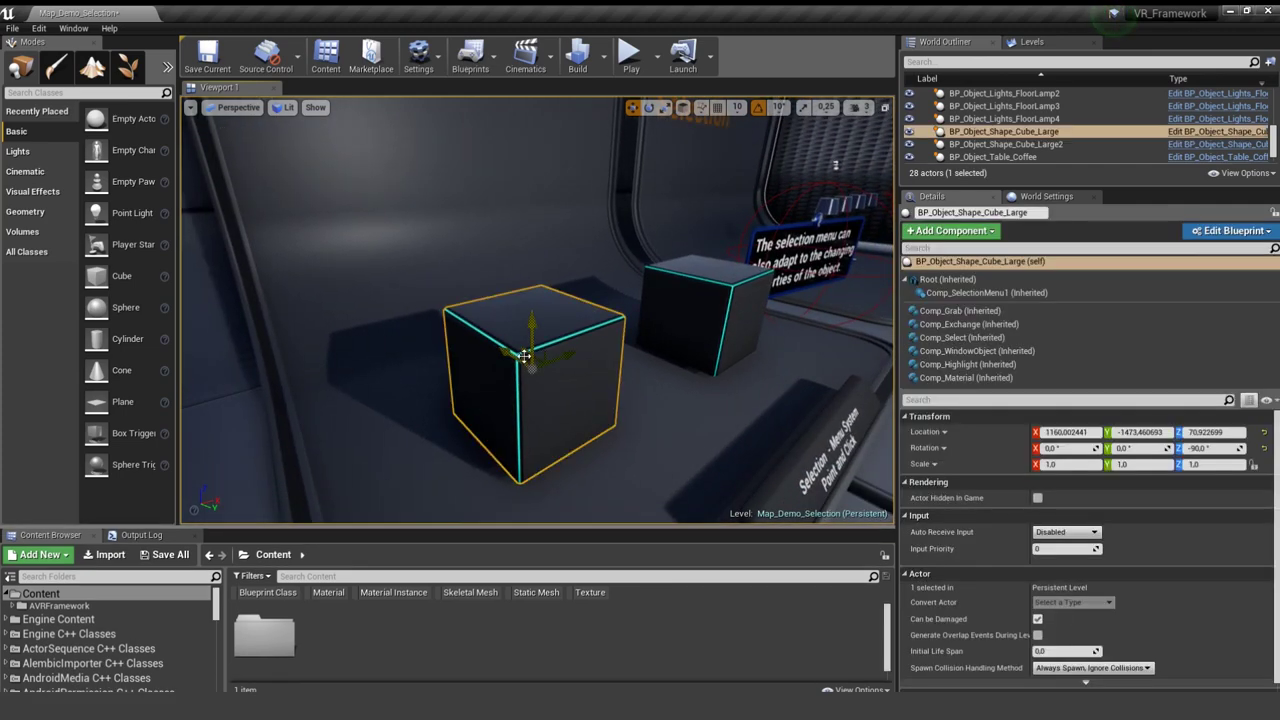
pyautogui.click(960, 338)
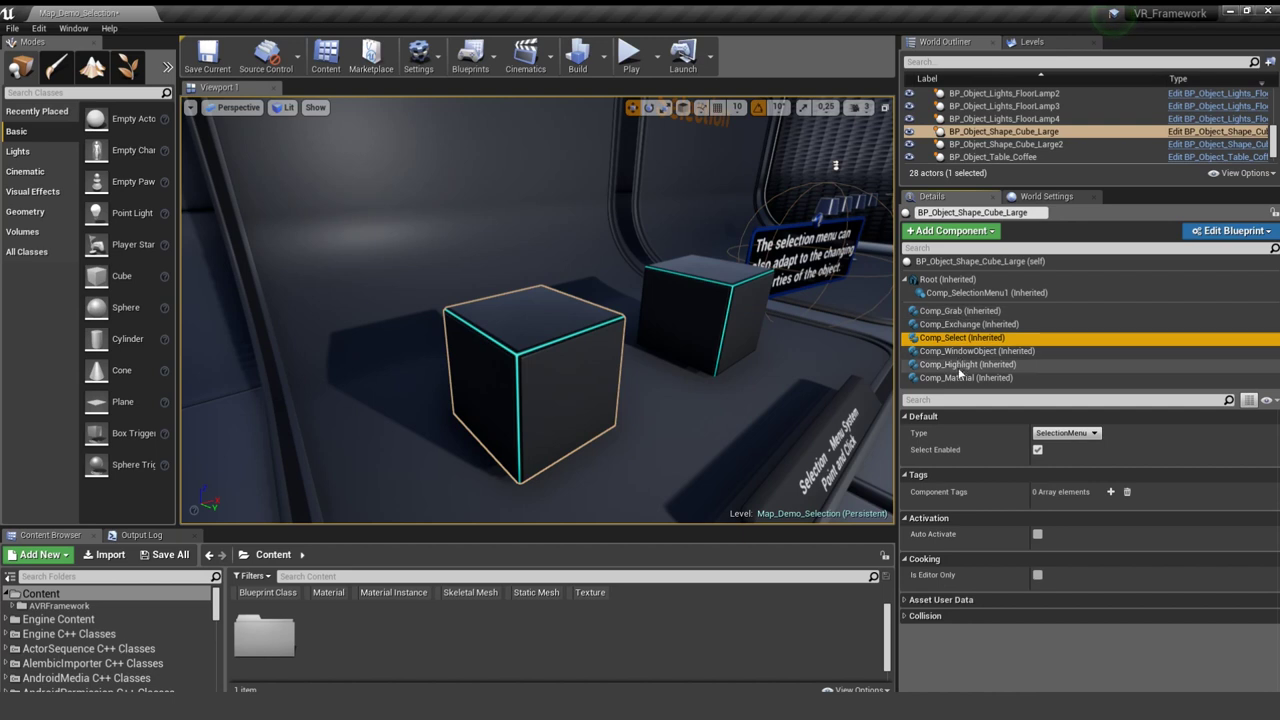
pyautogui.click(989, 293)
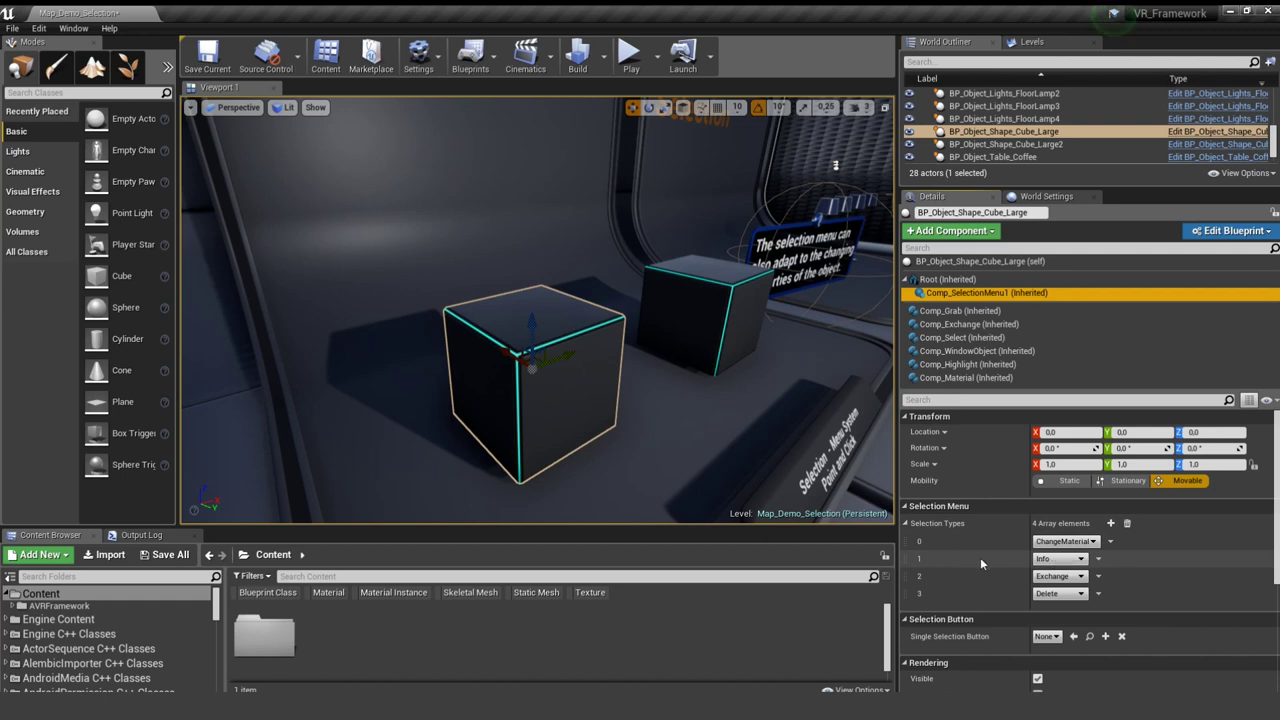
# - Select the second large cube and check the Type options of its Comp_Select component, keeping Window
pyautogui.moveTo(601, 366); pyautogui.dragTo(538, 371, button='right')
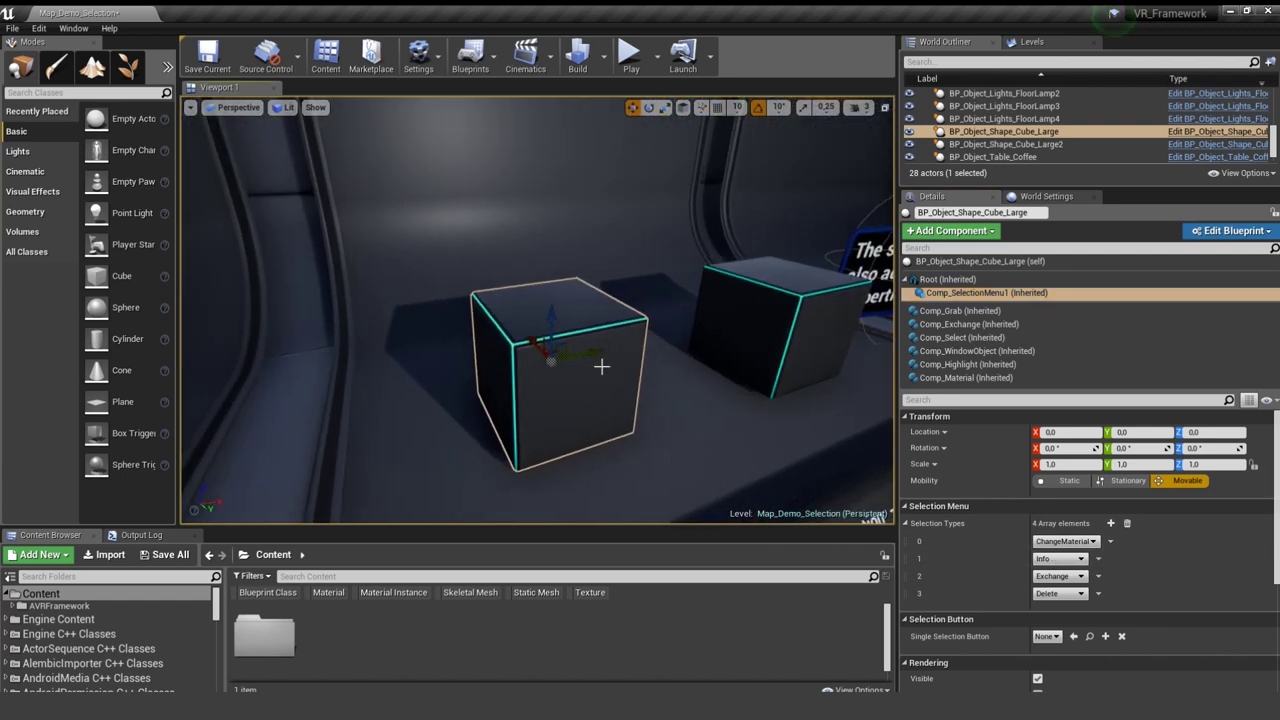
pyautogui.moveTo(626, 358)
pyautogui.mouseDown(button='right')
pyautogui.moveTo(640, 358)
pyautogui.moveTo(621, 357)
pyautogui.mouseUp(button='right')
pyautogui.click(585, 365)
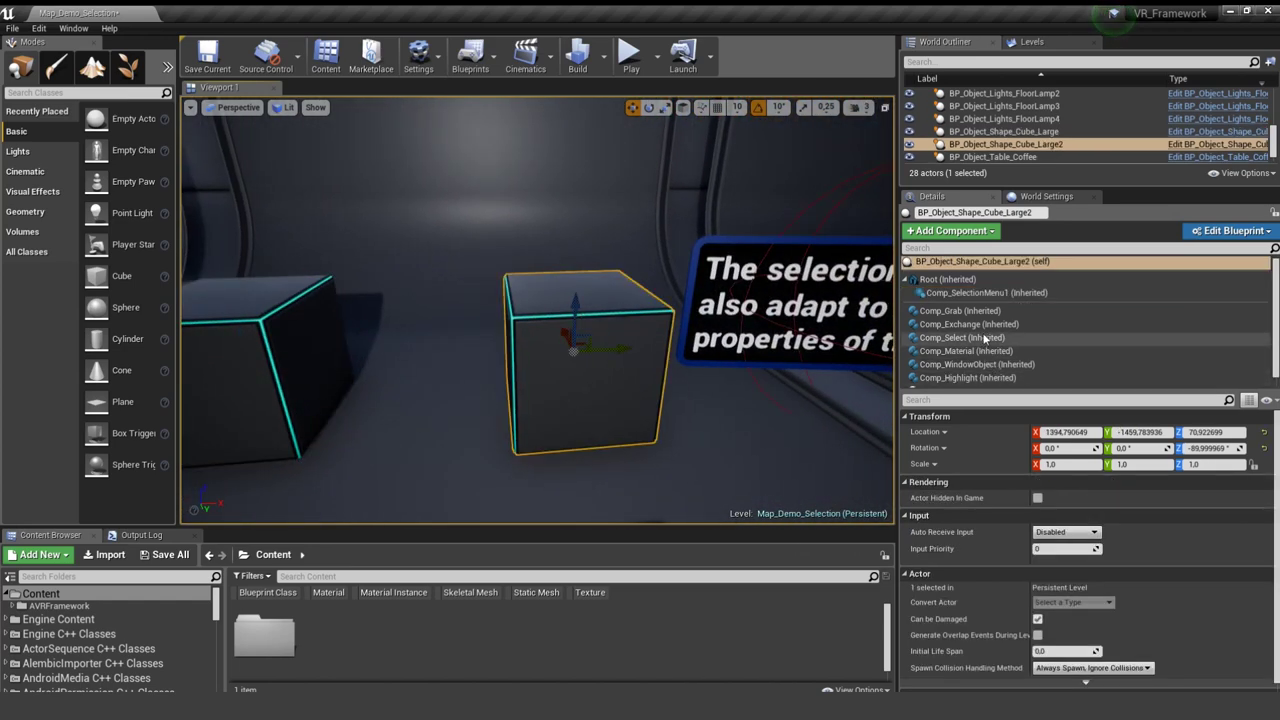
pyautogui.scroll(-1, 965, 339)
pyautogui.click(941, 329)
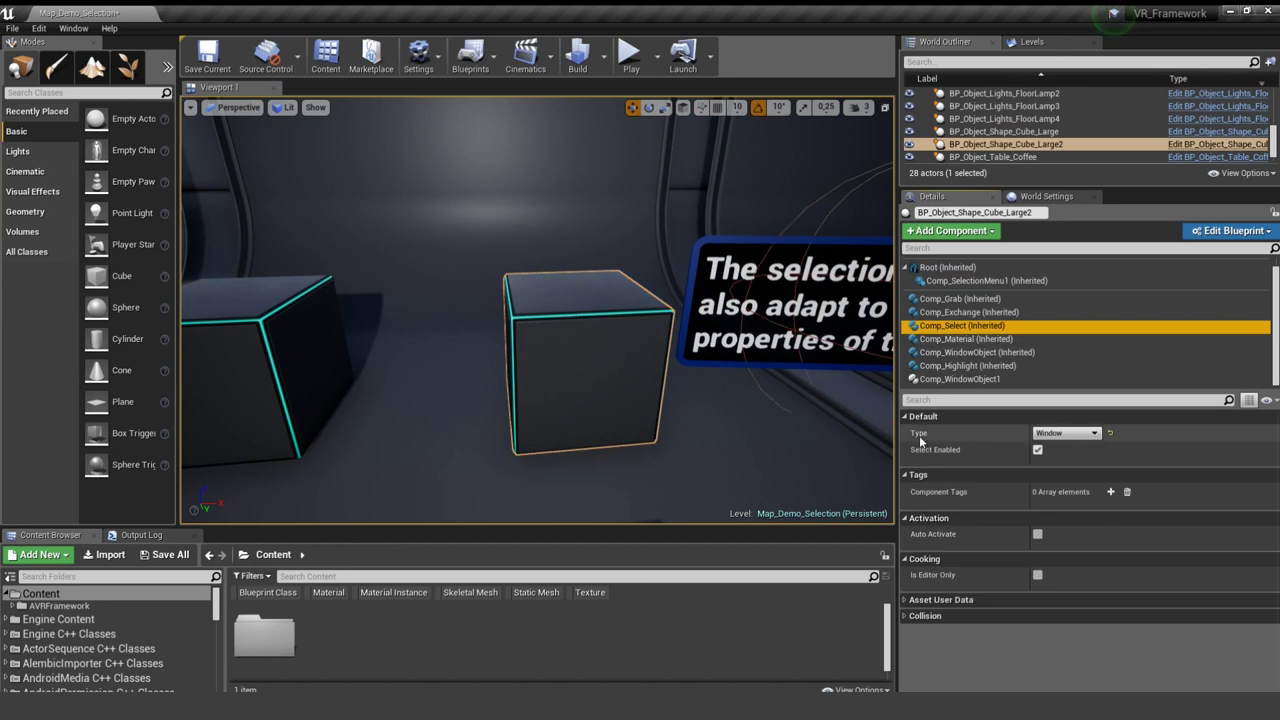
pyautogui.click(1086, 437)
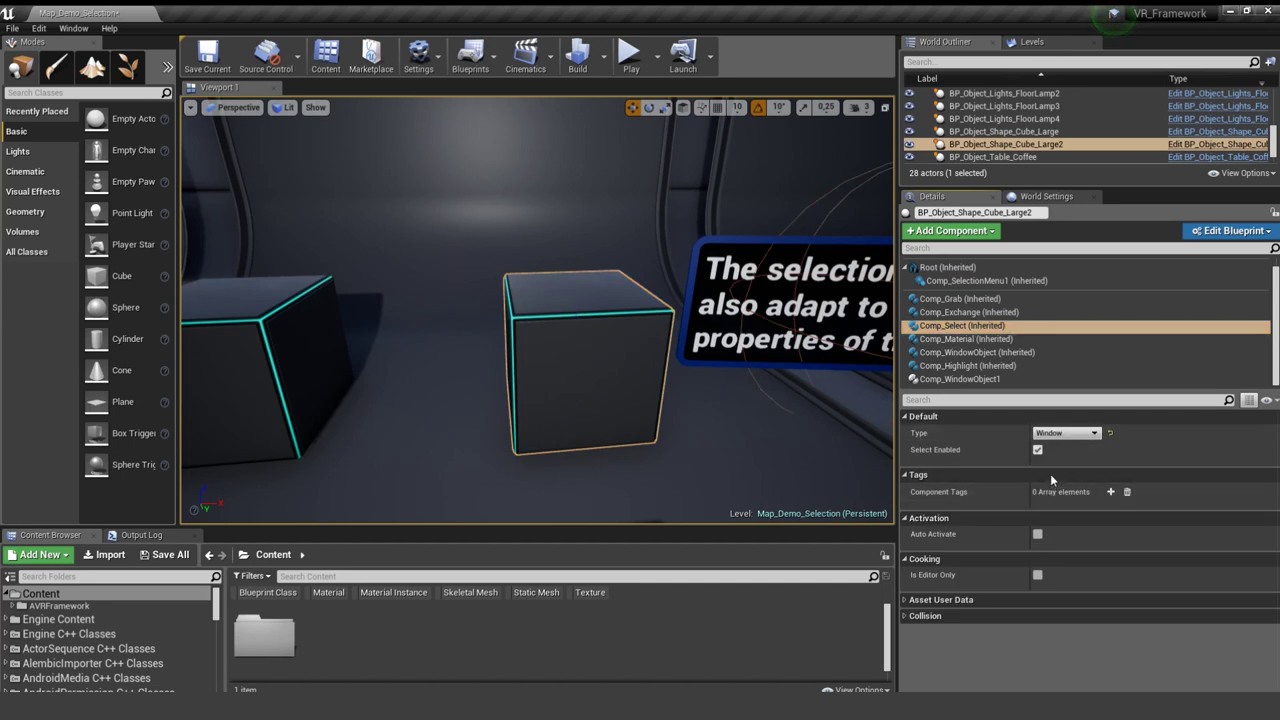
pyautogui.click(1054, 471)
# - Play the level, open the second cube's info window directly by selecting the cube, and end the session
pyautogui.moveTo(723, 383); pyautogui.dragTo(804, 392, button='right')
pyautogui.click(630, 55)
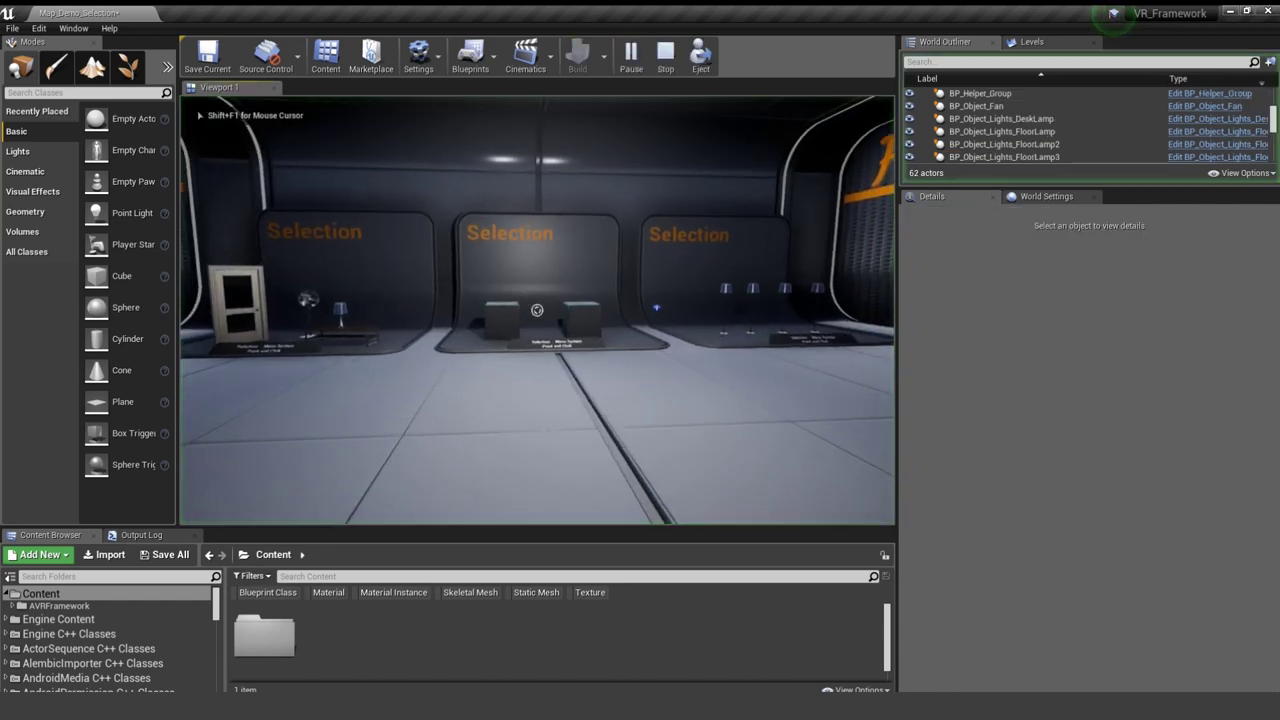
pyautogui.press('w')
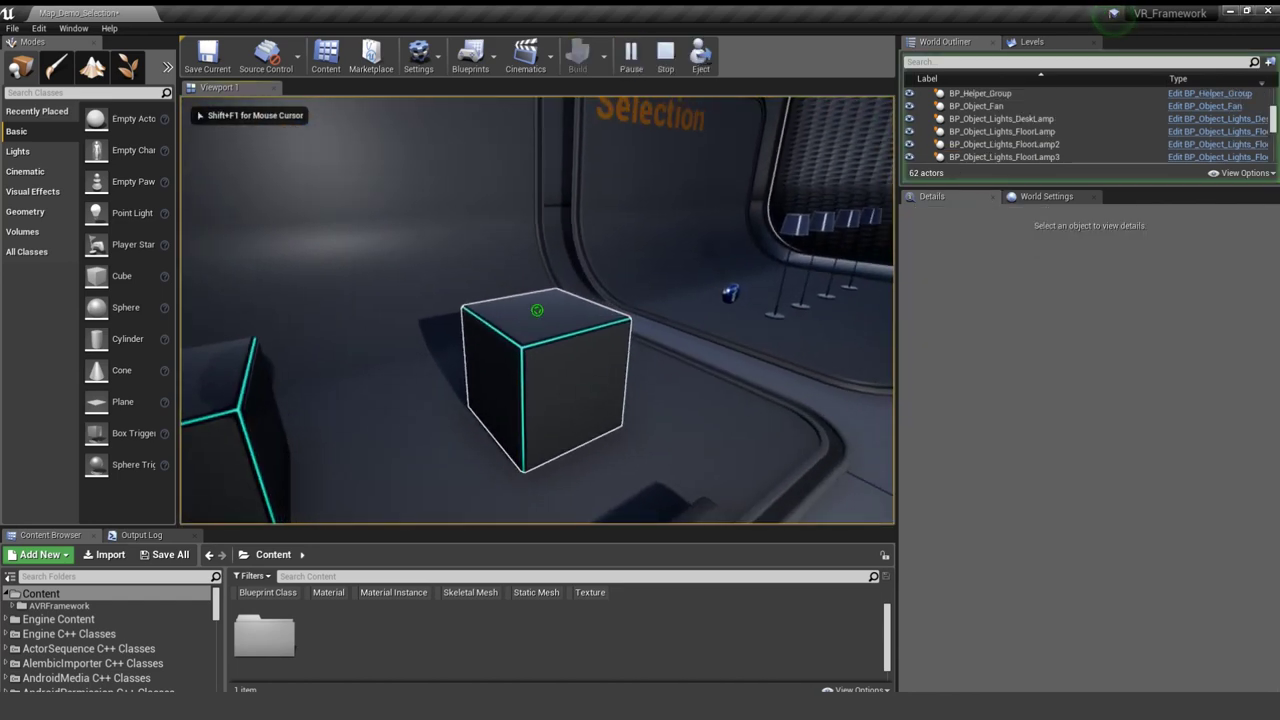
pyautogui.click(537, 310)
pyautogui.press('w')
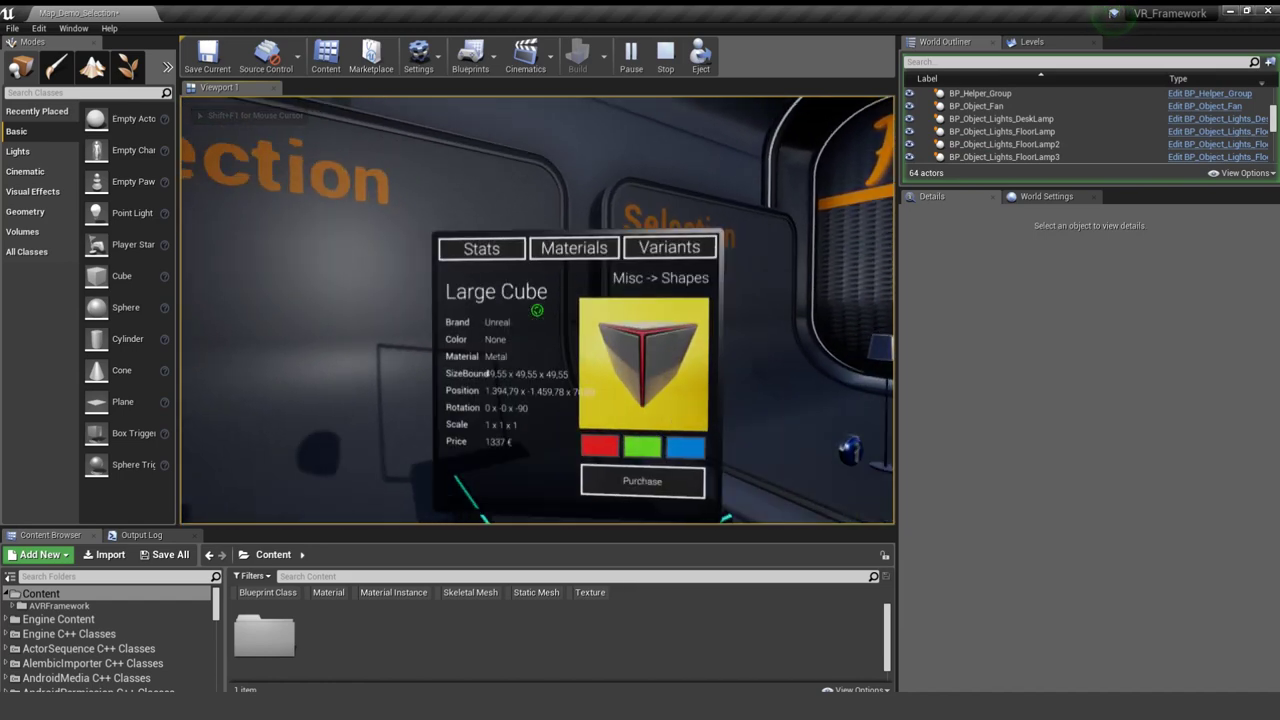
pyautogui.press('Escape')
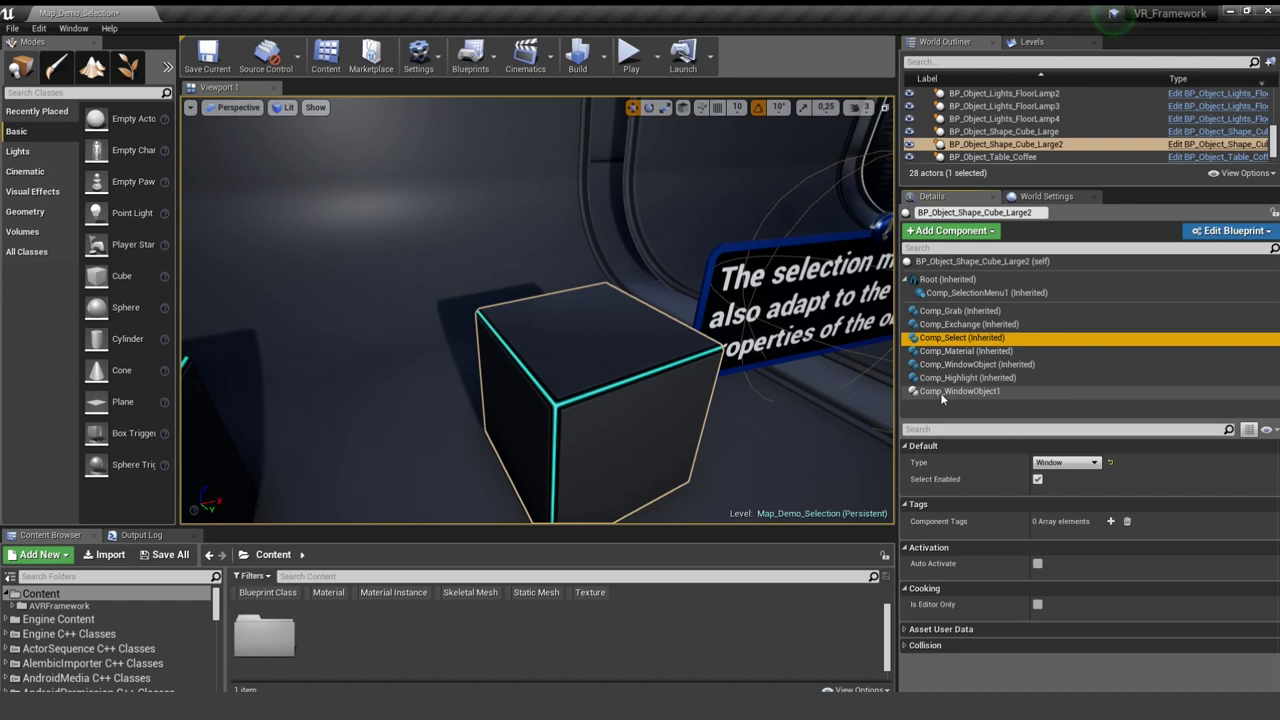
# - Review the Windows and Stat Fields of the second cube's Comp_WindowObject1, and play-test its info window and Materials page
pyautogui.click(980, 393)
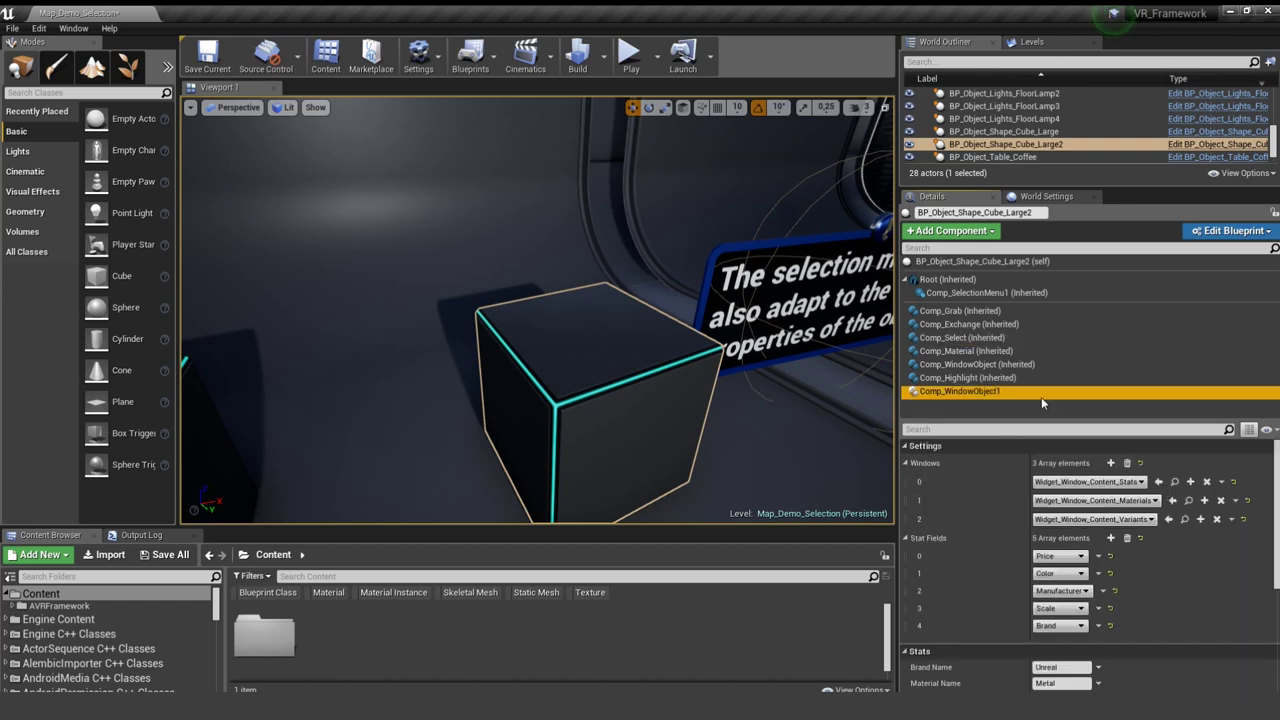
pyautogui.scroll(-3, 1015, 437)
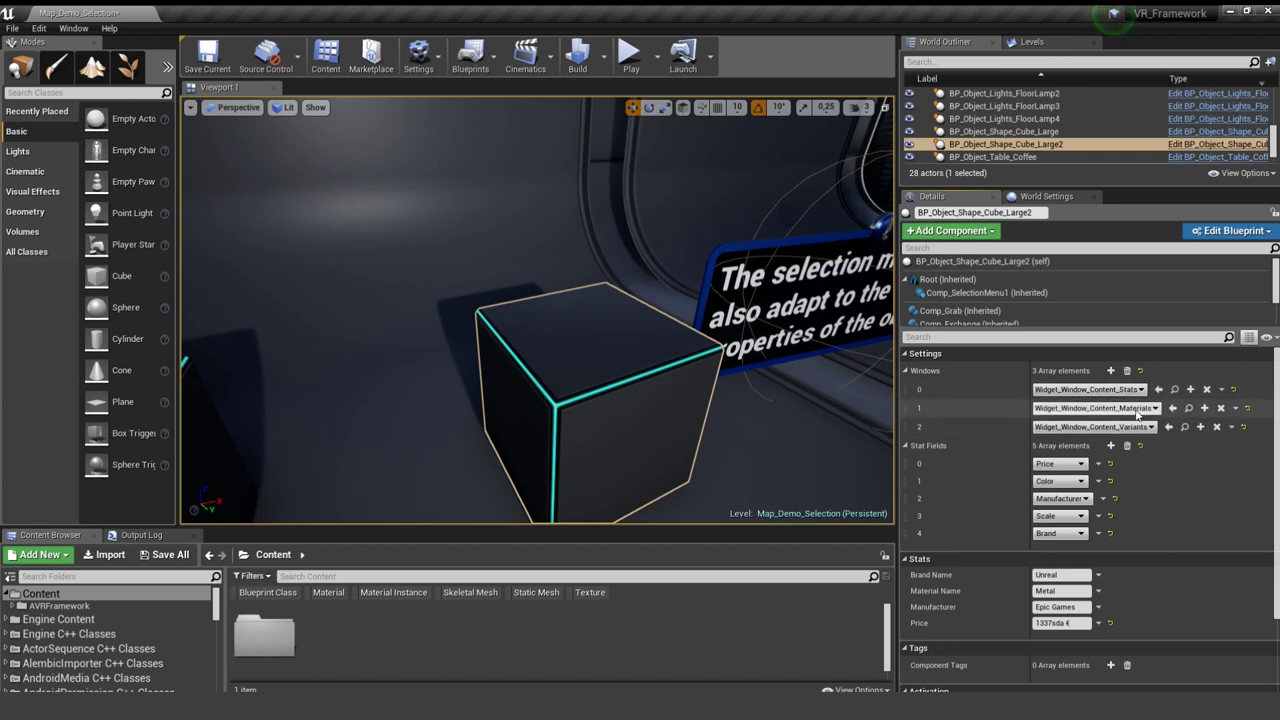
pyautogui.click(632, 58)
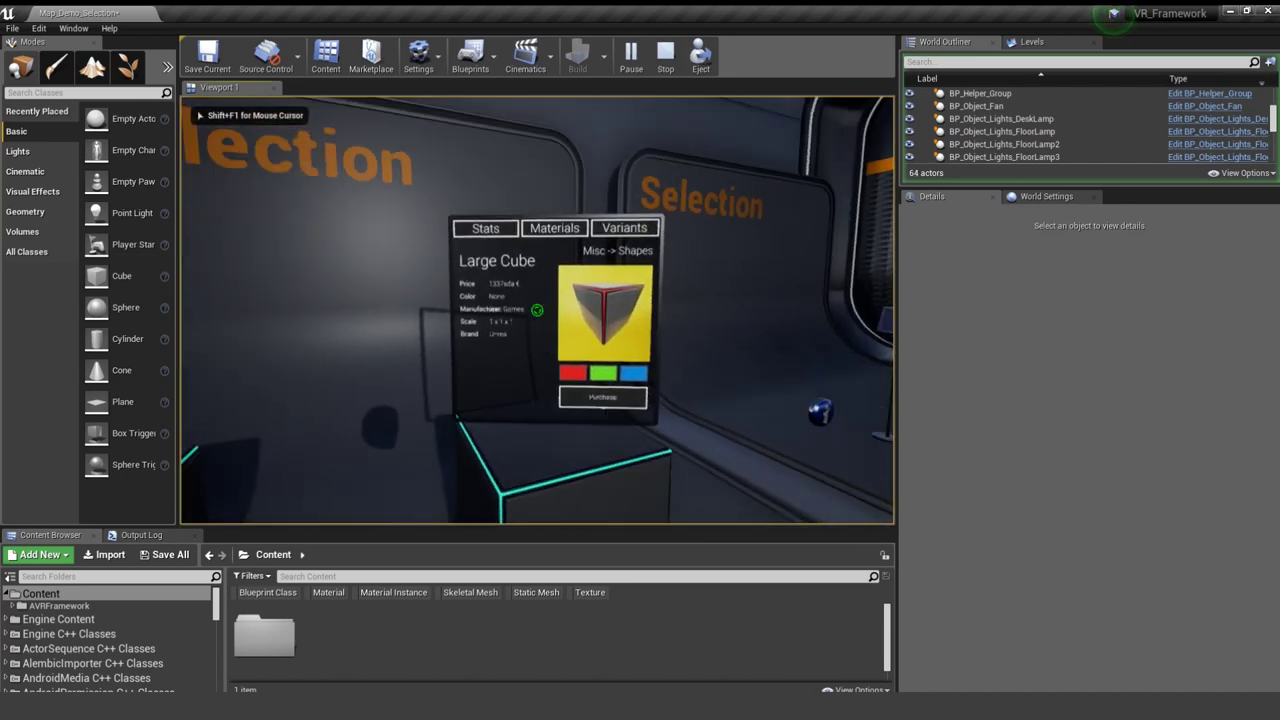
pyautogui.press('w')
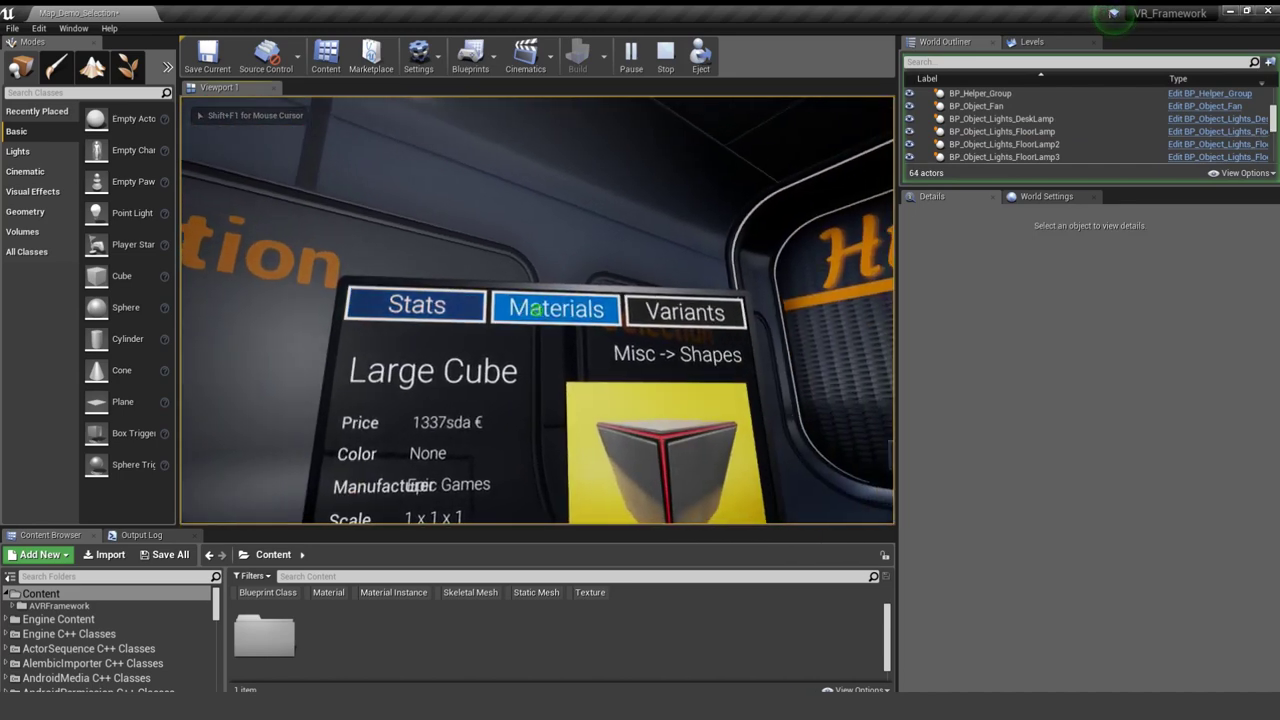
pyautogui.click(537, 310)
pyautogui.click(537, 310)
pyautogui.press('s')
pyautogui.click(537, 316)
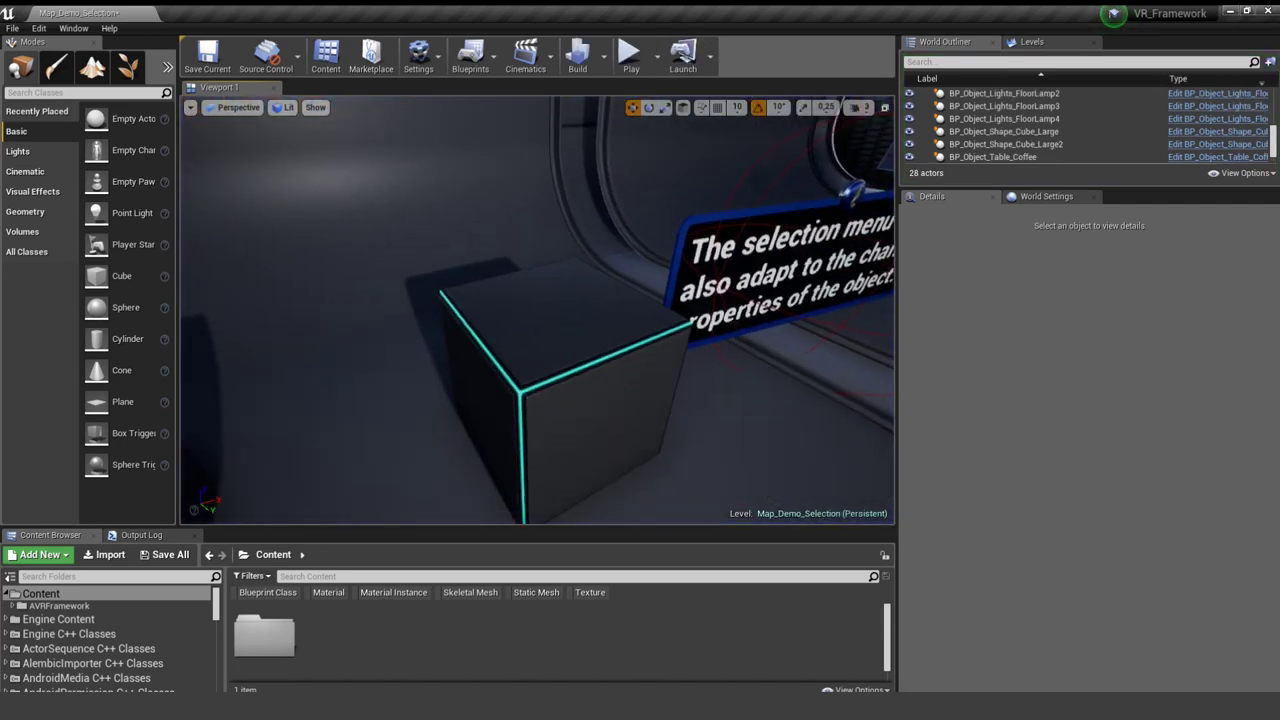
# - Select the second large cube and add a SizeBound entry to the Stat Fields of its Comp_WindowObject1 component
pyautogui.click(643, 399)
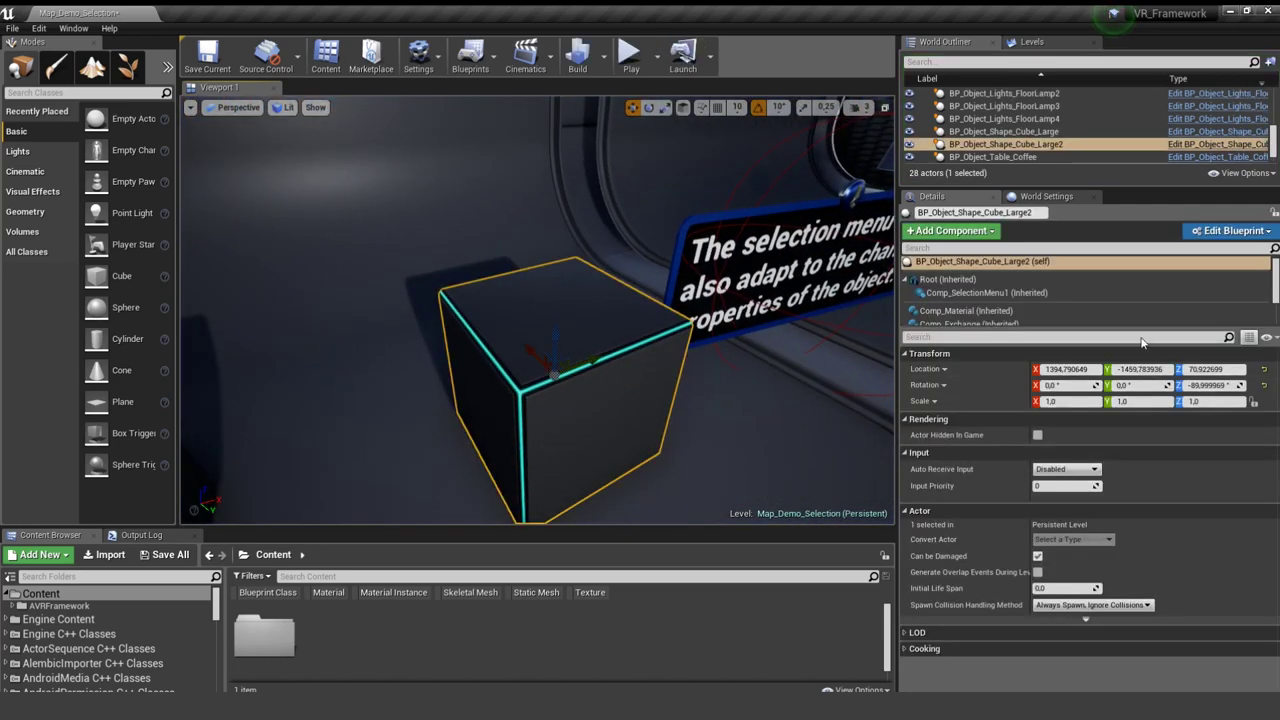
pyautogui.click(985, 292)
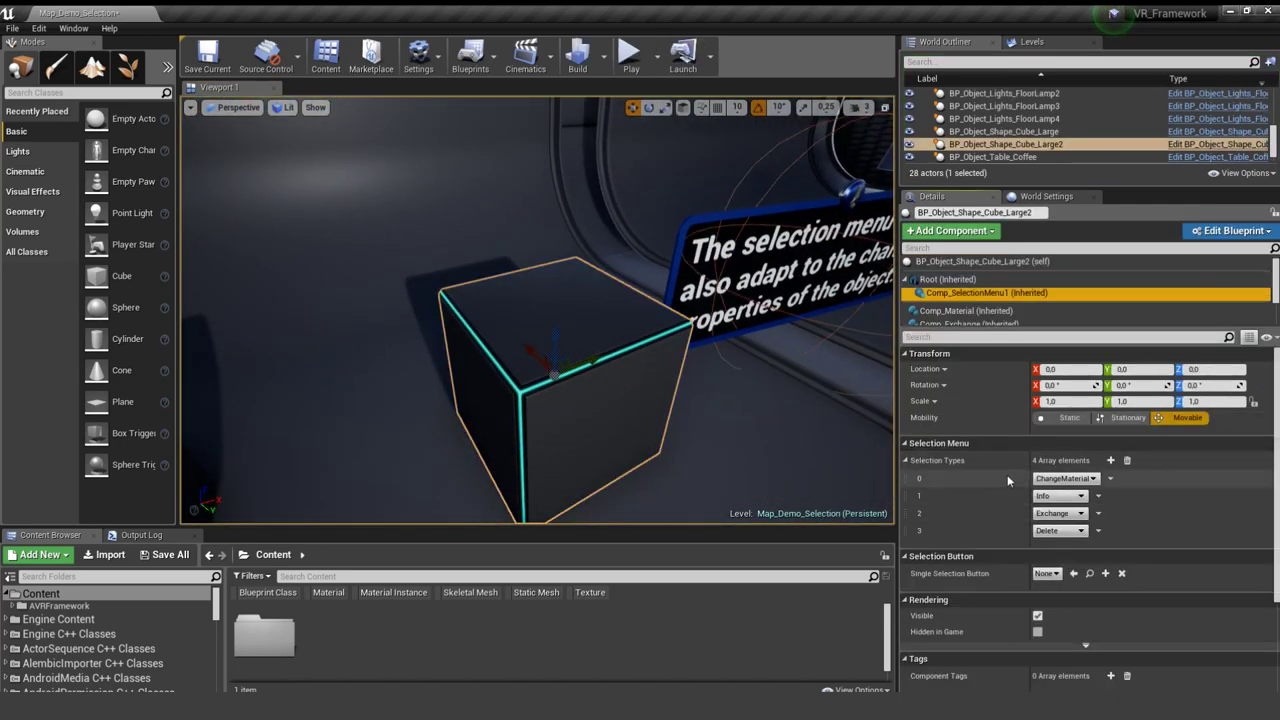
pyautogui.moveTo(985, 330); pyautogui.dragTo(985, 396)
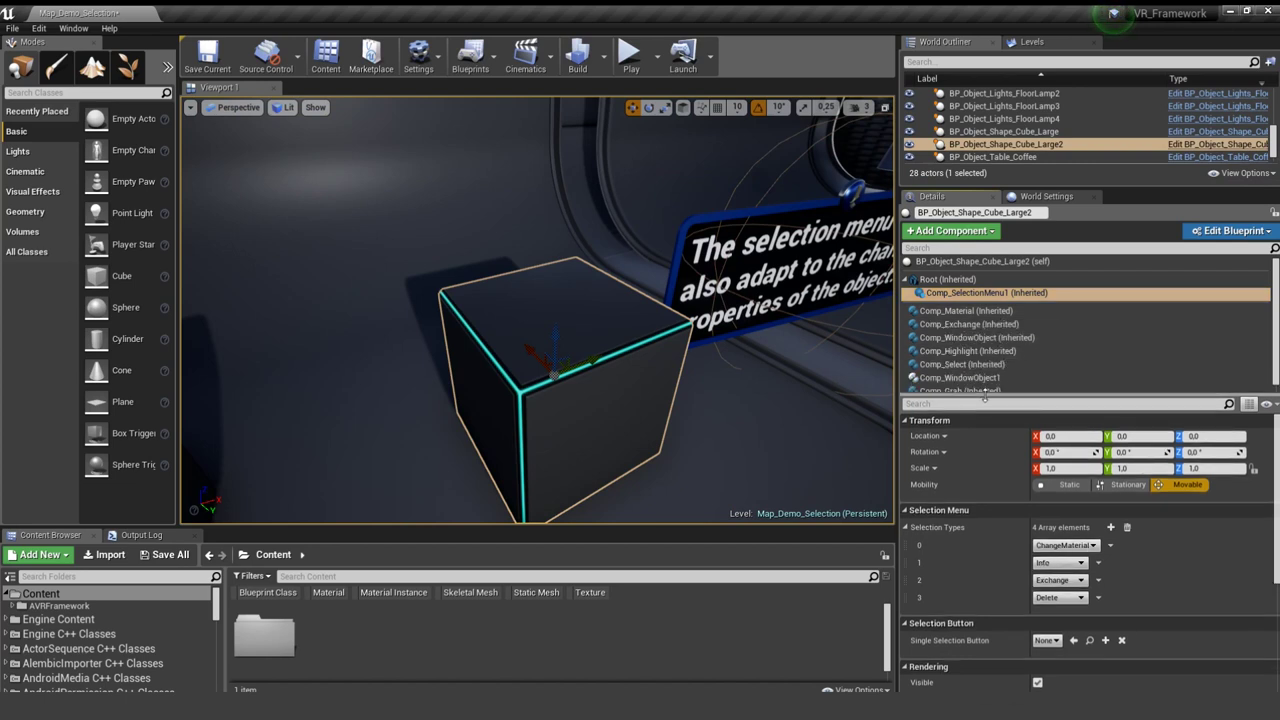
pyautogui.click(960, 378)
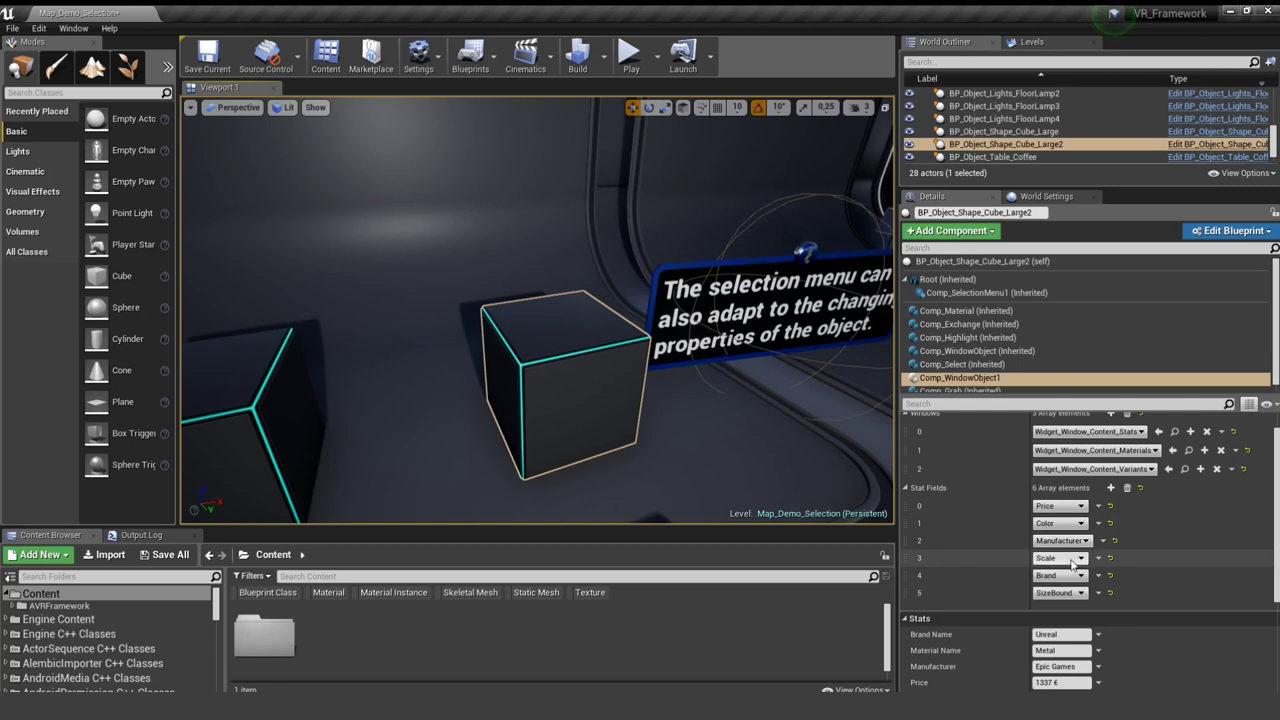
# - Set the Brand Name to Fortnite and the Price to 42$ in the cube's window stats, and save the level
pyautogui.scroll(-2, 1068, 565)
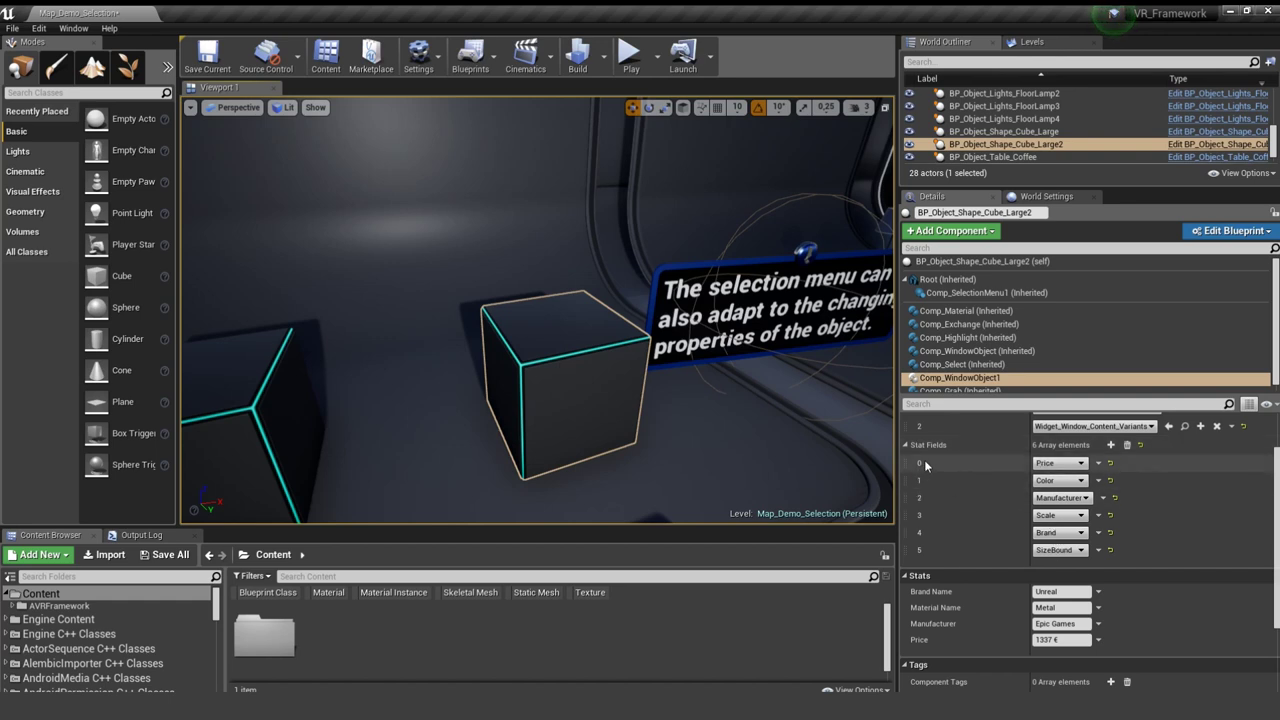
pyautogui.scroll(-1, 990, 598)
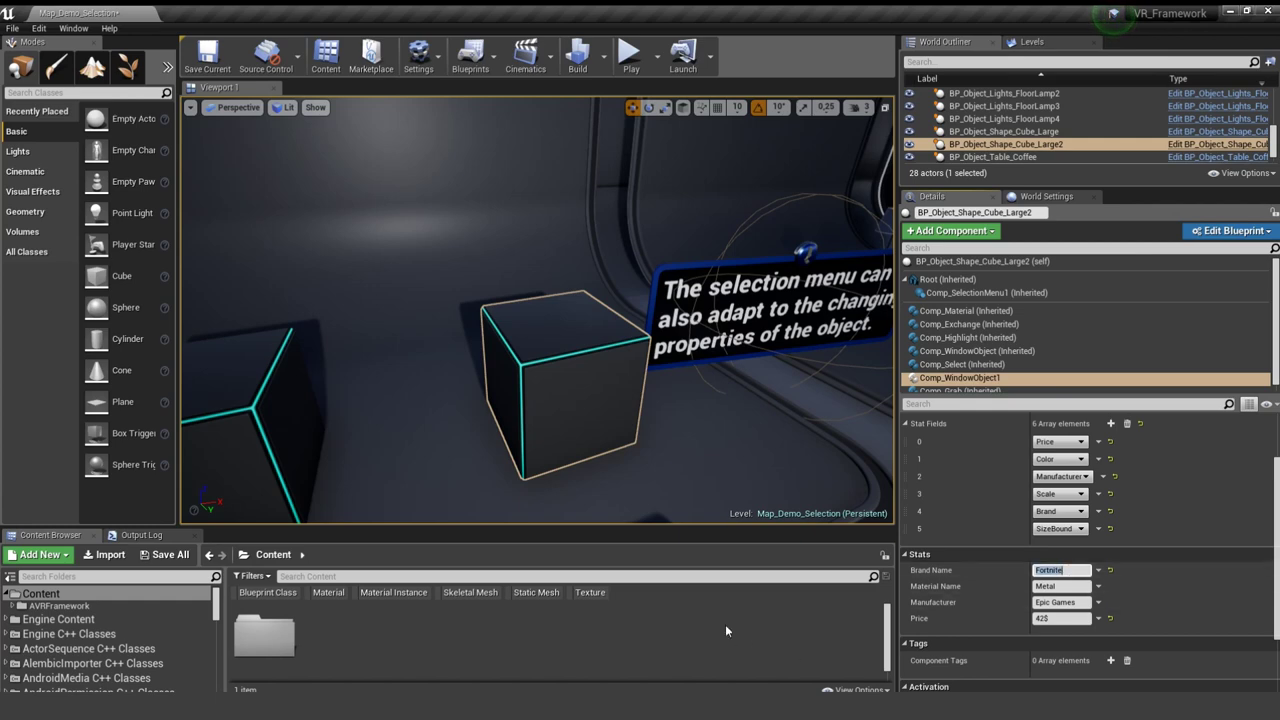
pyautogui.click(207, 57)
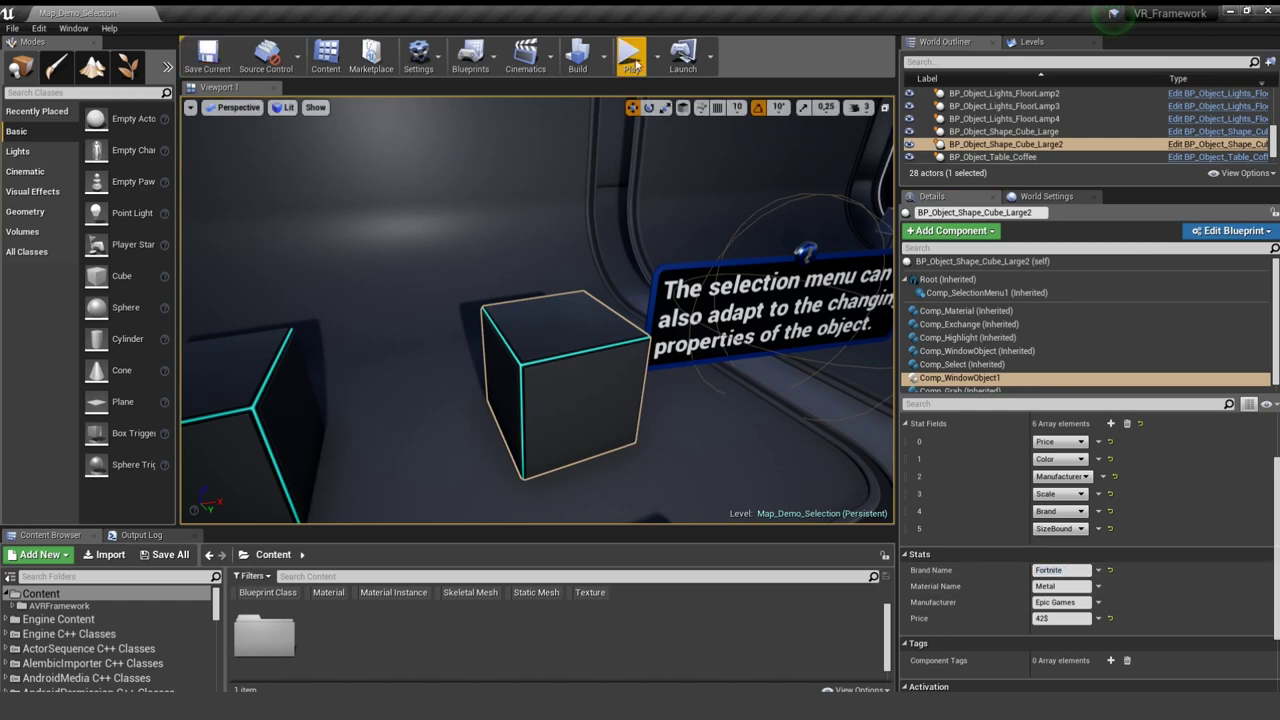
# - Play the level and select the second cube to check its edited stats in the info window
pyautogui.click(663, 247)
pyautogui.press('w')
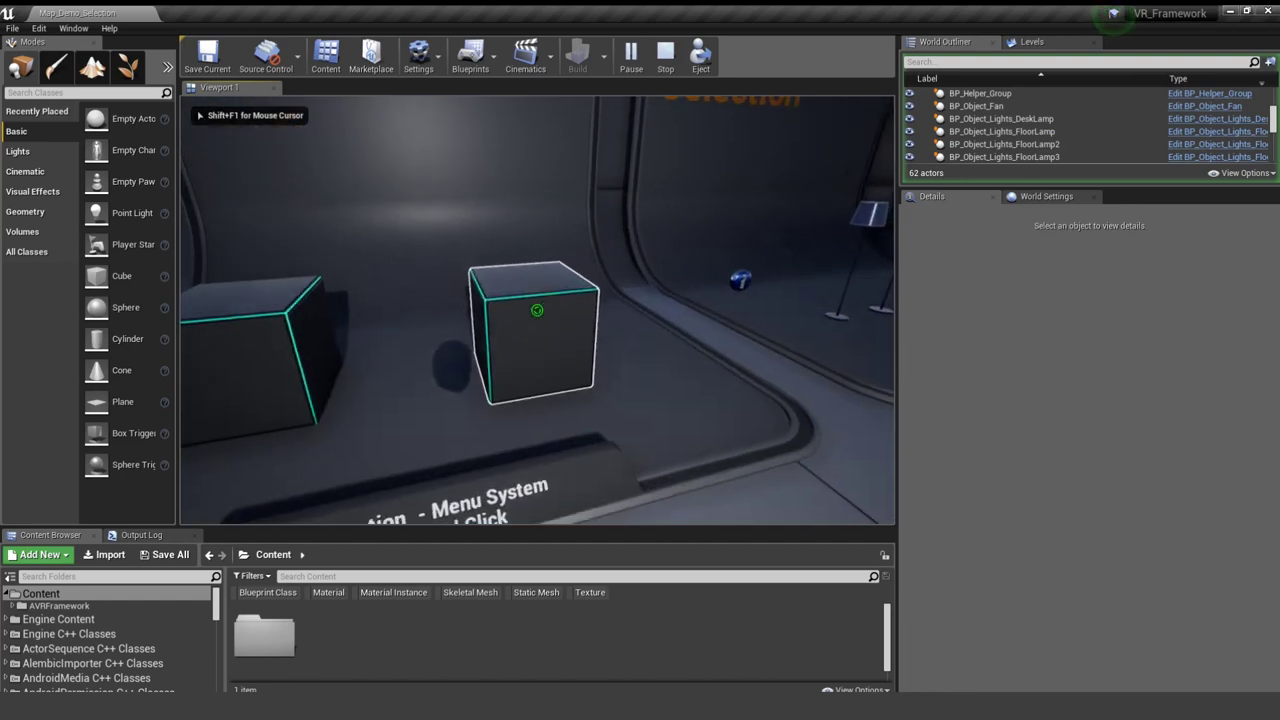
pyautogui.click(537, 310)
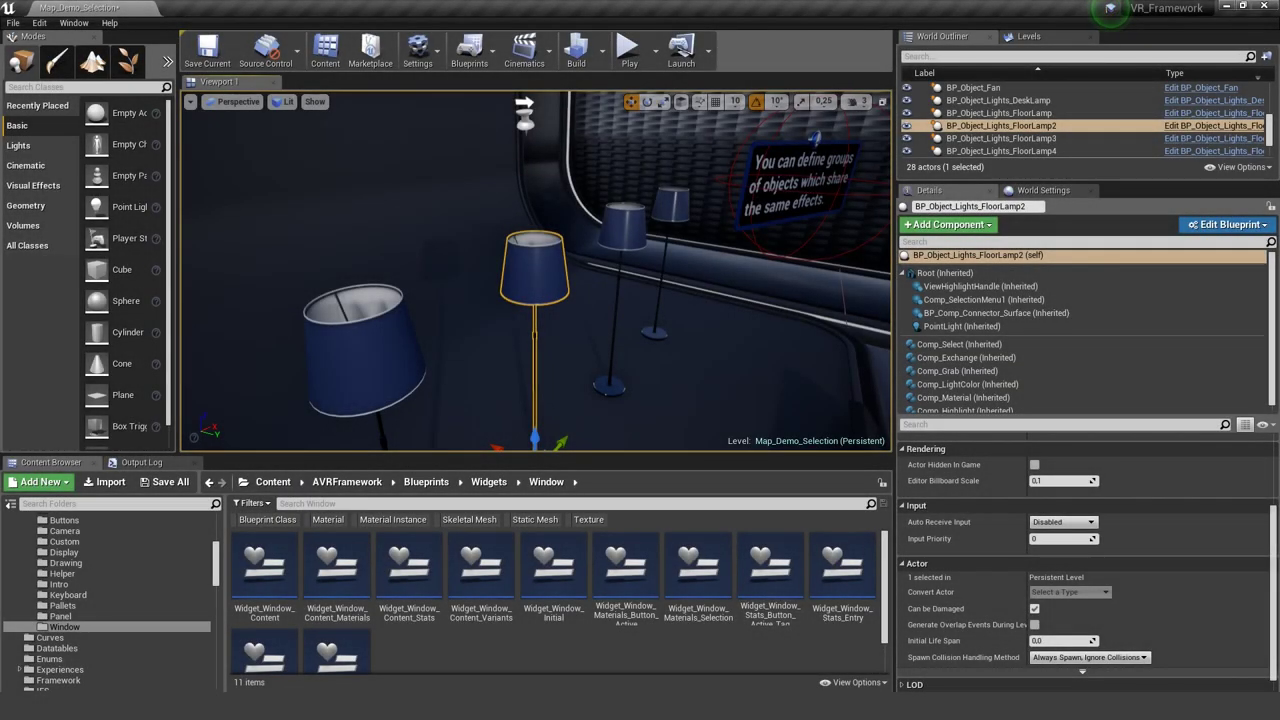
# - Select the BP_Helper_Group actor above the floor lamps and show its debug lines to the grouped lamps
pyautogui.moveTo(536, 271); pyautogui.dragTo(540, 227, button='right')
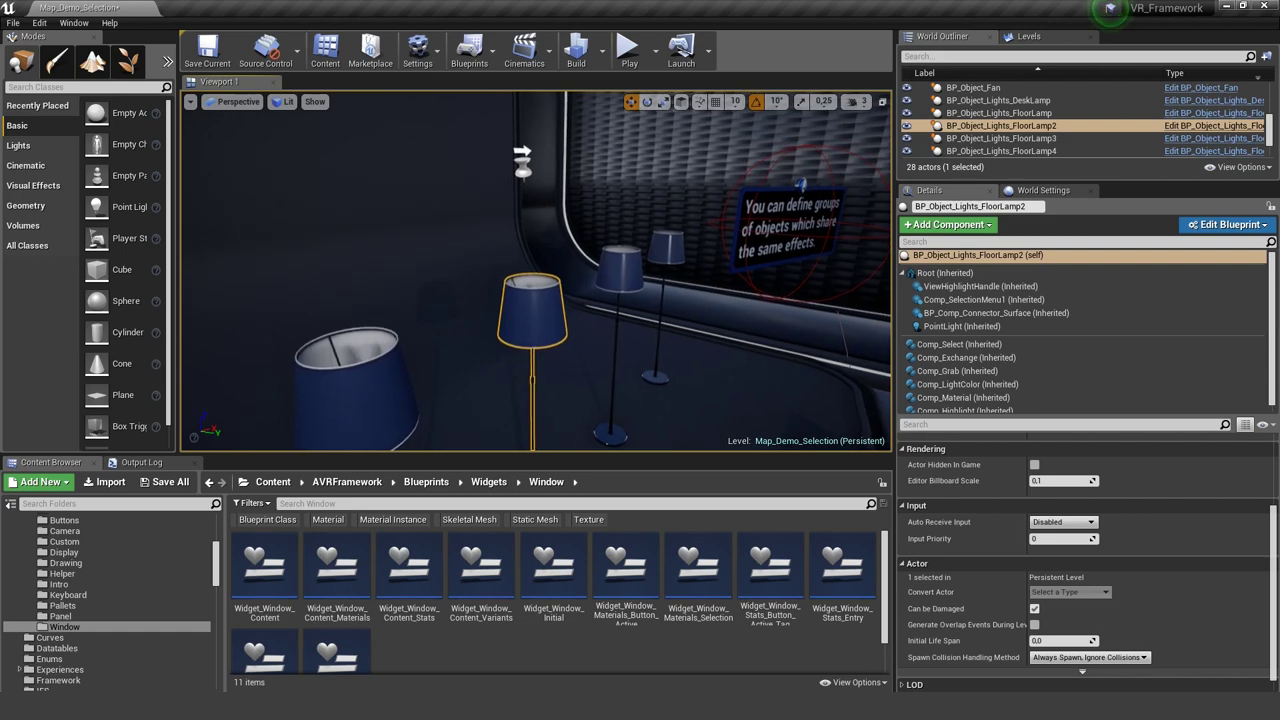
pyautogui.click(522, 163)
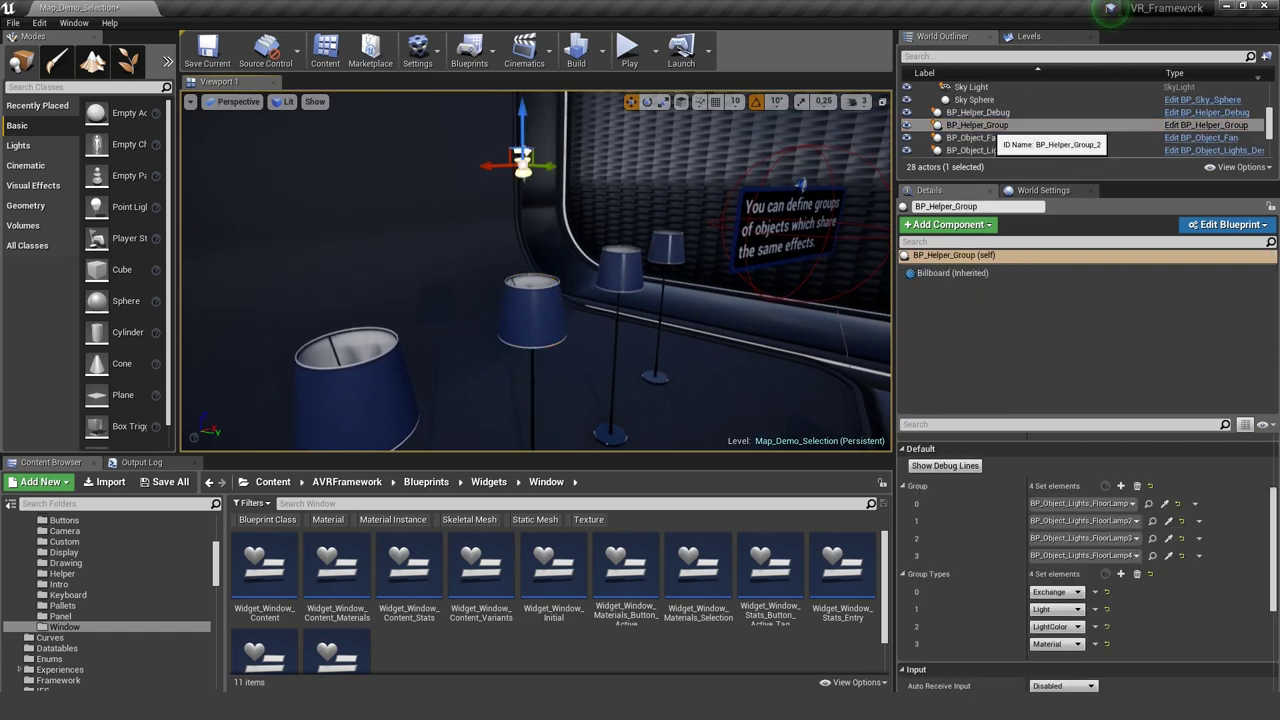
pyautogui.moveTo(690, 255); pyautogui.dragTo(674, 312, button='right')
pyautogui.press('d')
pyautogui.moveTo(640, 270); pyautogui.dragTo(584, 217, button='right')
pyautogui.press('s')
pyautogui.click(945, 465)
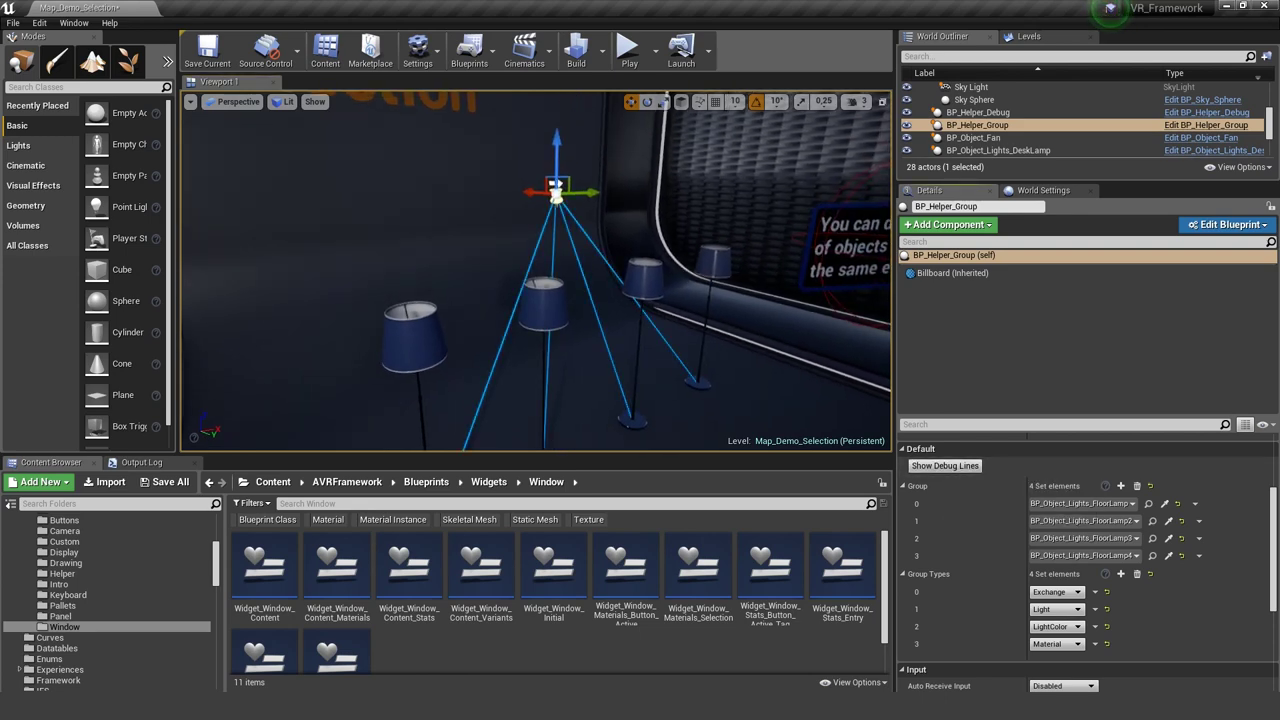
pyautogui.moveTo(700, 300); pyautogui.dragTo(658, 358, button='right')
pyautogui.press('w')
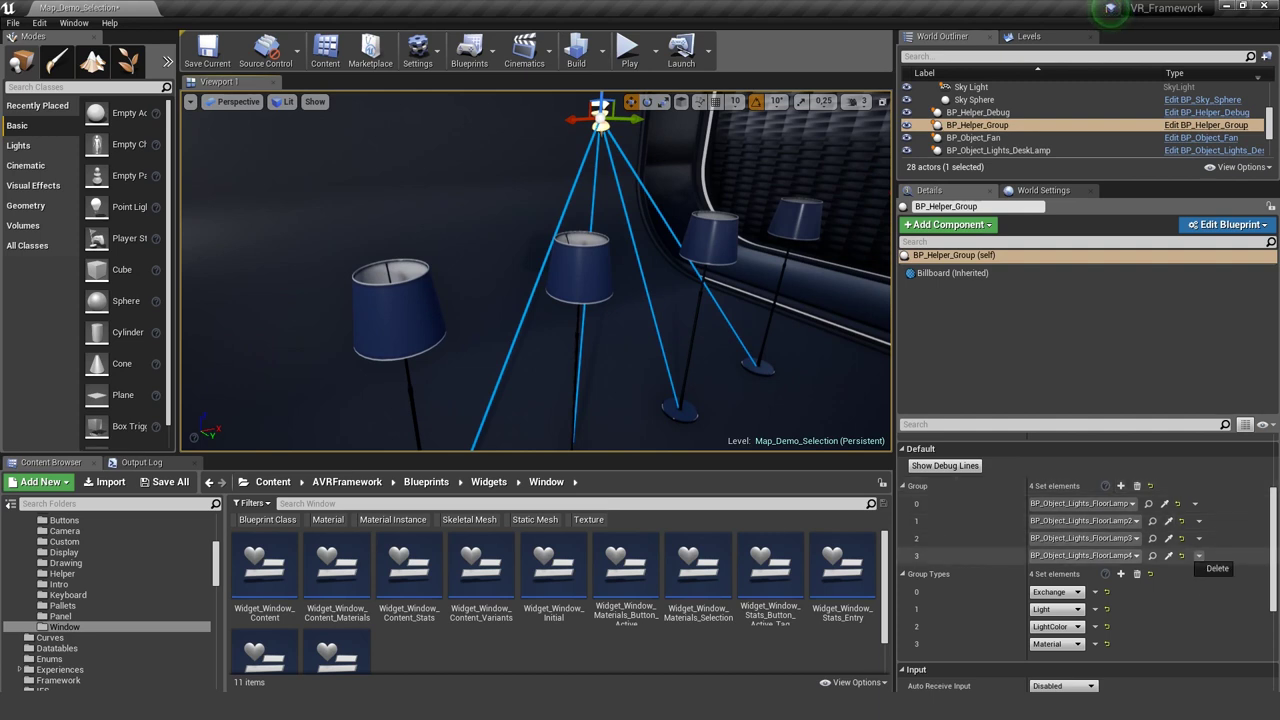
# - Remove BP_Object_Lights_FloorLamp4 from the helper's Group set, add an empty element, and show the debug lines again
pyautogui.click(1217, 568)
pyautogui.click(1121, 486)
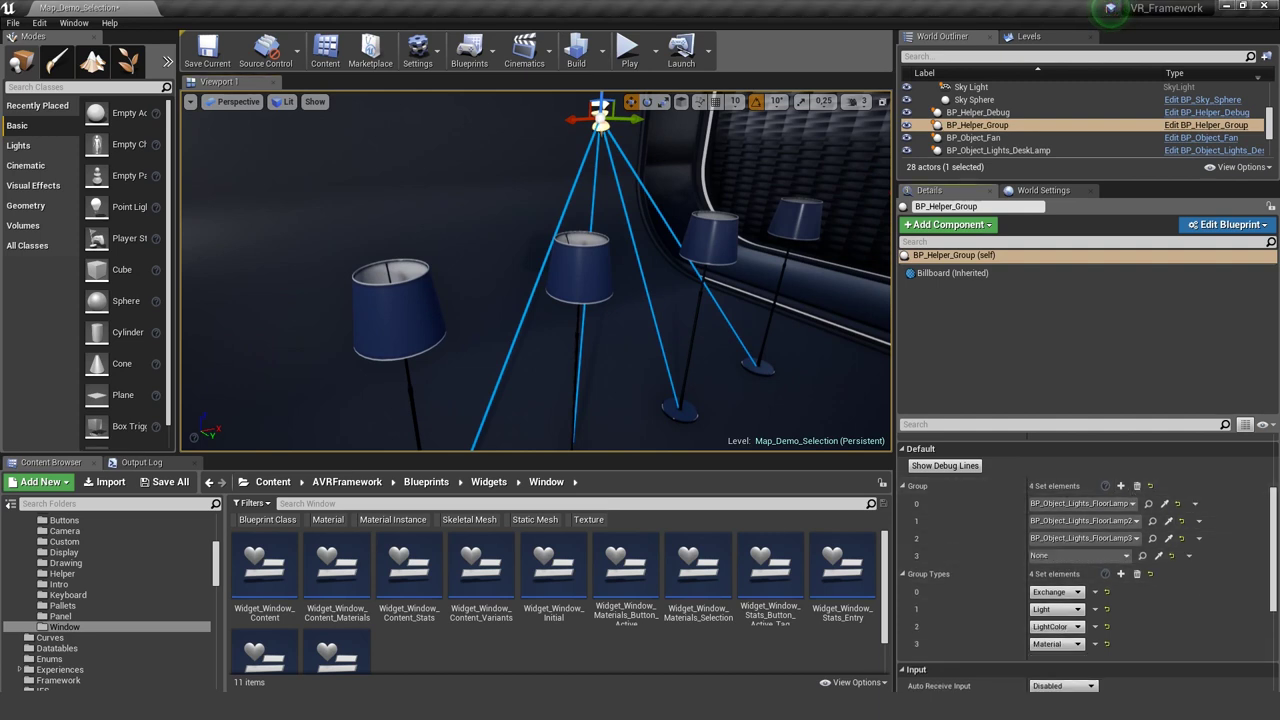
pyautogui.moveTo(600, 250); pyautogui.dragTo(570, 208, button='right')
pyautogui.moveTo(653, 193); pyautogui.dragTo(547, 189)
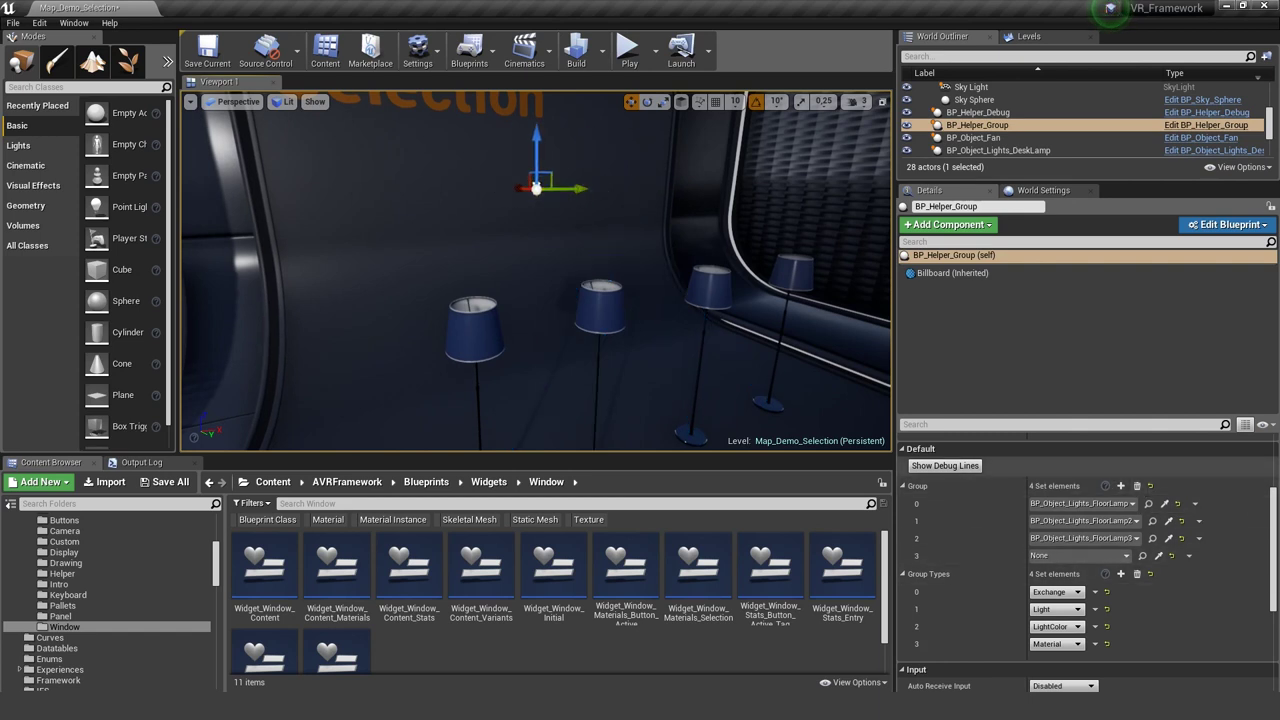
pyautogui.click(958, 467)
pyautogui.moveTo(720, 300)
pyautogui.mouseDown(button='right')
pyautogui.moveTo(695, 345)
pyautogui.moveTo(725, 355)
pyautogui.mouseUp(button='right')
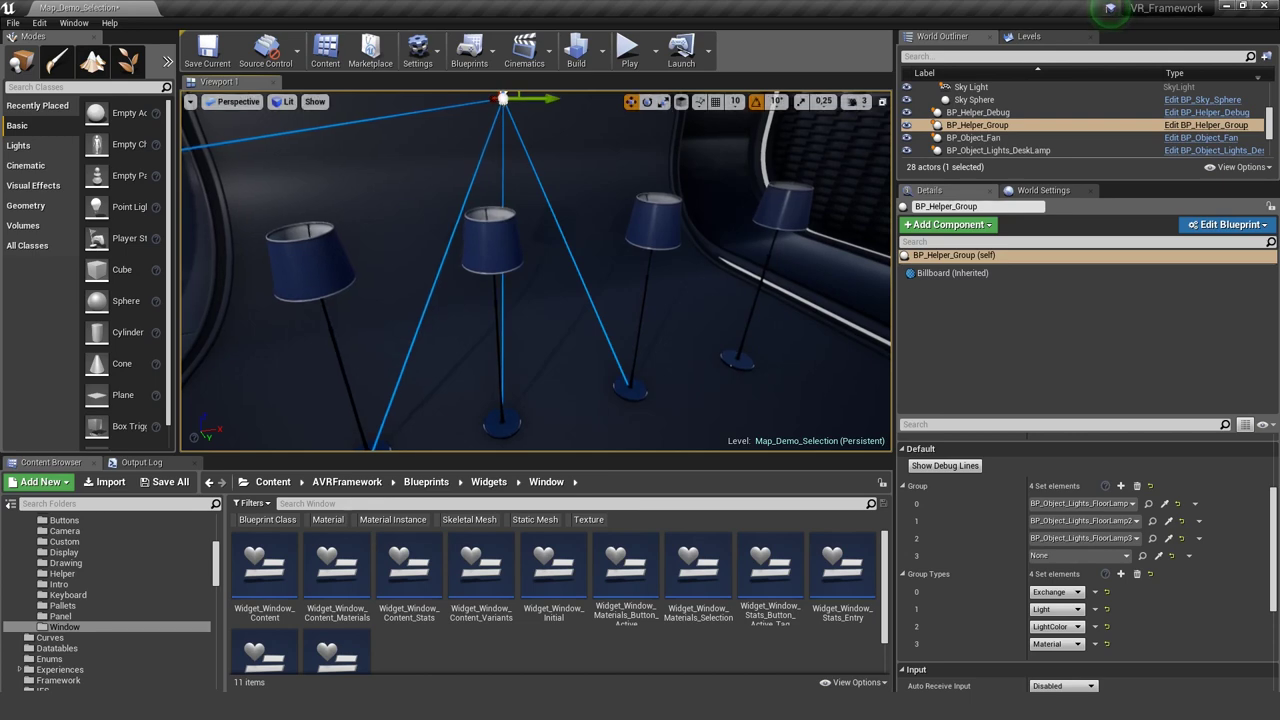
# - Play the level and toggle the light from the third floor lamp's menu and from the ungrouped fourth lamp's menu, and end the test
pyautogui.click(629, 50)
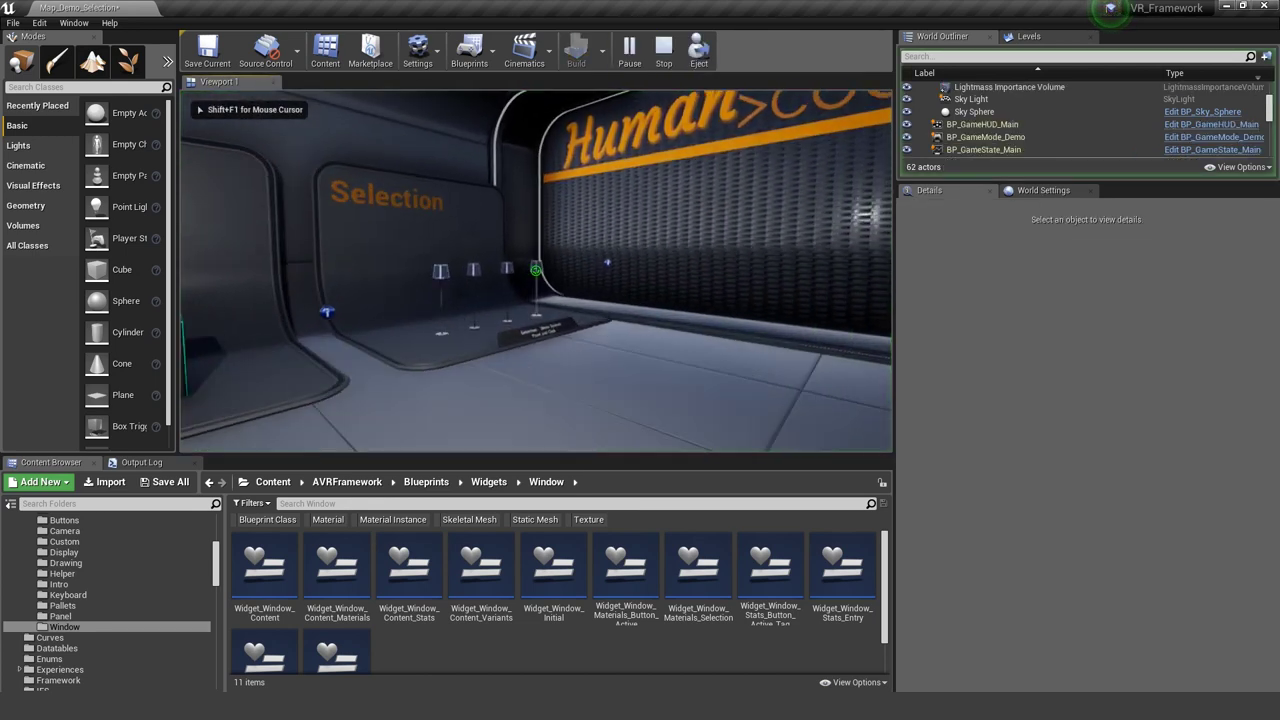
pyautogui.click(536, 271)
pyautogui.press('w')
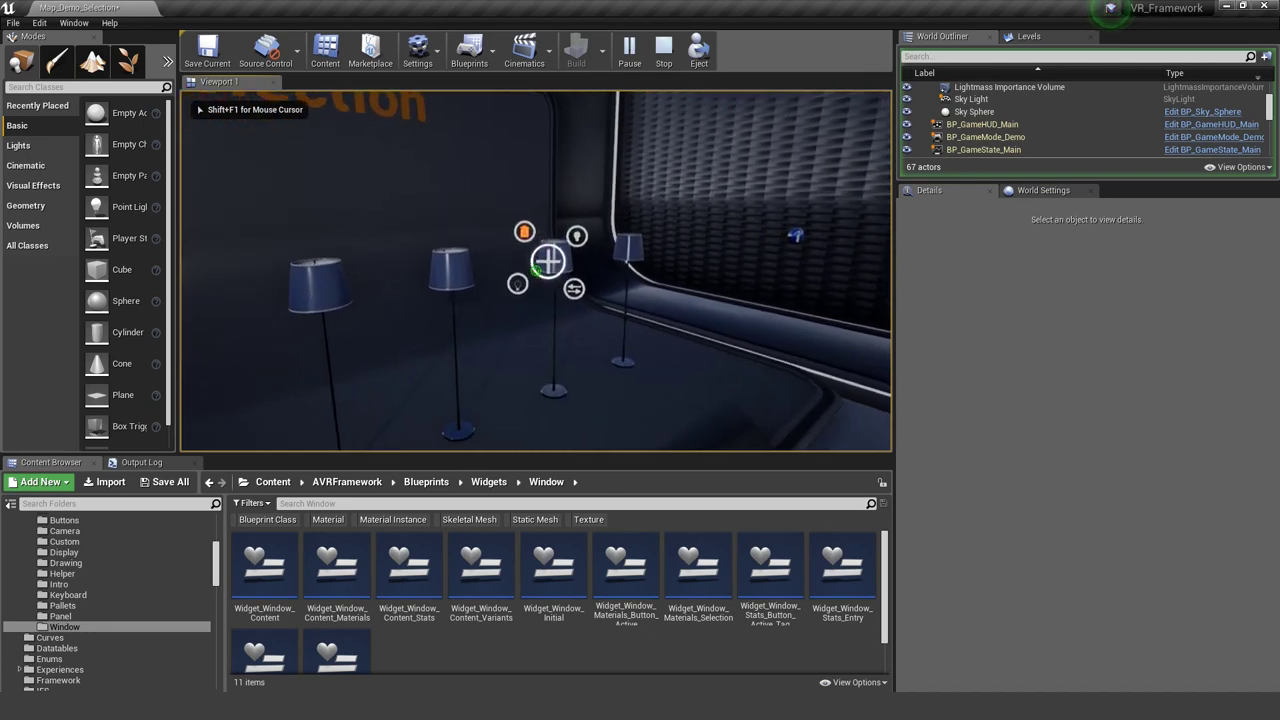
pyautogui.click(535, 271)
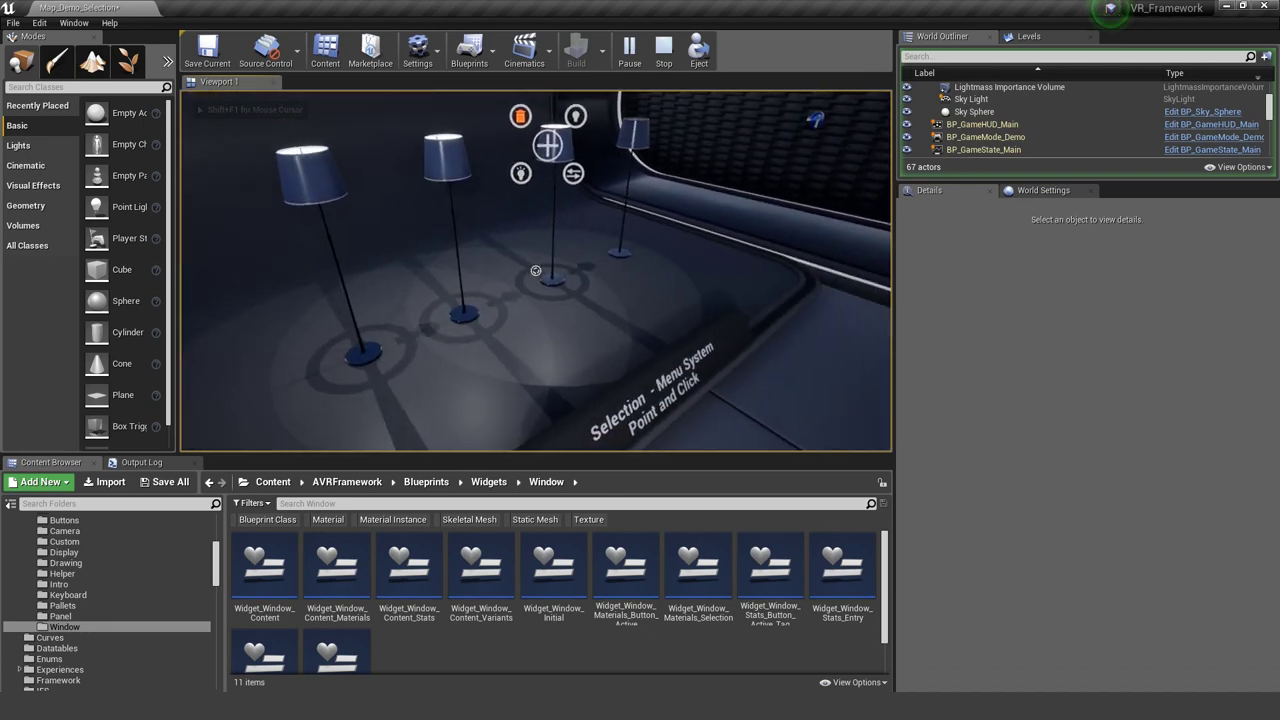
pyautogui.press('w')
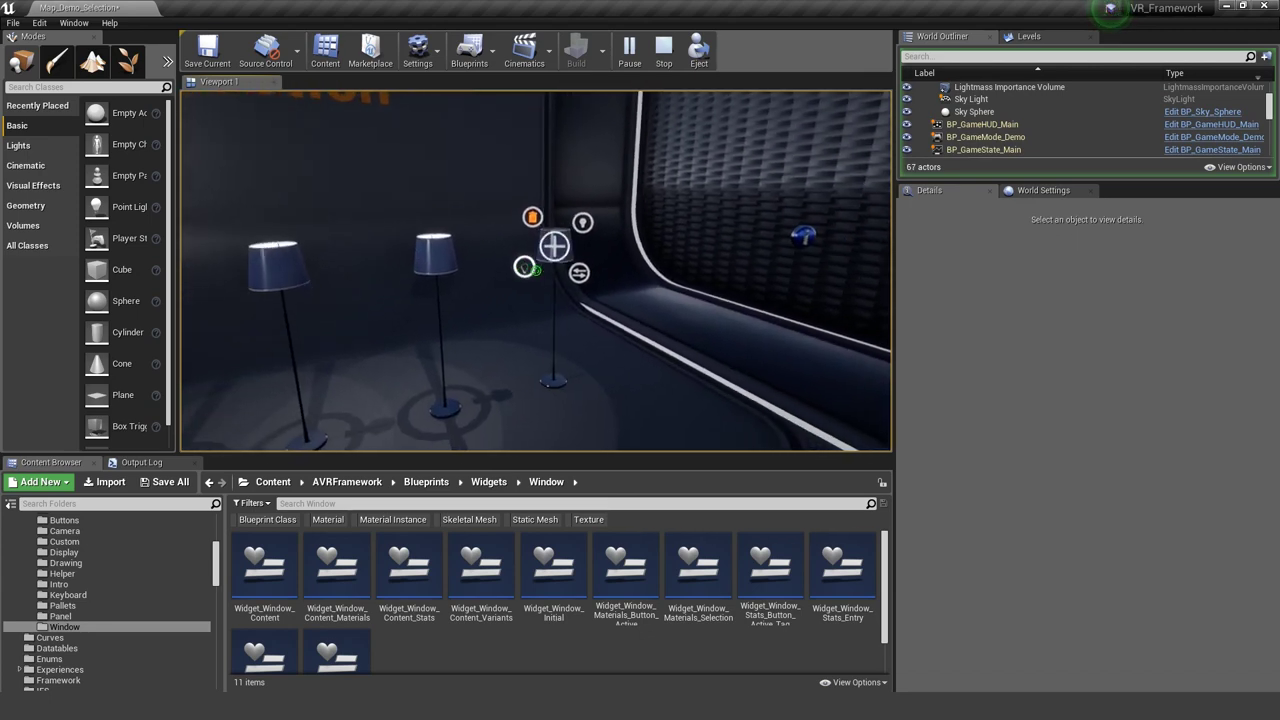
pyautogui.click(537, 271)
pyautogui.click(537, 271)
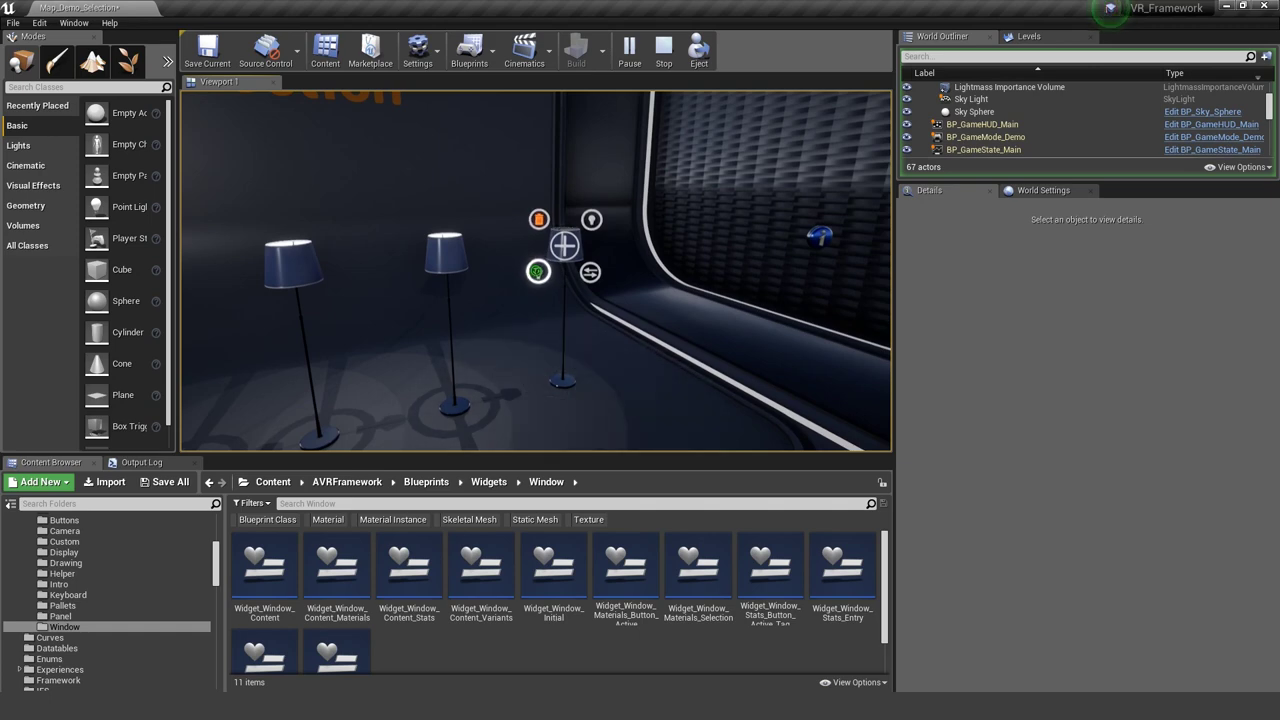
pyautogui.press('Escape')
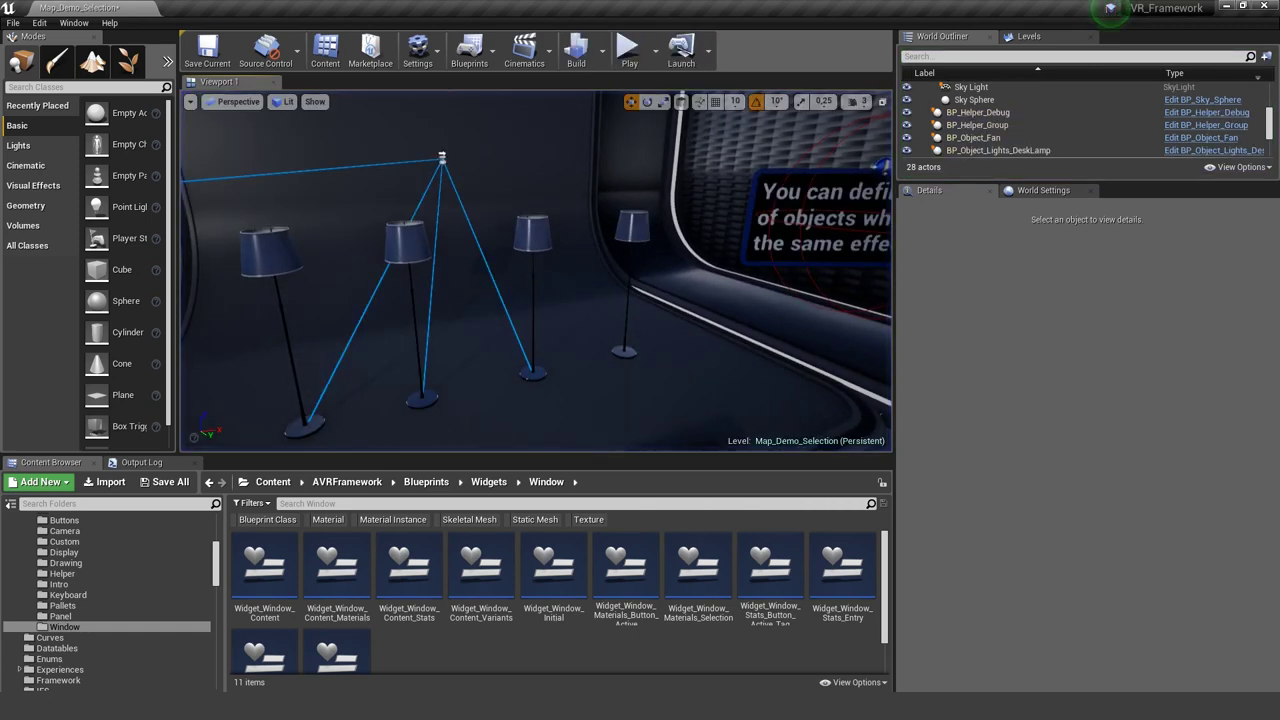
# - Reselect BP_Helper_Group and delete the LightColor entry from its Group Types
pyautogui.click(533, 235)
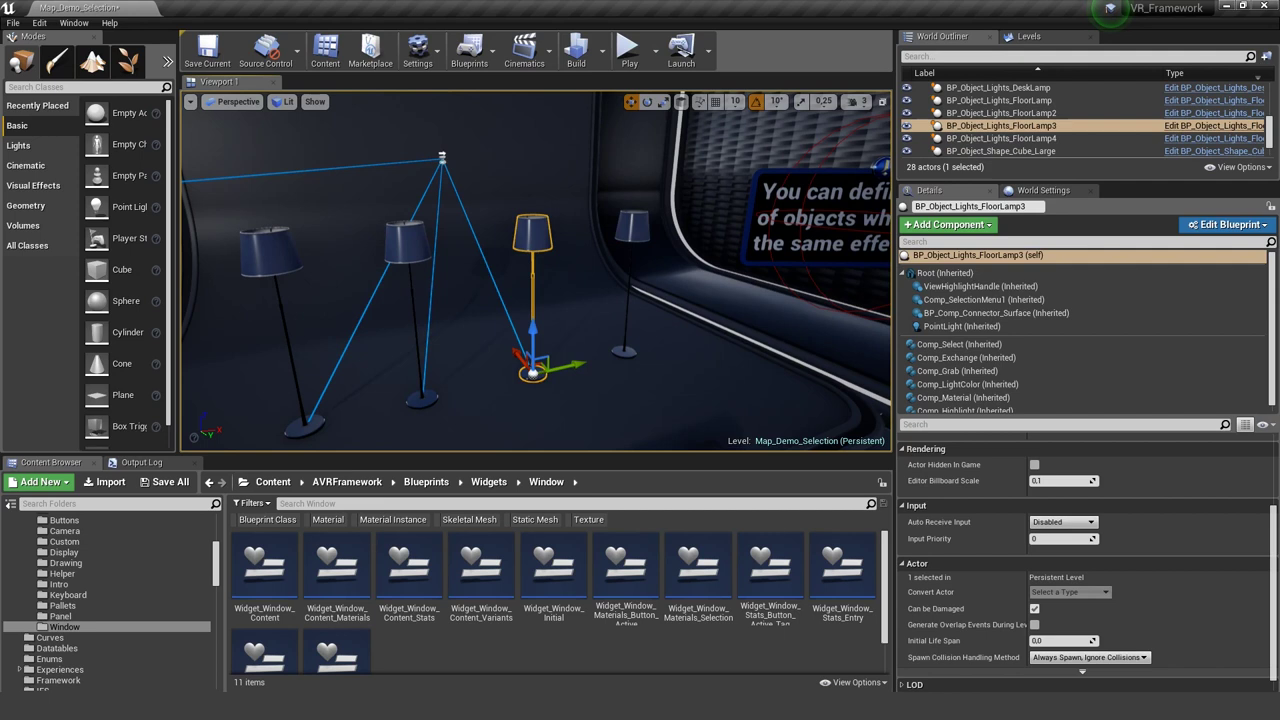
pyautogui.click(442, 158)
pyautogui.moveTo(442, 158); pyautogui.dragTo(426, 169, button='right')
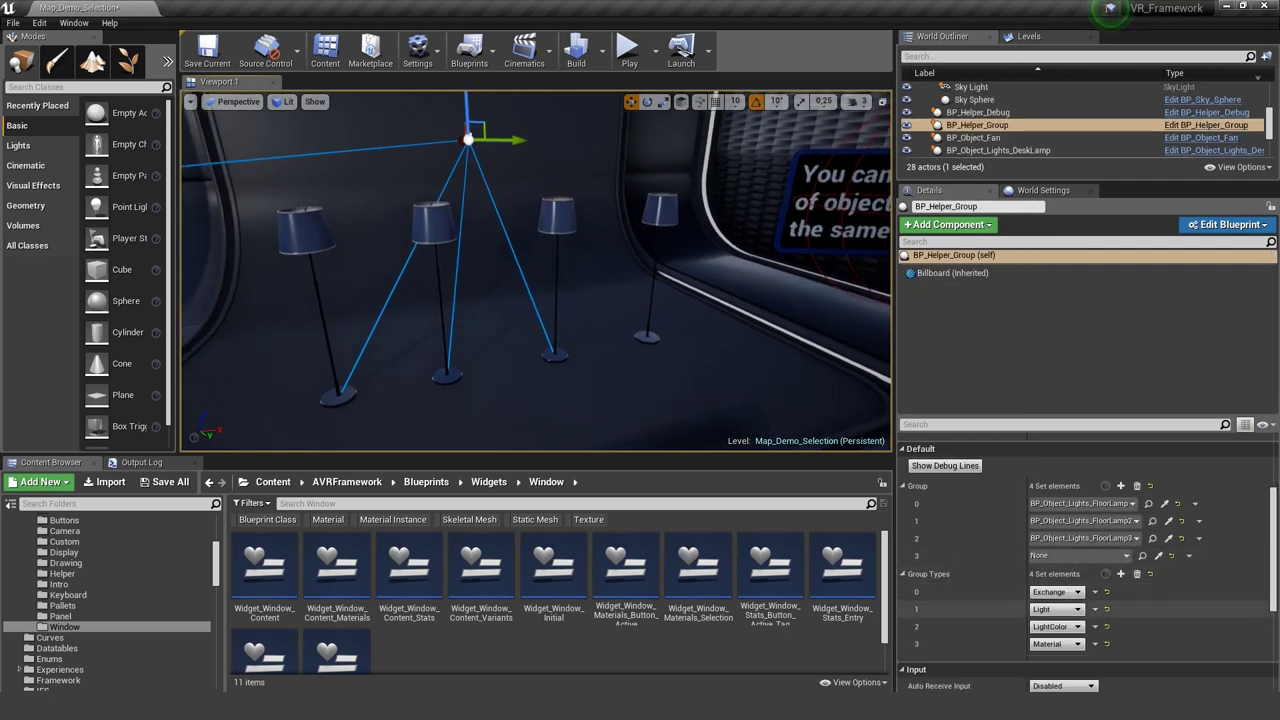
pyautogui.scroll(-1, 1060, 591)
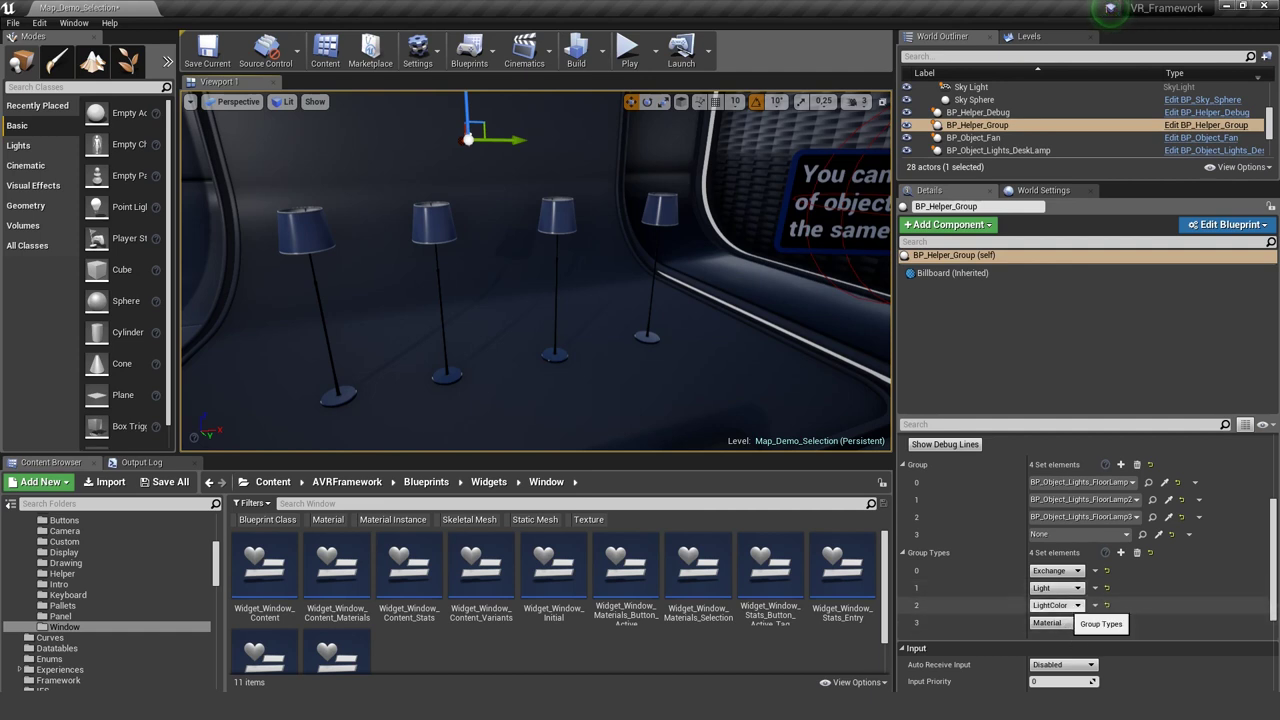
pyautogui.click(1070, 605)
pyautogui.click(1050, 642)
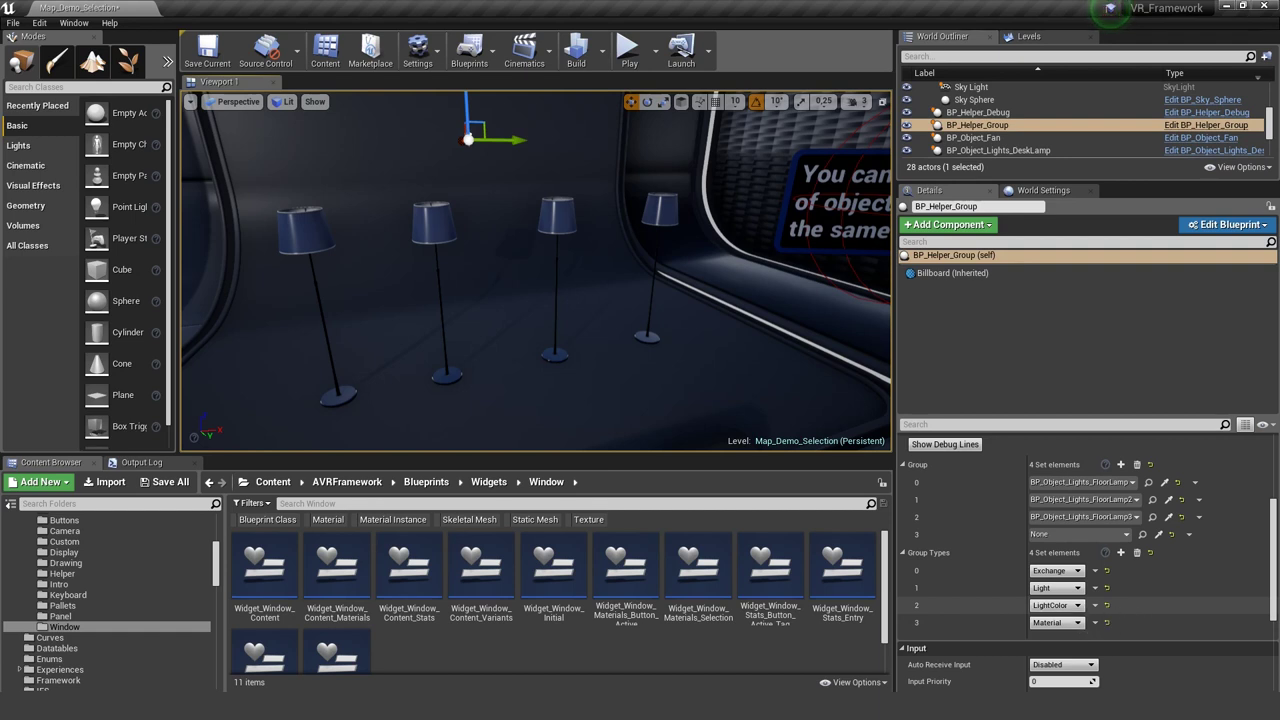
pyautogui.click(1095, 606)
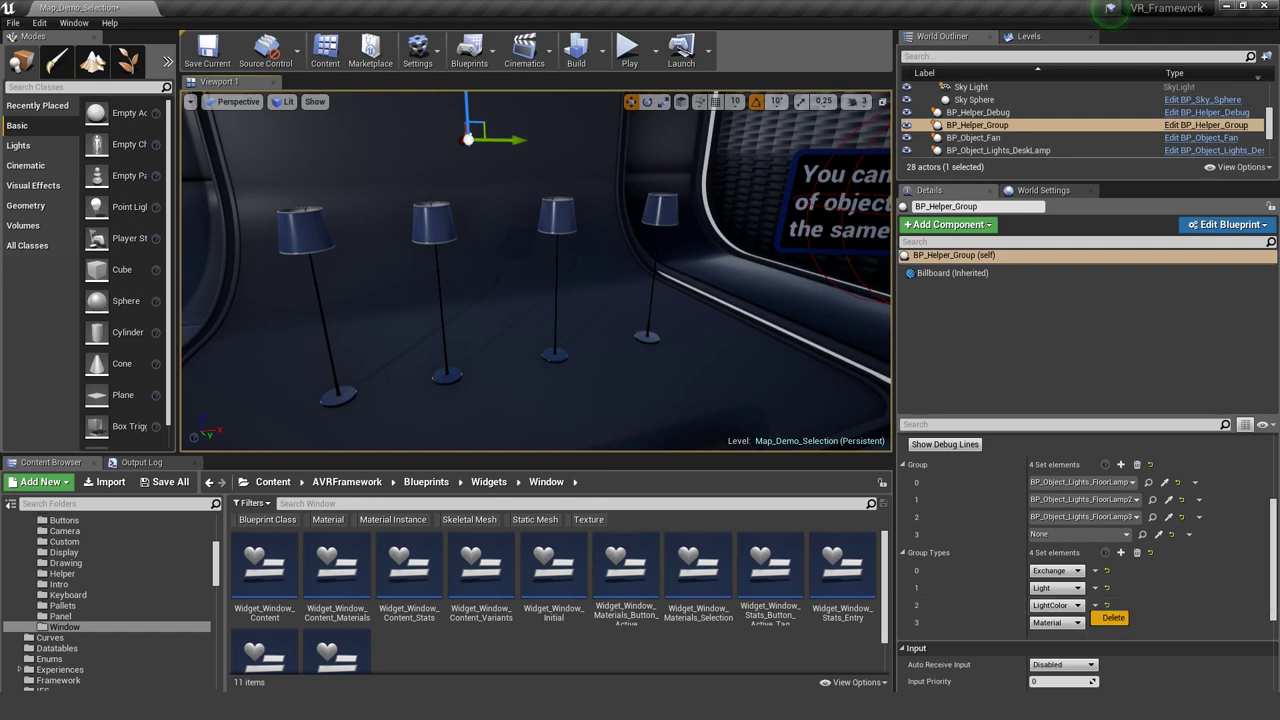
pyautogui.click(1111, 617)
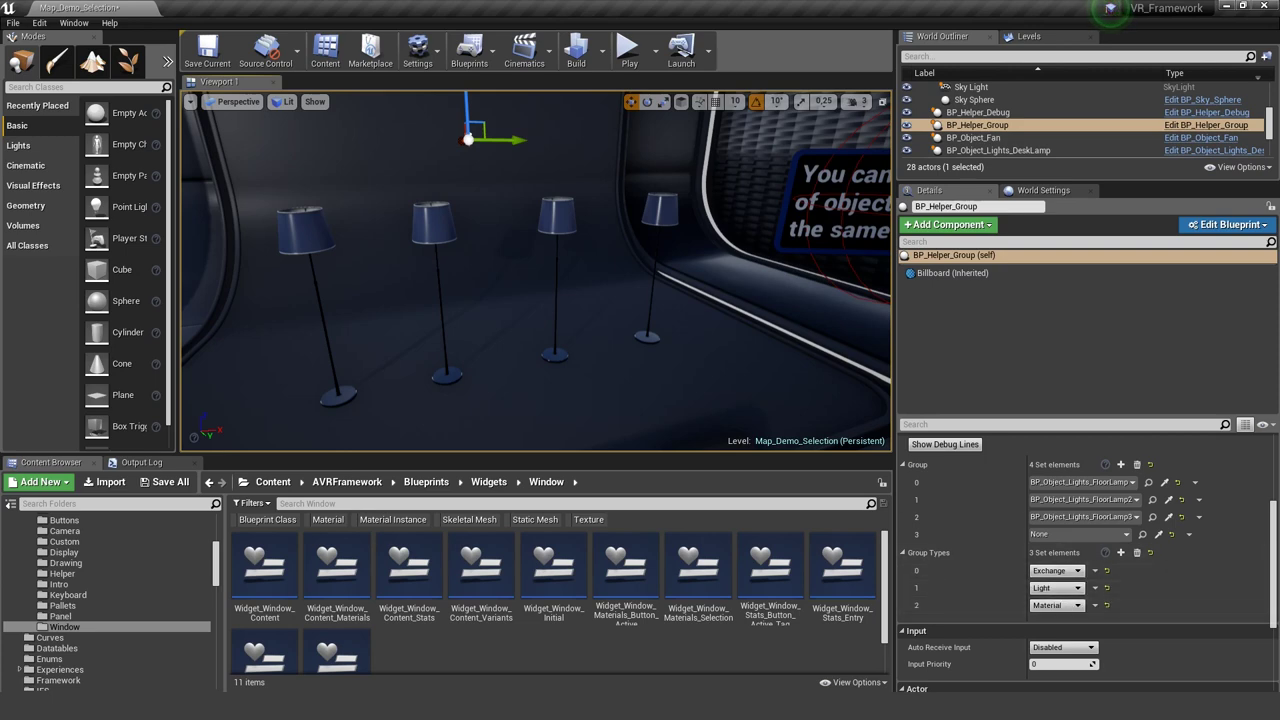
# - Play the level and switch on the grouped floor lamps through the first lamp's selection menu
pyautogui.click(627, 48)
pyautogui.click(536, 271)
pyautogui.press('w')
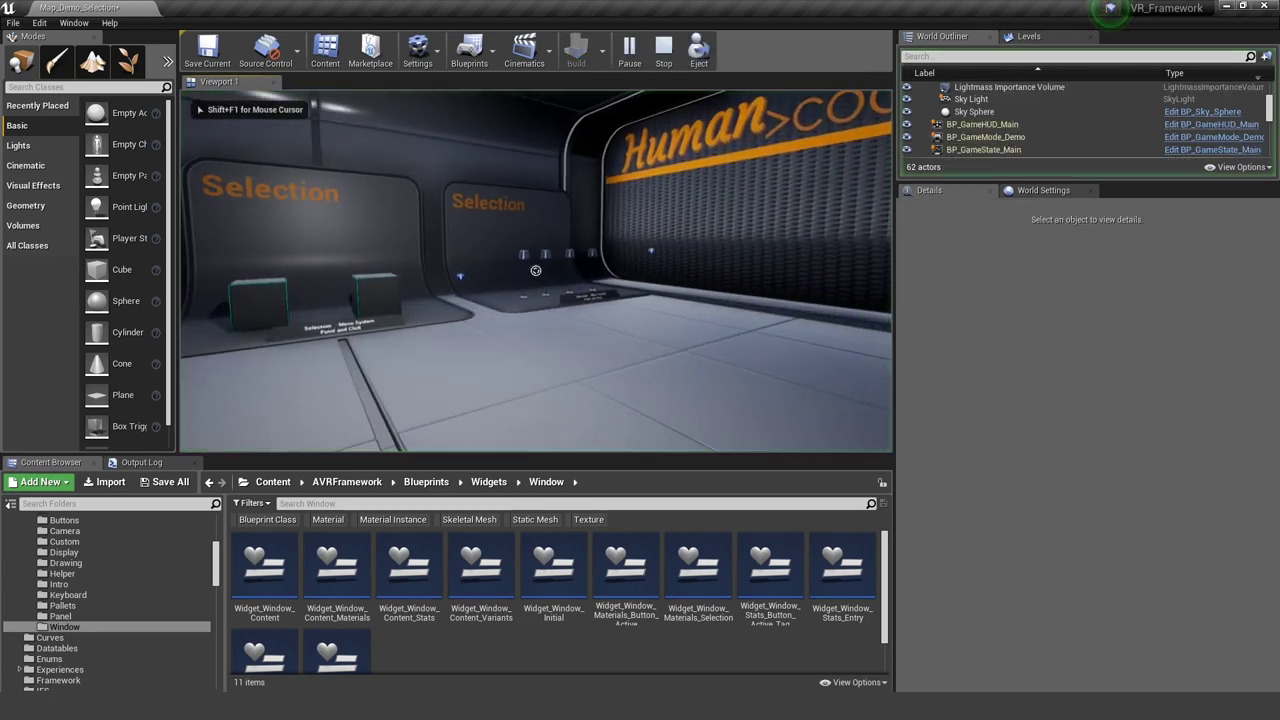
pyautogui.click(536, 271)
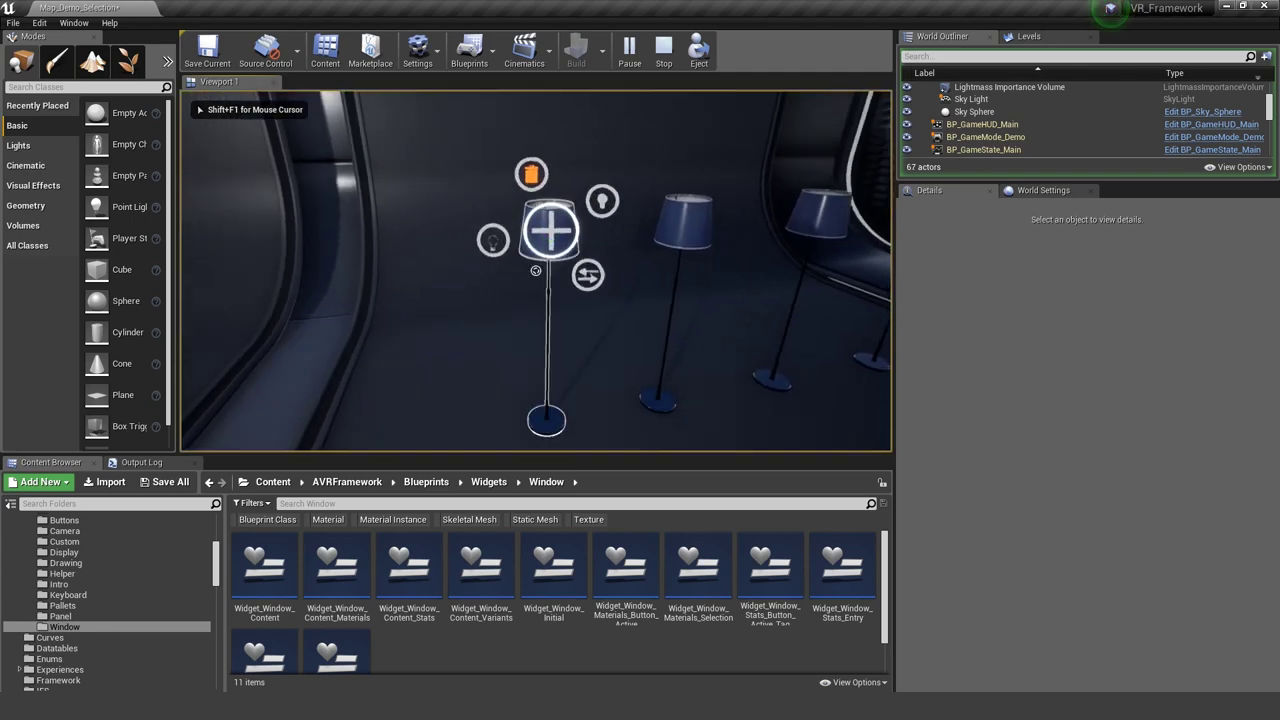
pyautogui.click(536, 271)
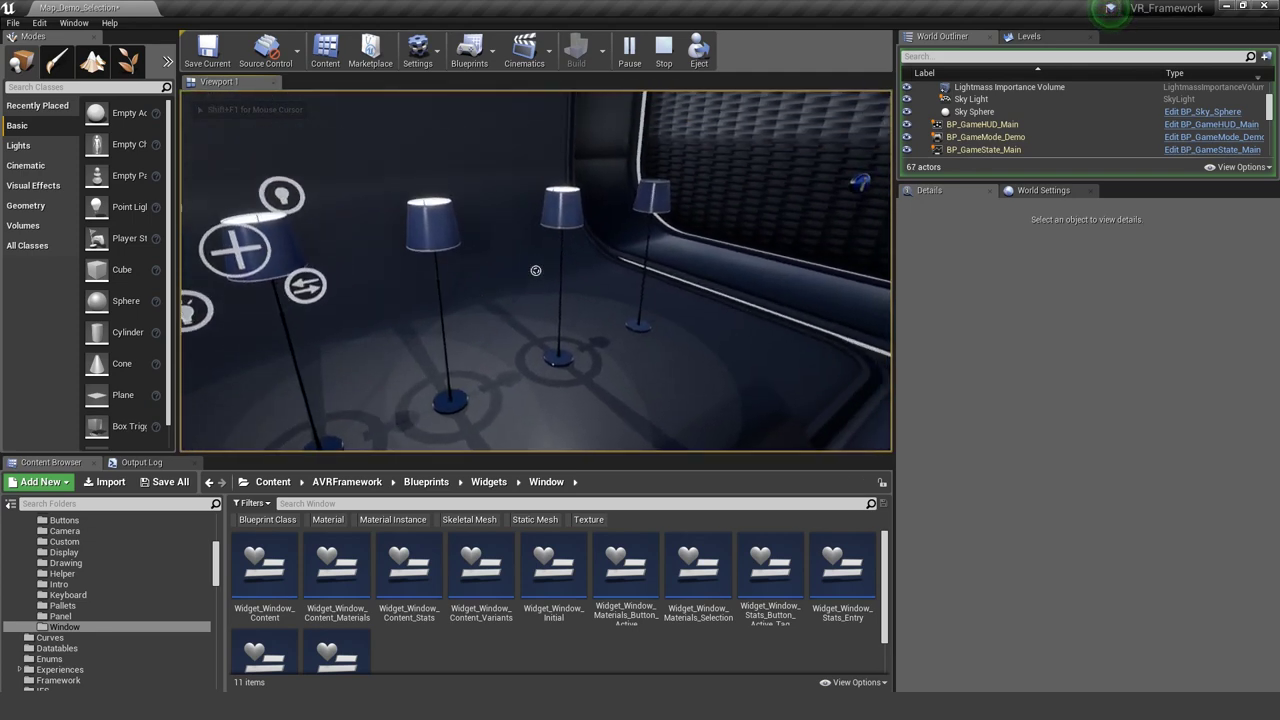
# - Exchange the grouped floor lamps for table lamps through the first lamp's menu, and open the middle table lamp's menu
pyautogui.press('d')
pyautogui.click(536, 271)
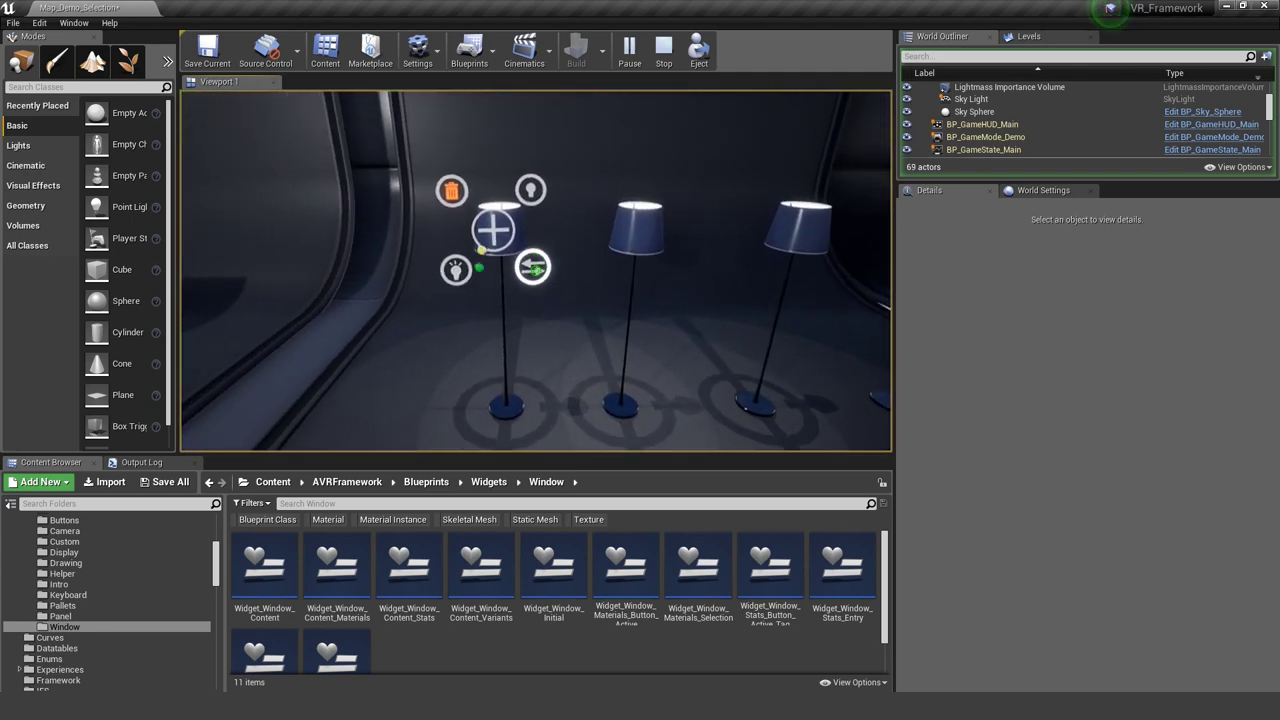
pyautogui.click(536, 271)
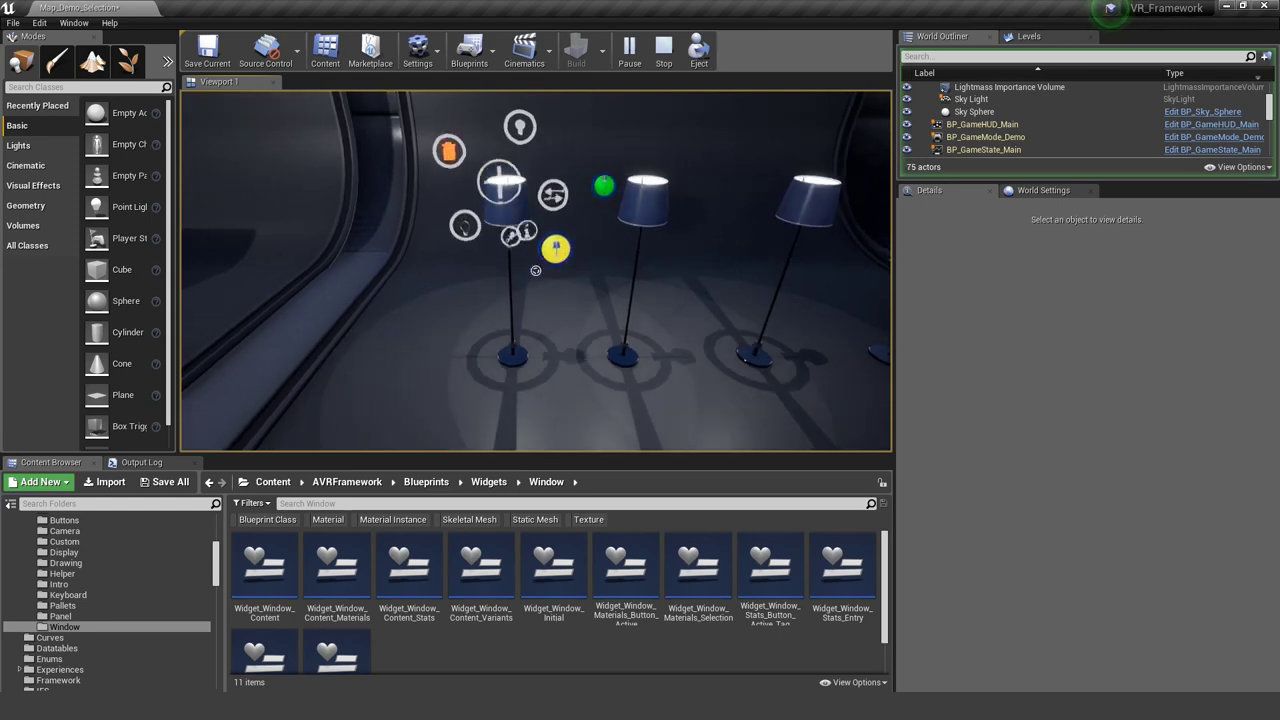
pyautogui.click(536, 271)
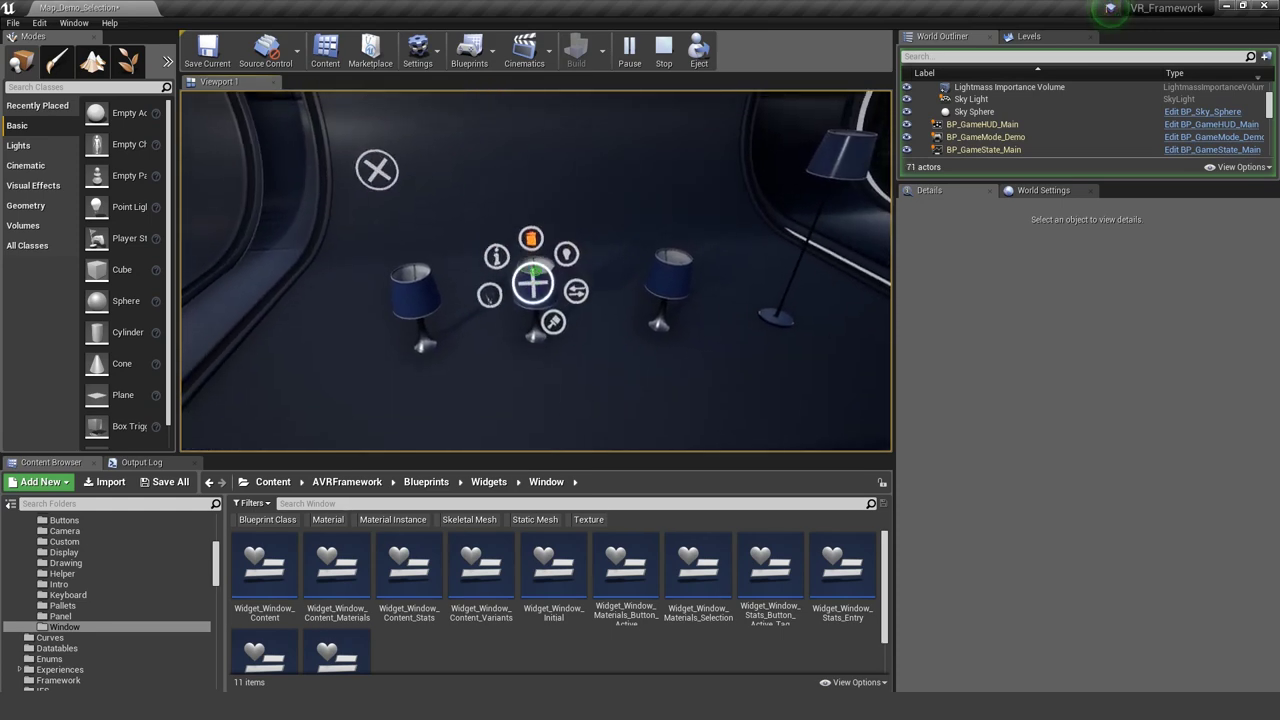
# - Switch on the table lamps and test individual light colours, setting the middle lamp to red and opening the third lamp's colours, and stop playing
pyautogui.click(536, 271)
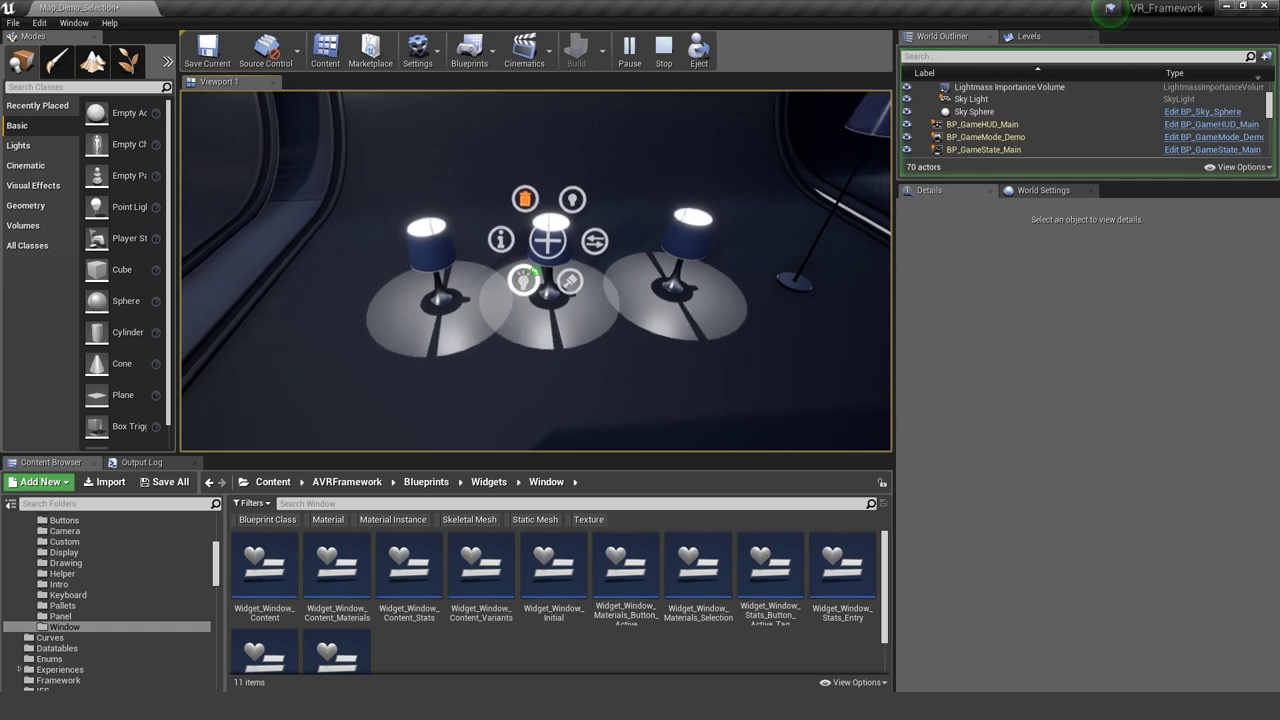
pyautogui.click(536, 271)
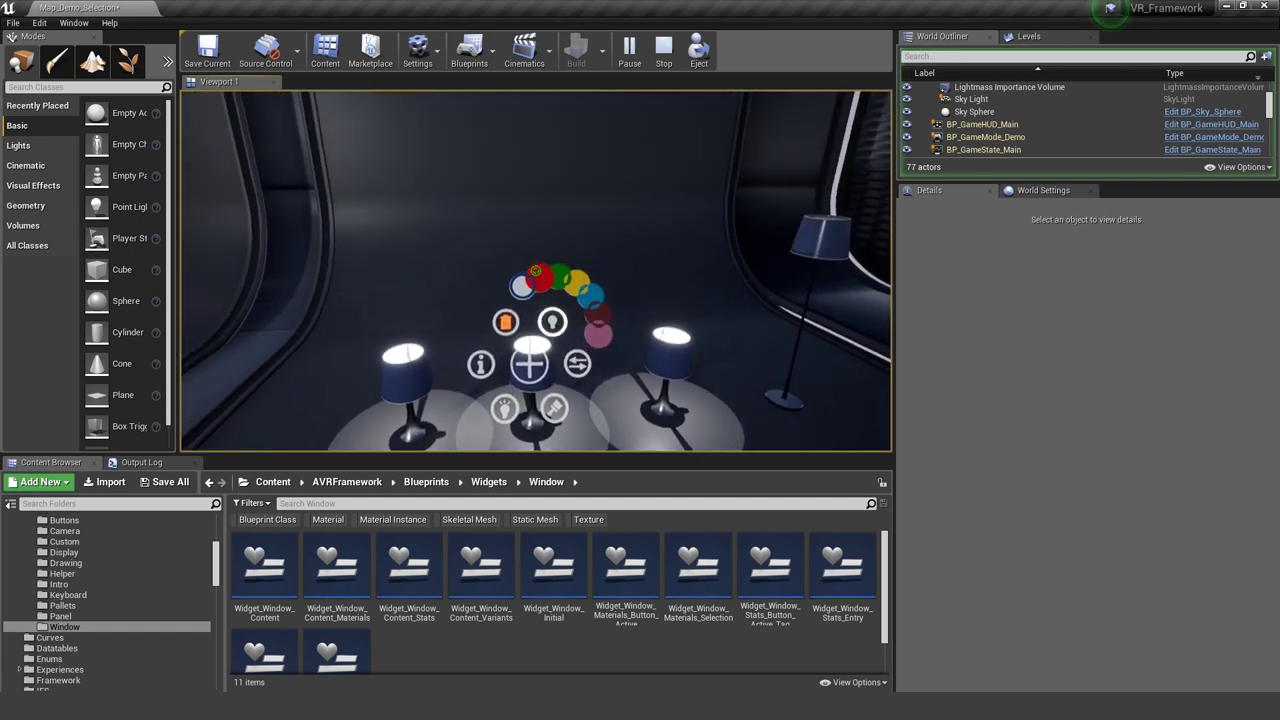
pyautogui.click(536, 271)
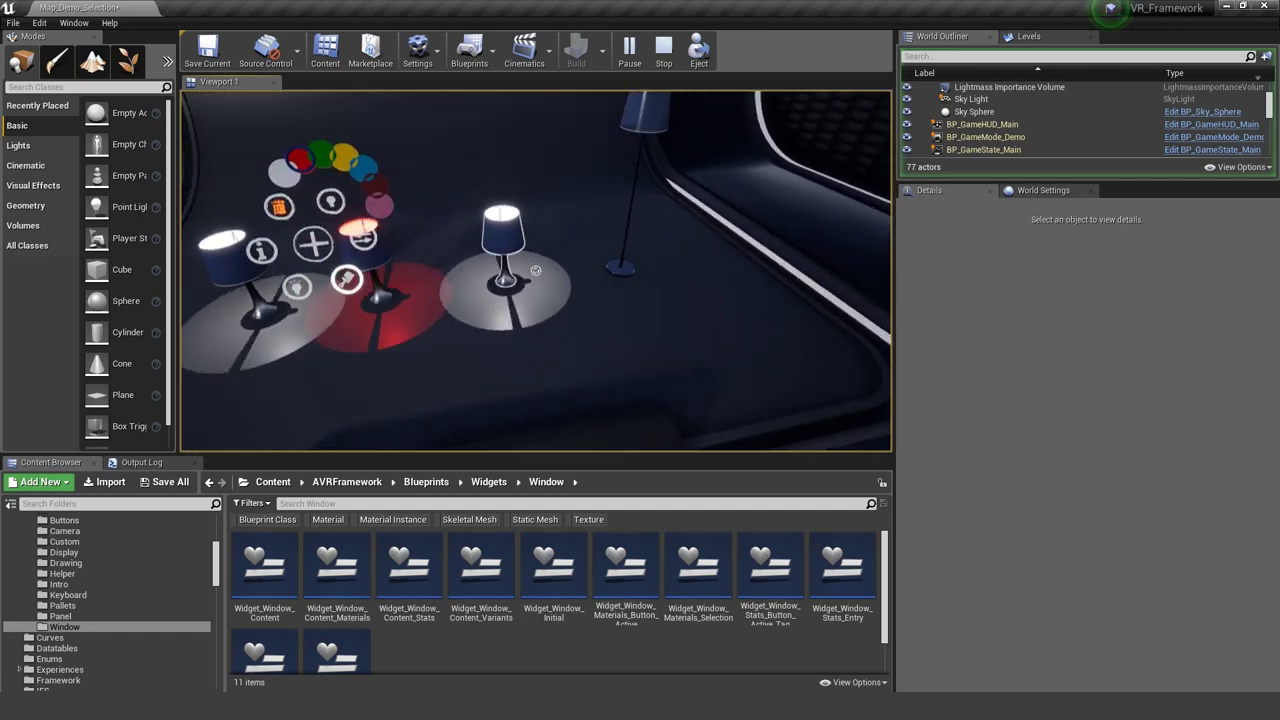
pyautogui.click(536, 271)
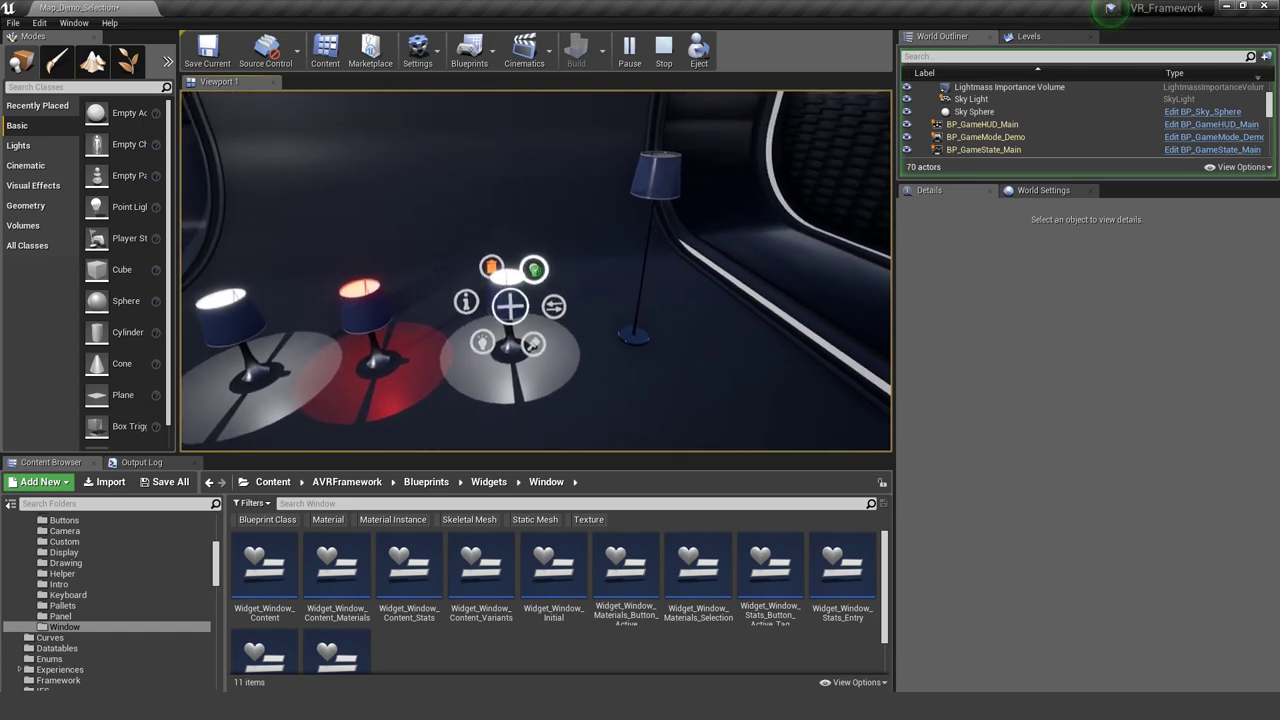
pyautogui.click(536, 270)
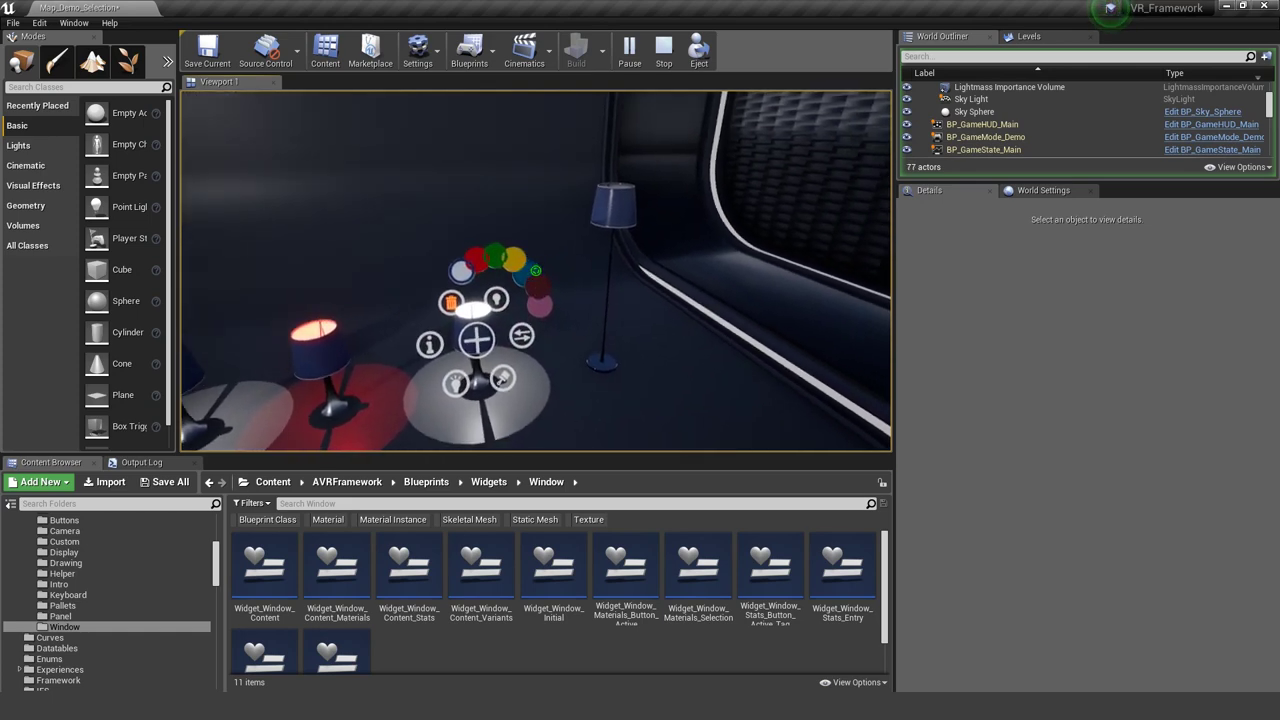
pyautogui.press('Escape')
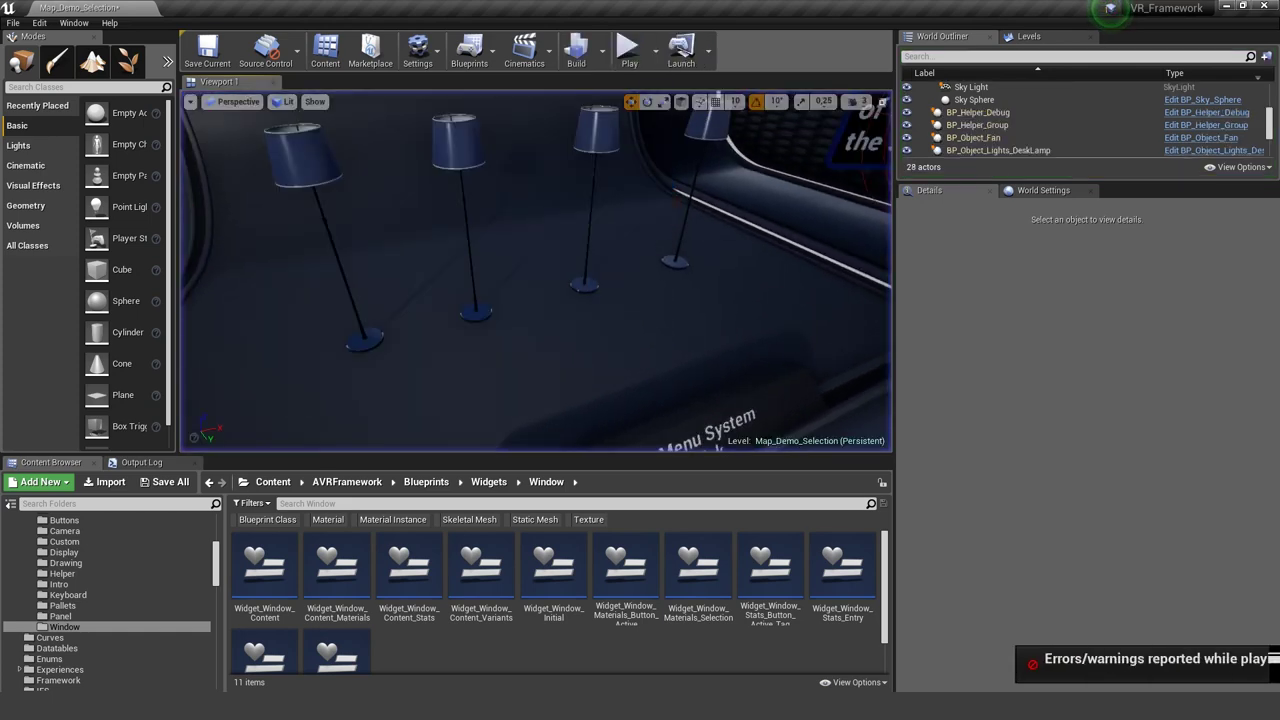
# - Select BP_Helper_Group above the floor lamps again to review its Group and Group Types settings
pyautogui.moveTo(536, 271); pyautogui.dragTo(549, 212, button='right')
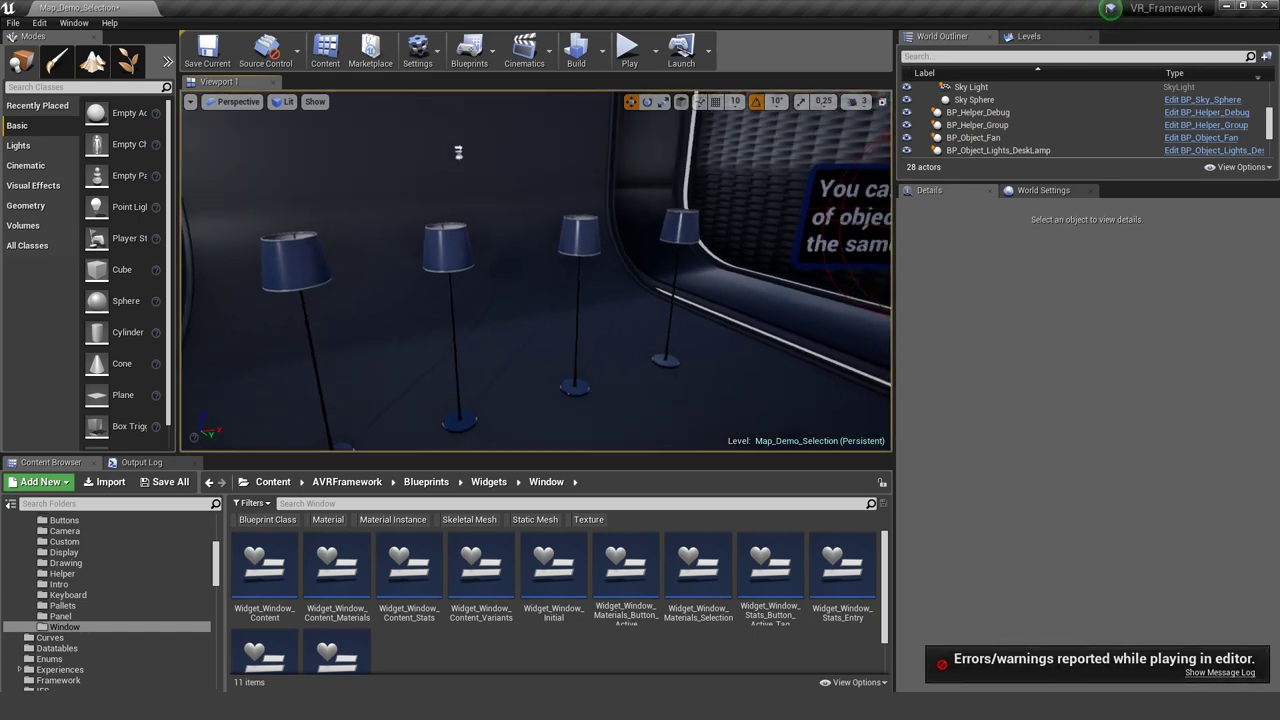
pyautogui.click(458, 152)
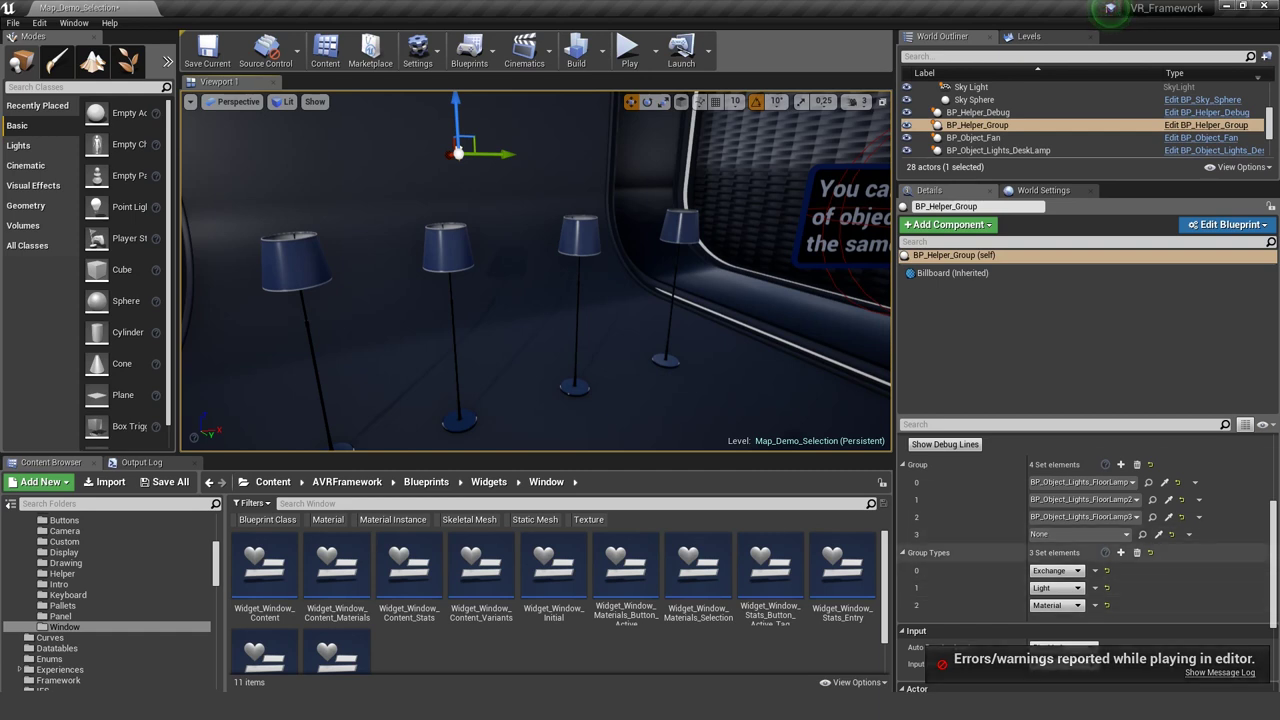
pyautogui.moveTo(640, 280); pyautogui.dragTo(612, 302, button='right')
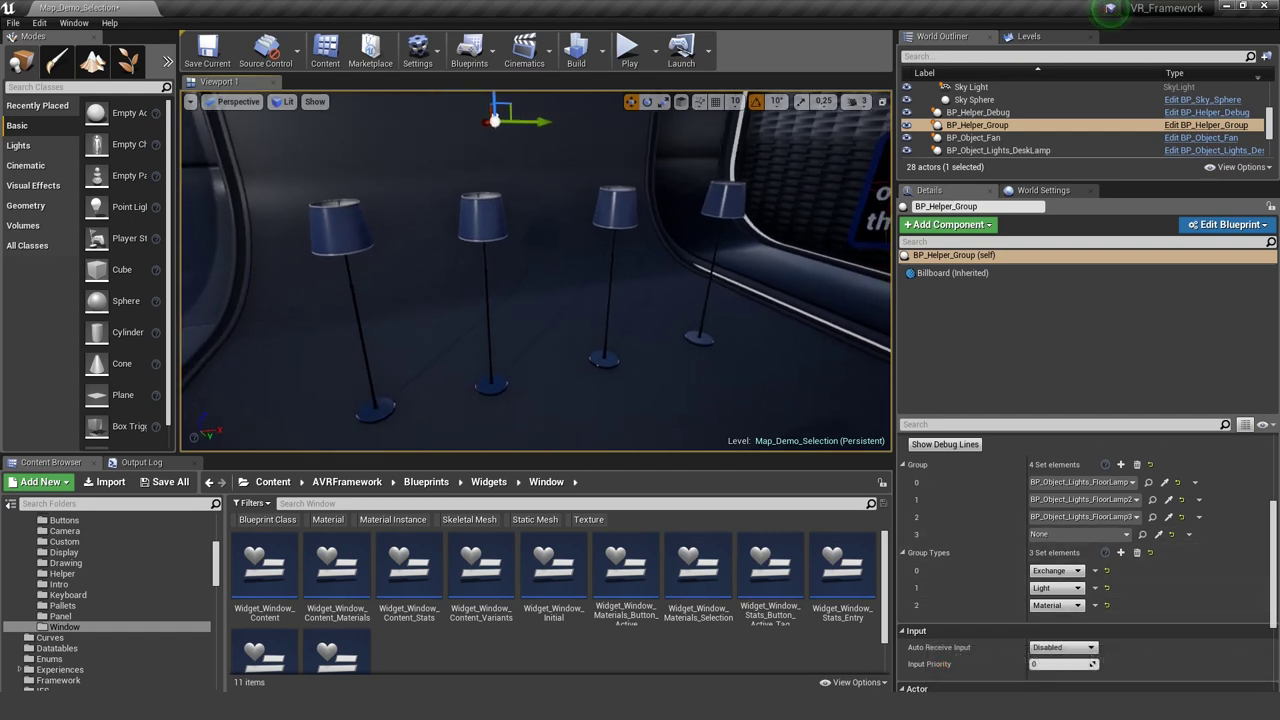